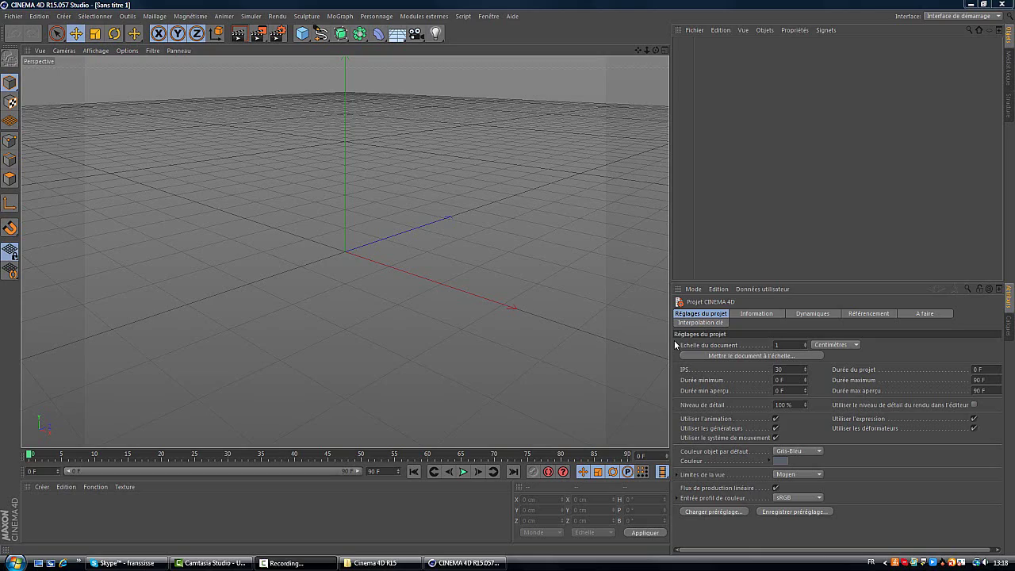
Add a Sol (floor) object to the empty scene
{"action": "left_click", "coordinate": [467, 563]}
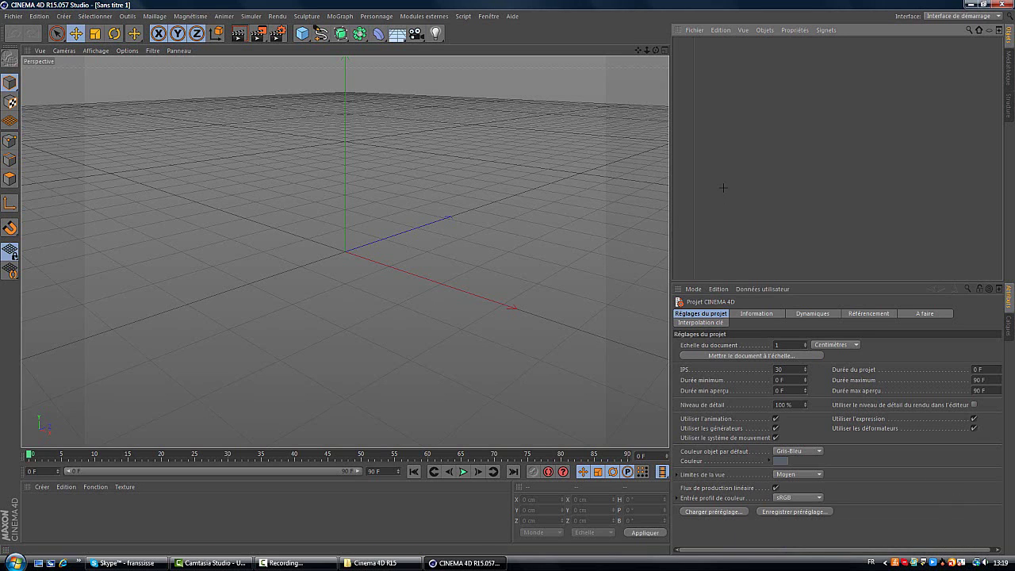
{"action": "left_click", "coordinate": [397, 35]}
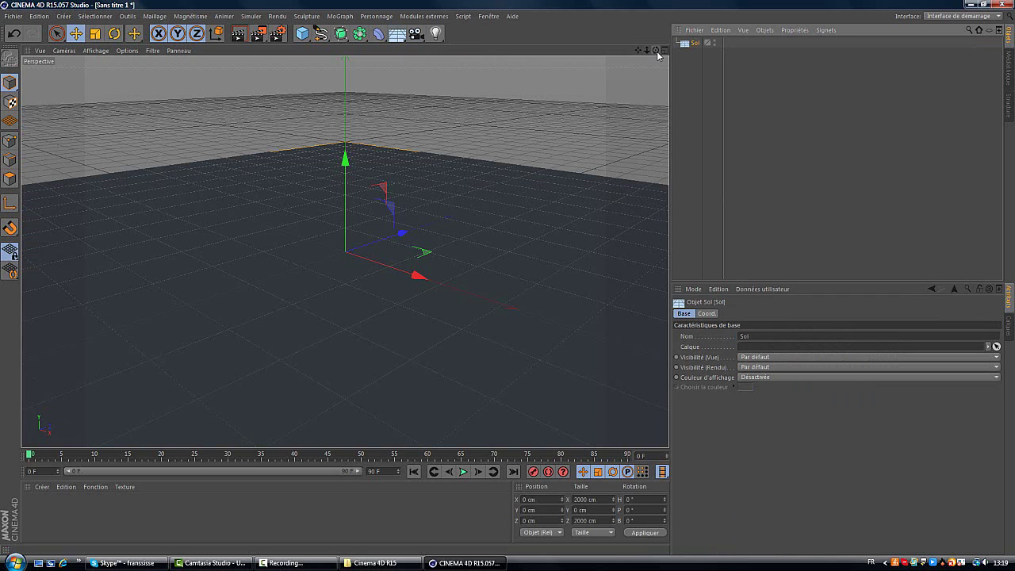
{"action": "left_click_drag", "start_coordinate": [657, 51], "coordinate": [508, 278]}
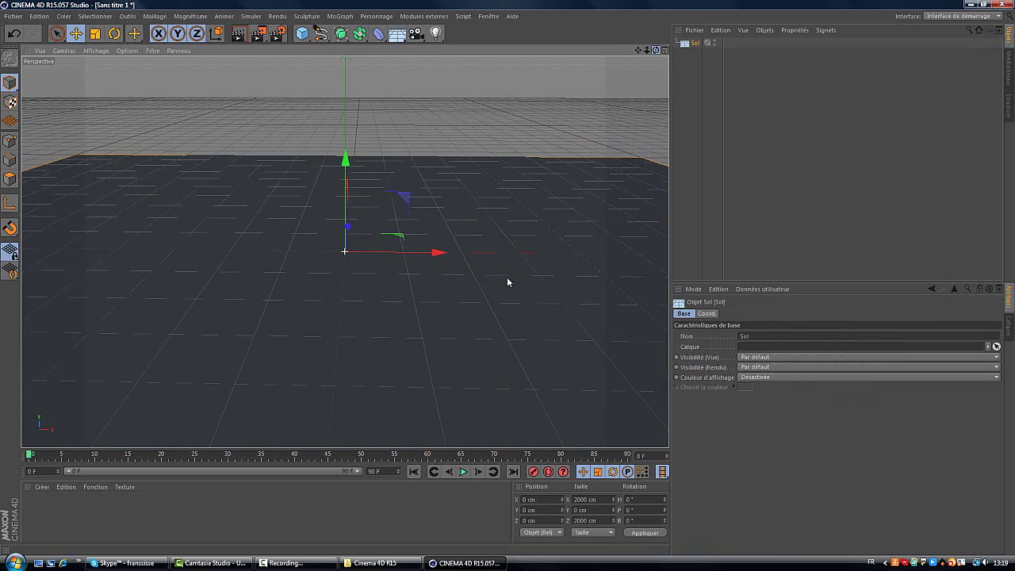
Give the Sol object a Corps collision simulation property so it acts as a static collider
{"action": "right_click", "coordinate": [693, 46]}
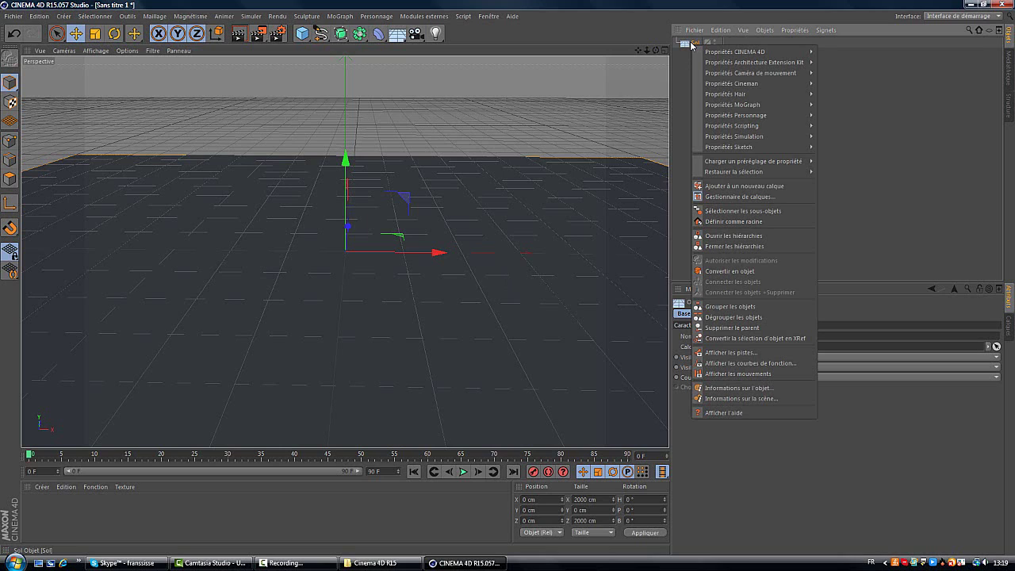
{"action": "mouse_move", "coordinate": [758, 140]}
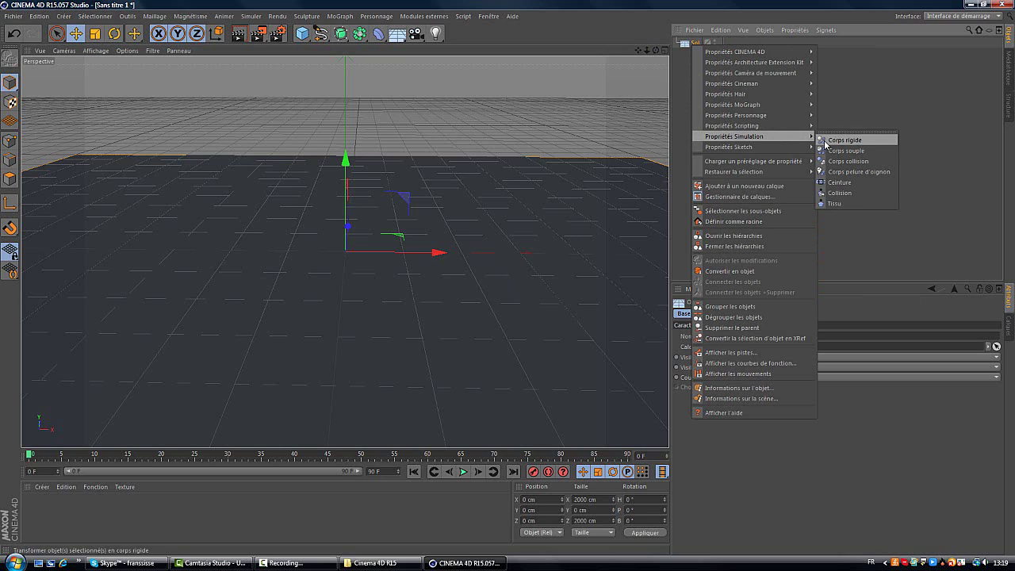
{"action": "left_click", "coordinate": [835, 141]}
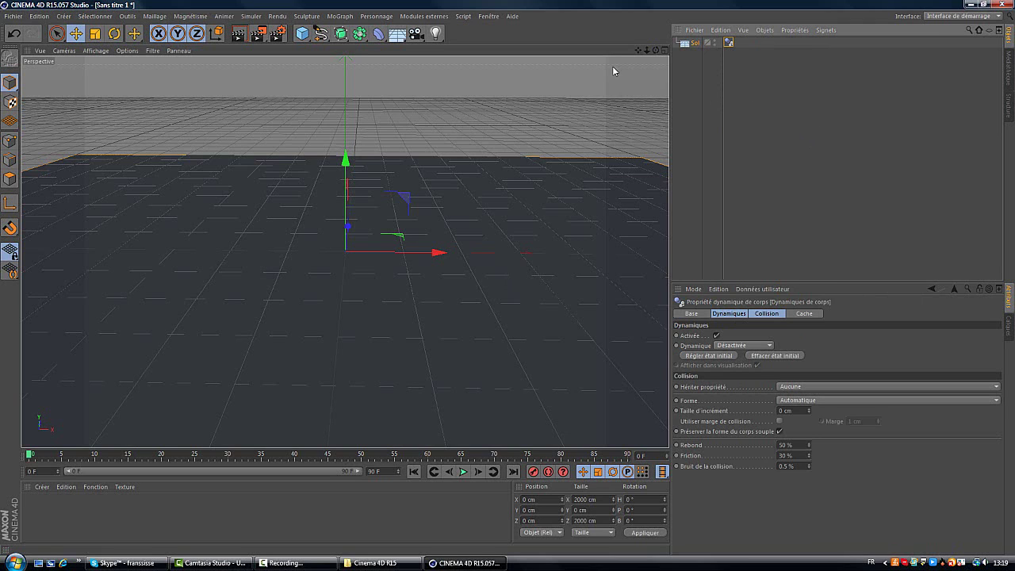
{"action": "left_click", "coordinate": [470, 332]}
{"action": "left_click", "coordinate": [749, 184]}
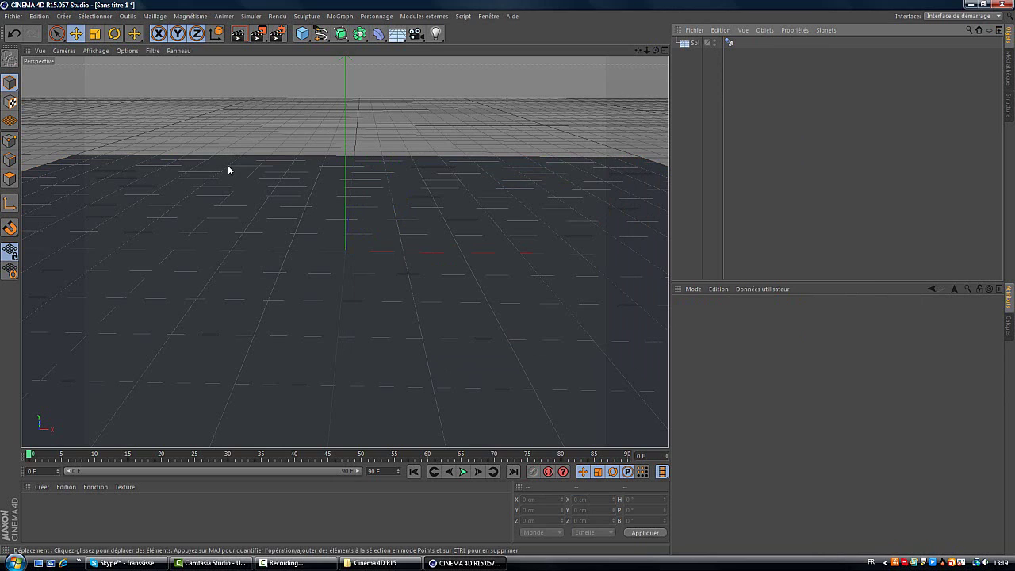
Add a MoTexte object to the scene and set its depth to 80 cm
{"action": "left_click", "coordinate": [340, 16]}
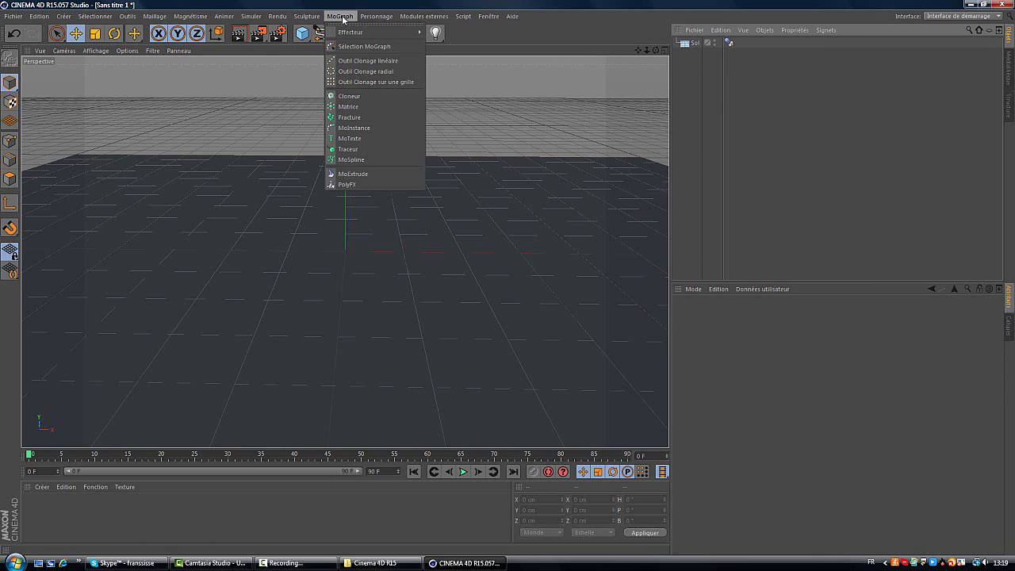
{"action": "left_click", "coordinate": [350, 139]}
{"action": "left_click", "coordinate": [760, 313]}
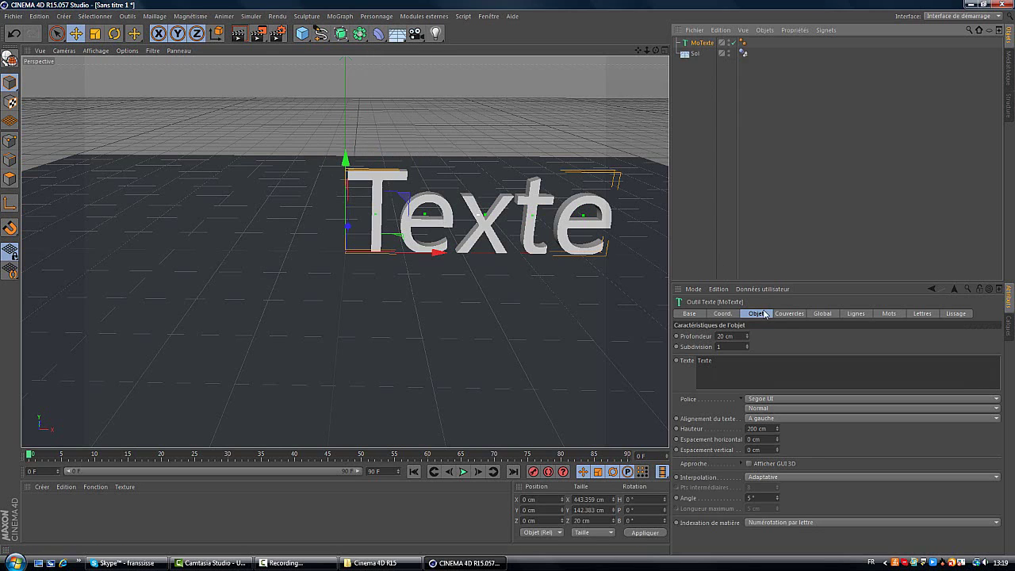
{"action": "left_click", "coordinate": [721, 336]}
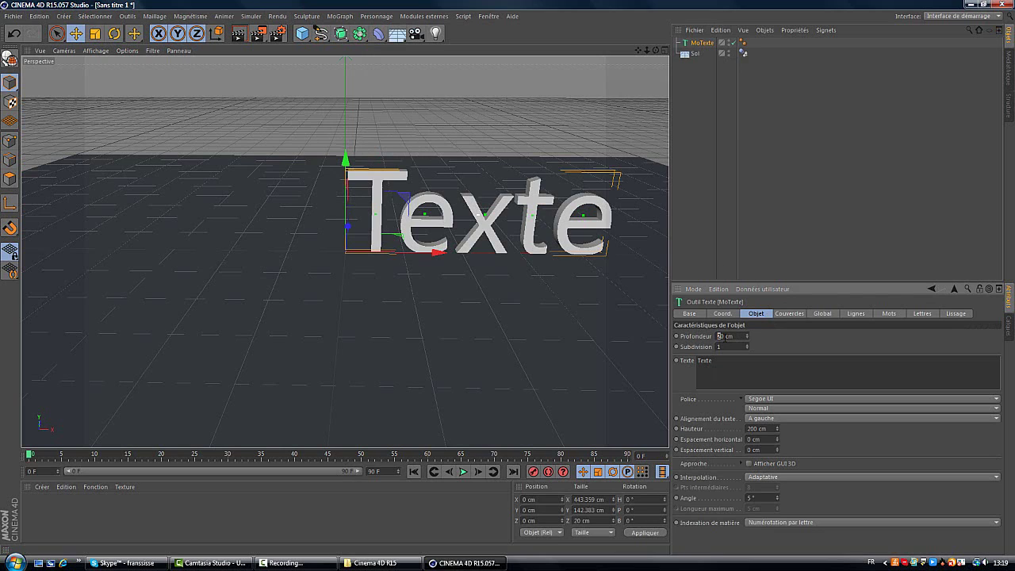
{"action": "double_click", "coordinate": [721, 337]}
{"action": "type", "text": "60"}
{"action": "key", "text": "Return"}
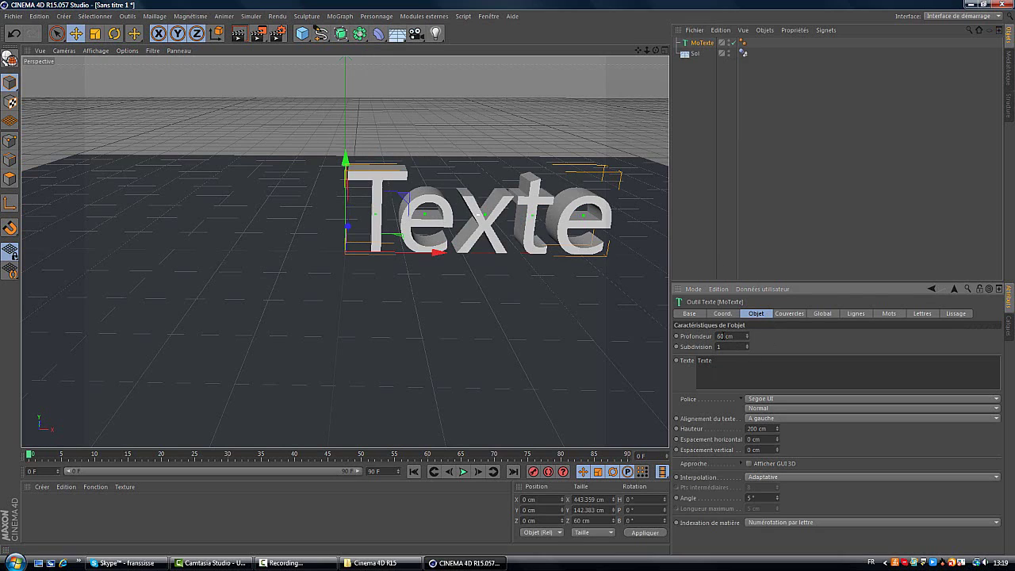
{"action": "type", "text": "80"}
{"action": "key", "text": "Return"}
Change the MoTexte wording to "Tutoriel" and move it along X to about -268 cm so it is roughly centred
{"action": "left_click_drag", "start_coordinate": [712, 361], "coordinate": [630, 372]}
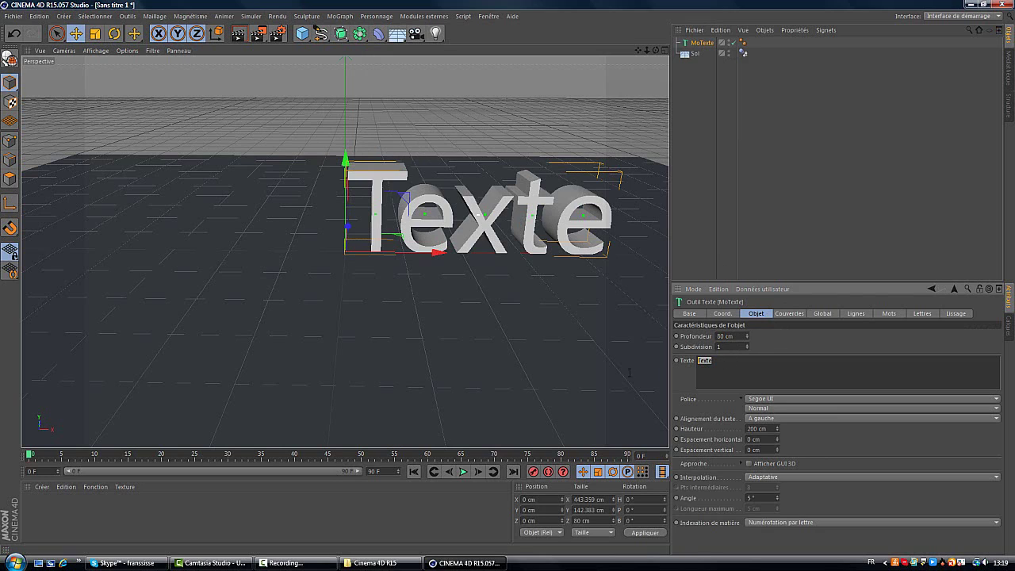
{"action": "type", "text": "Tutoriel"}
{"action": "left_click", "coordinate": [792, 330]}
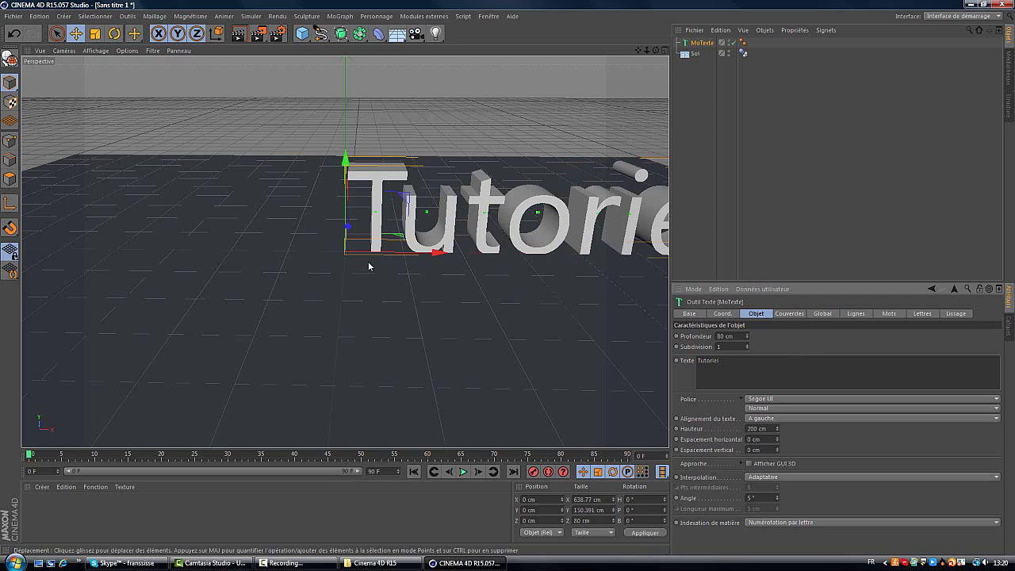
{"action": "left_click_drag", "start_coordinate": [389, 253], "coordinate": [228, 250]}
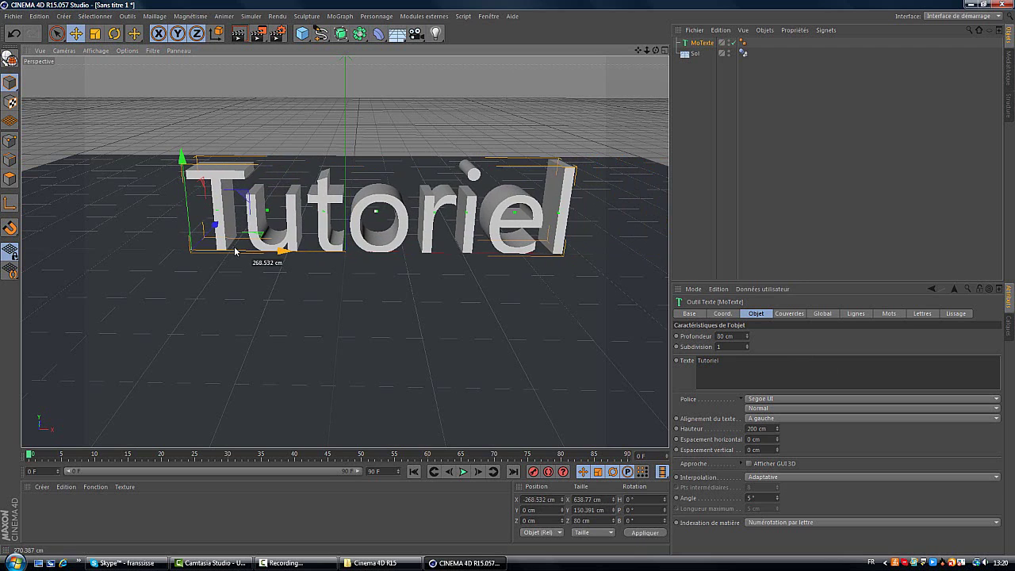
{"action": "left_click_drag", "start_coordinate": [656, 51], "coordinate": [508, 283]}
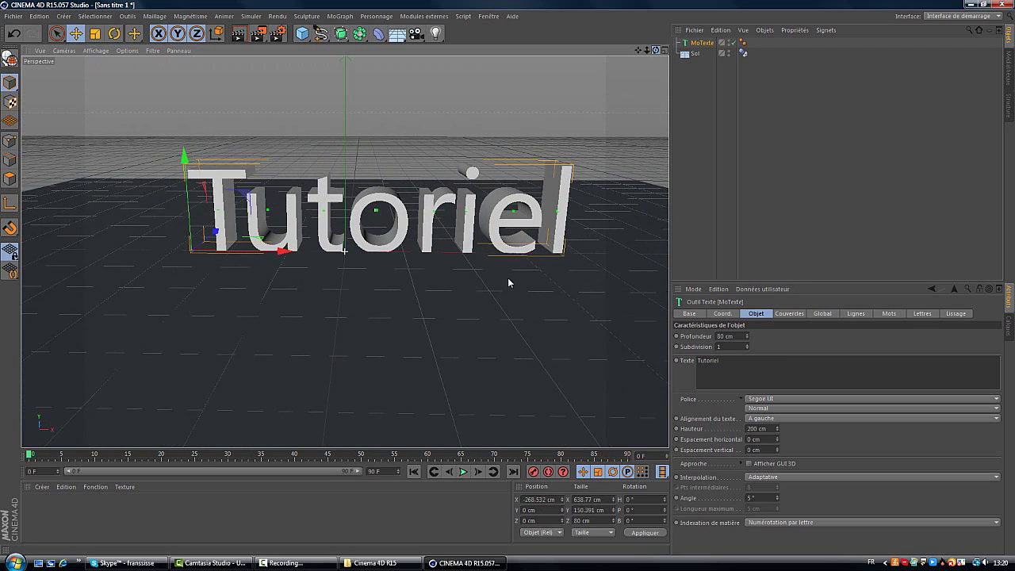
Set the font of the "Tutoriel" text to Impact
{"action": "left_click", "coordinate": [785, 400]}
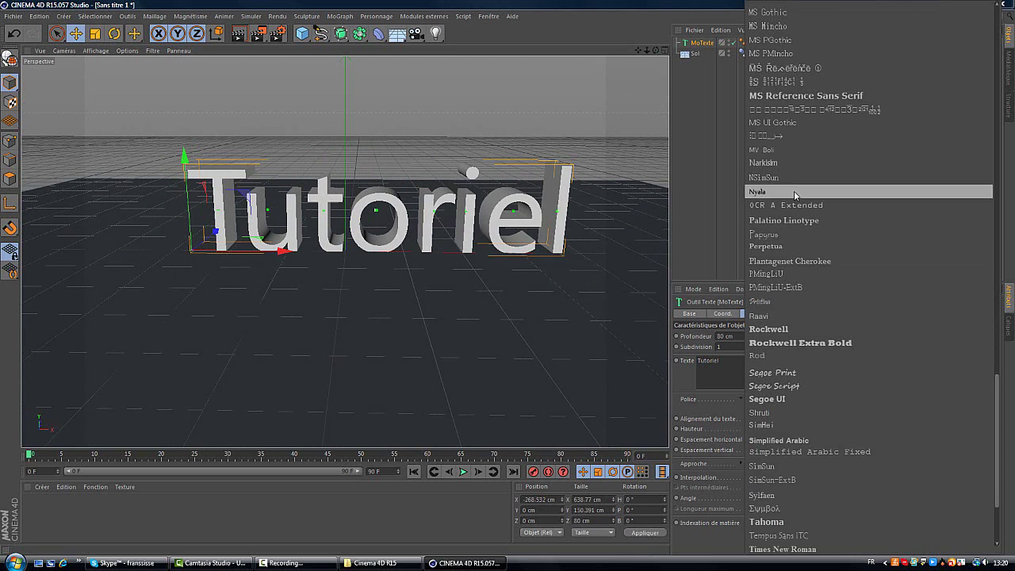
{"action": "scroll", "coordinate": [794, 190], "scroll_direction": "up", "scroll_amount": 20}
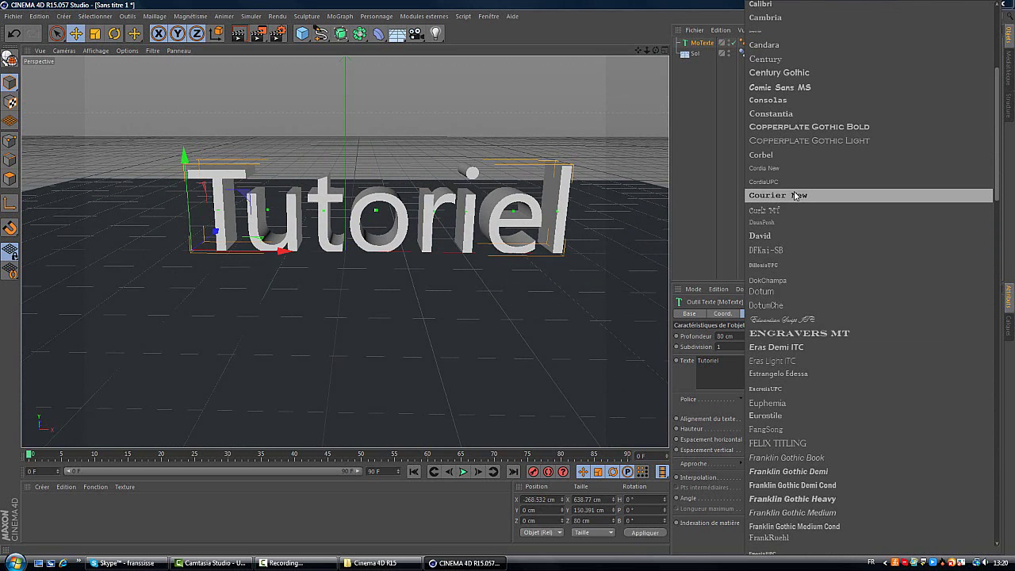
{"action": "scroll", "coordinate": [796, 196], "scroll_direction": "up", "scroll_amount": 9}
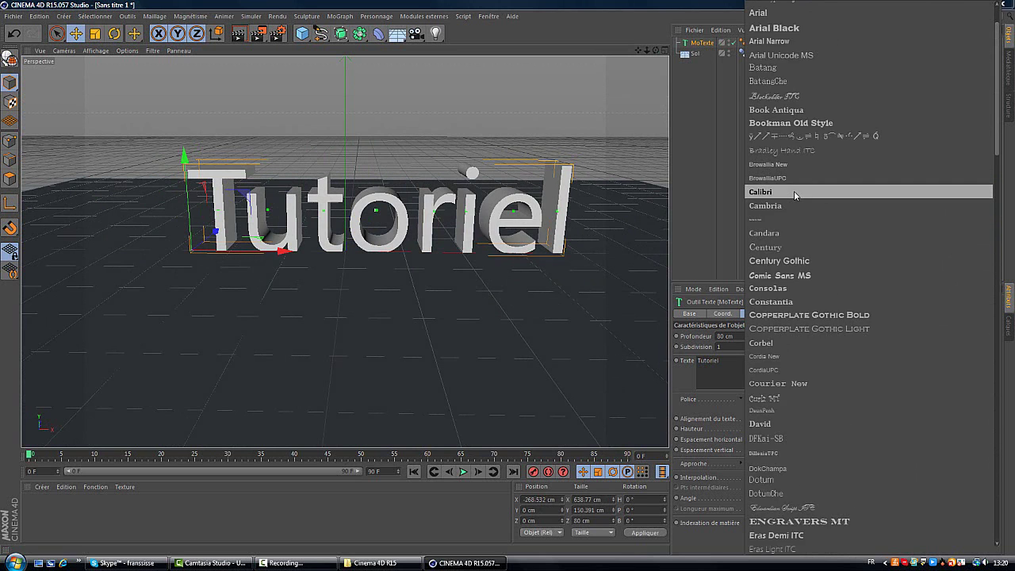
{"action": "scroll", "coordinate": [795, 195], "scroll_direction": "down", "scroll_amount": 5}
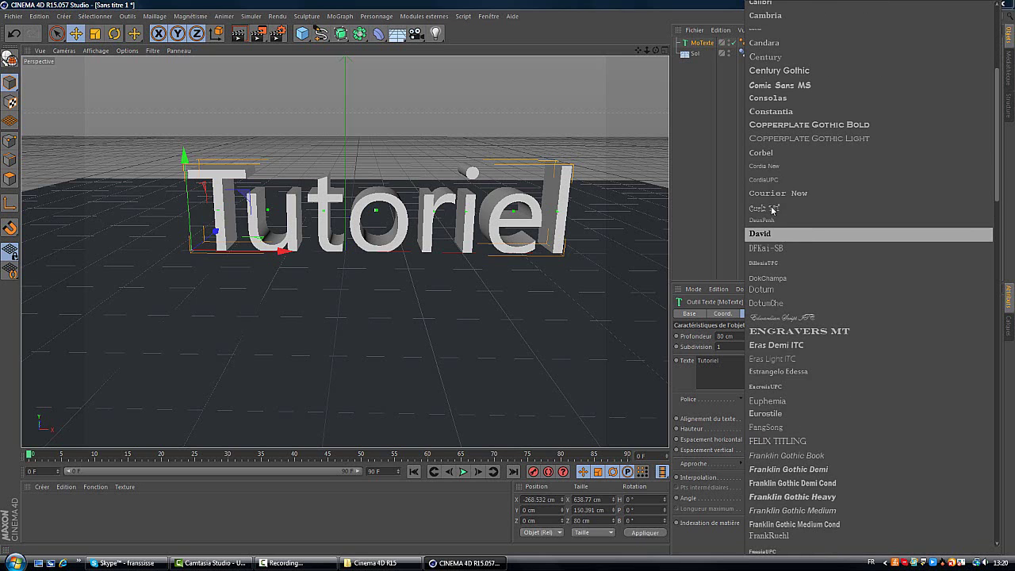
{"action": "scroll", "coordinate": [771, 191], "scroll_direction": "down", "scroll_amount": 2}
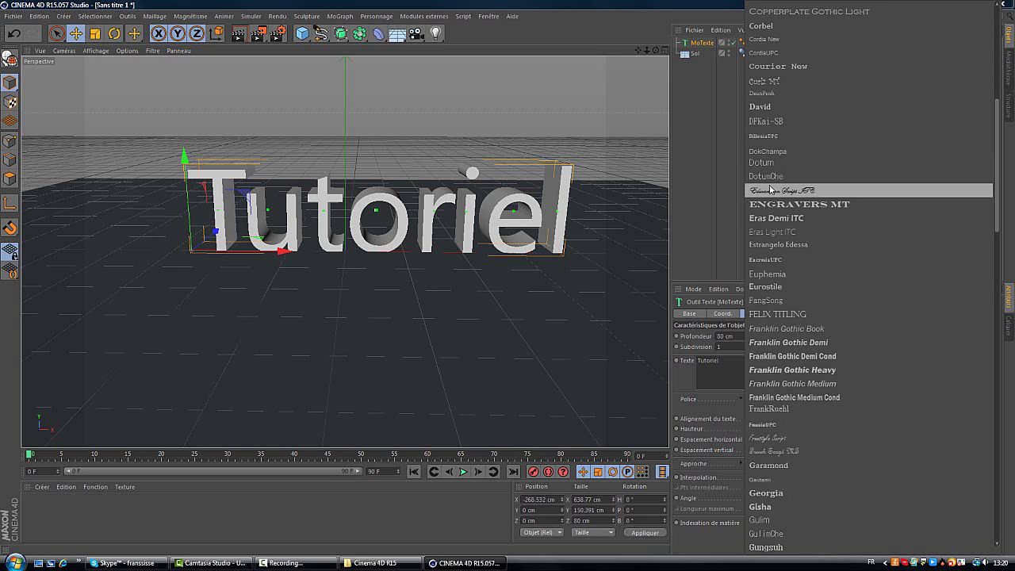
{"action": "scroll", "coordinate": [771, 190], "scroll_direction": "down", "scroll_amount": 2}
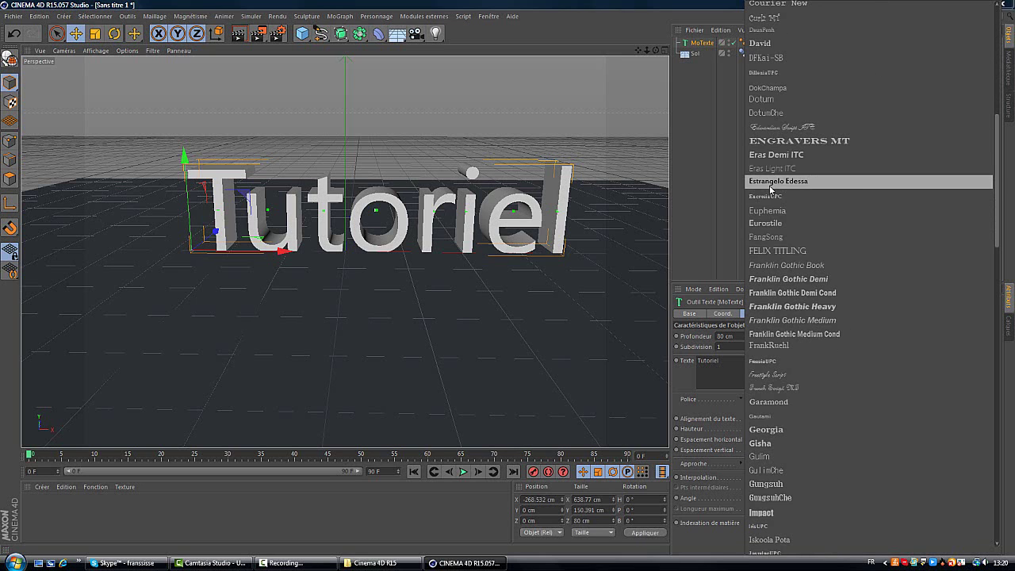
{"action": "left_click", "coordinate": [777, 513]}
{"action": "left_click", "coordinate": [732, 168]}
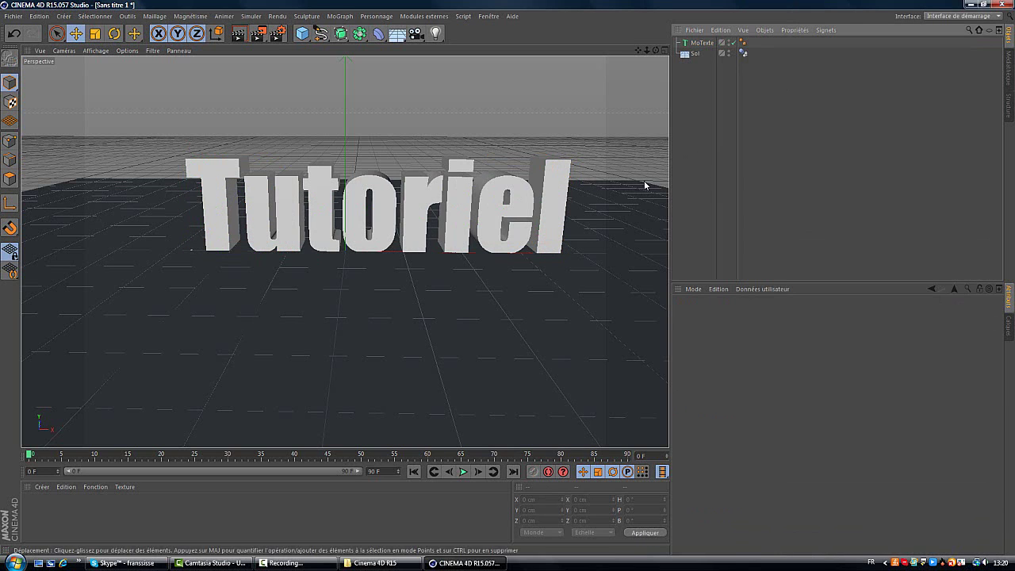
{"action": "mouse_move", "coordinate": [638, 50]}
{"action": "left_mouse_down"}
{"action": "mouse_move", "coordinate": [635, 76]}
{"action": "mouse_move", "coordinate": [634, 63]}
{"action": "left_mouse_up"}
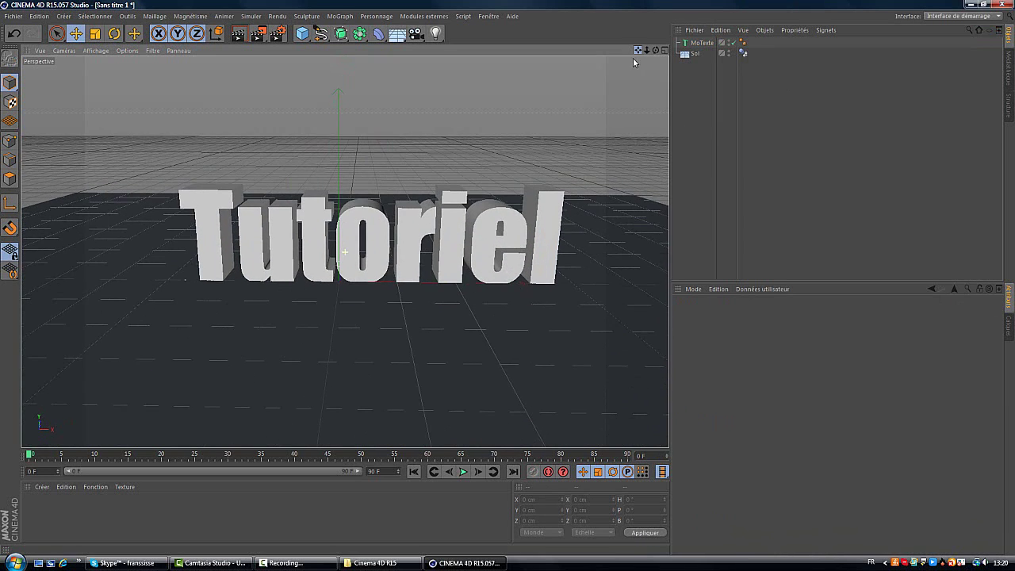
{"action": "left_click", "coordinate": [548, 238]}
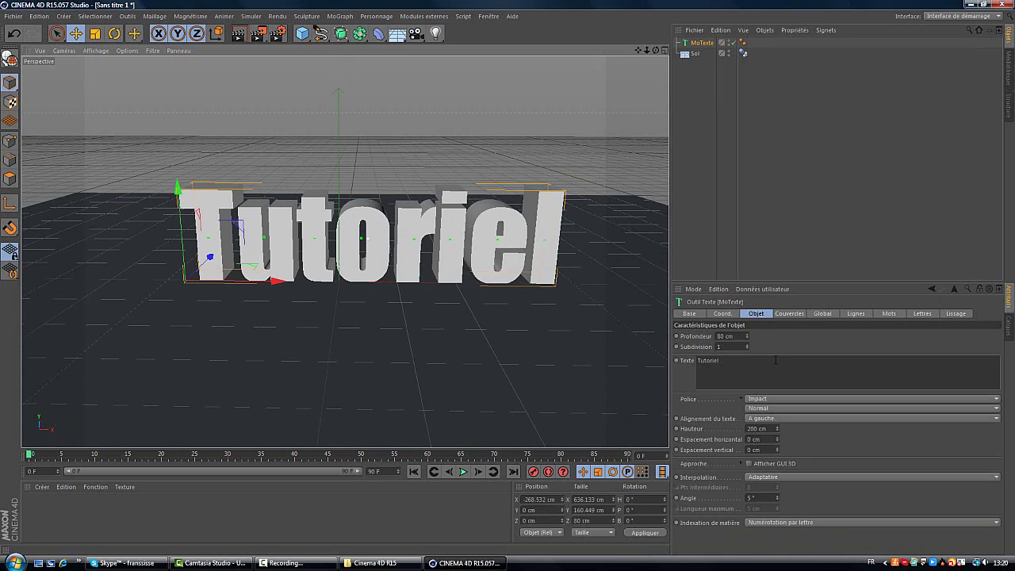
{"action": "left_click", "coordinate": [793, 314]}
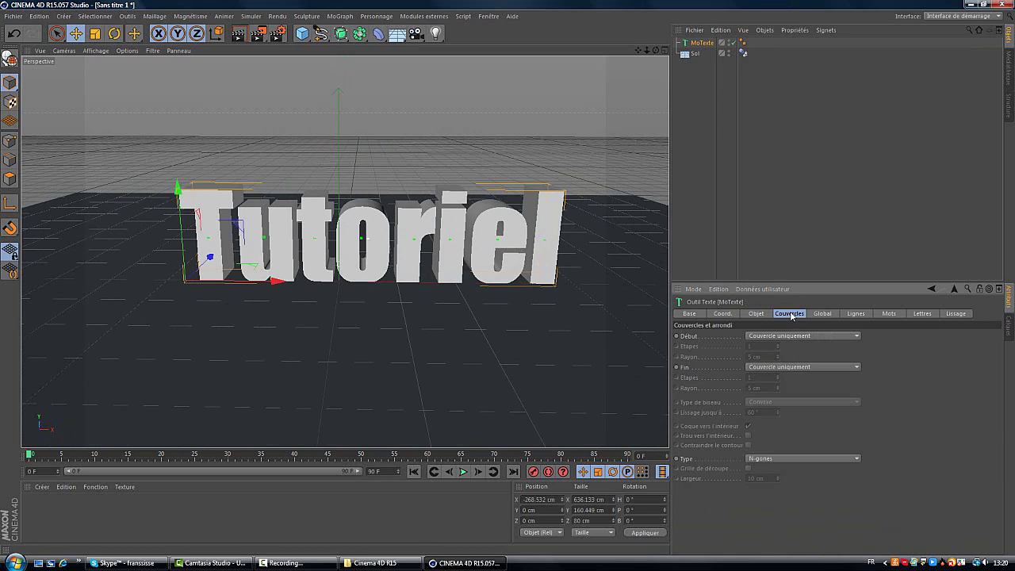
{"action": "left_click", "coordinate": [694, 319]}
{"action": "left_click", "coordinate": [731, 319]}
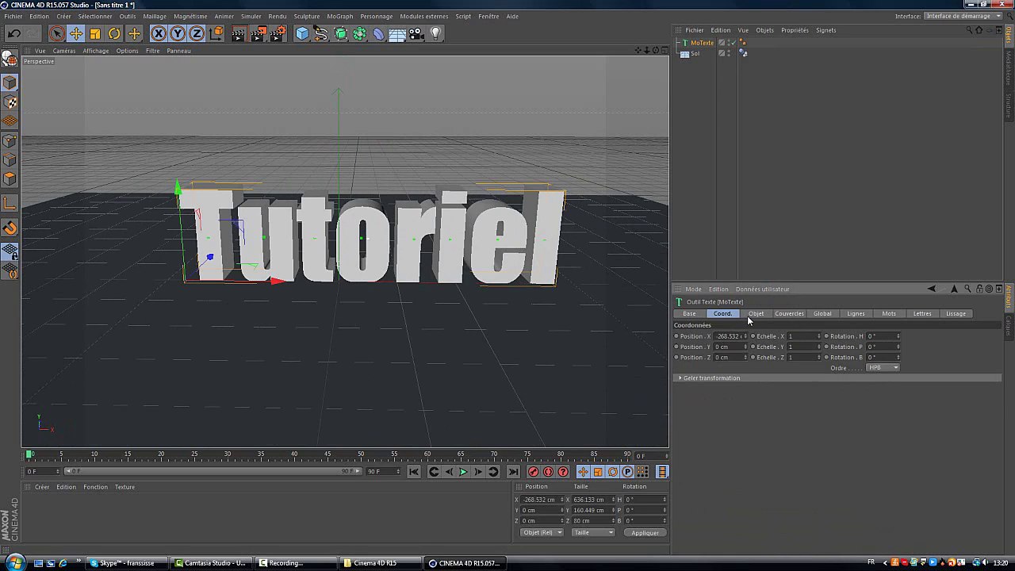
{"action": "left_click", "coordinate": [756, 314]}
{"action": "left_click", "coordinate": [754, 167]}
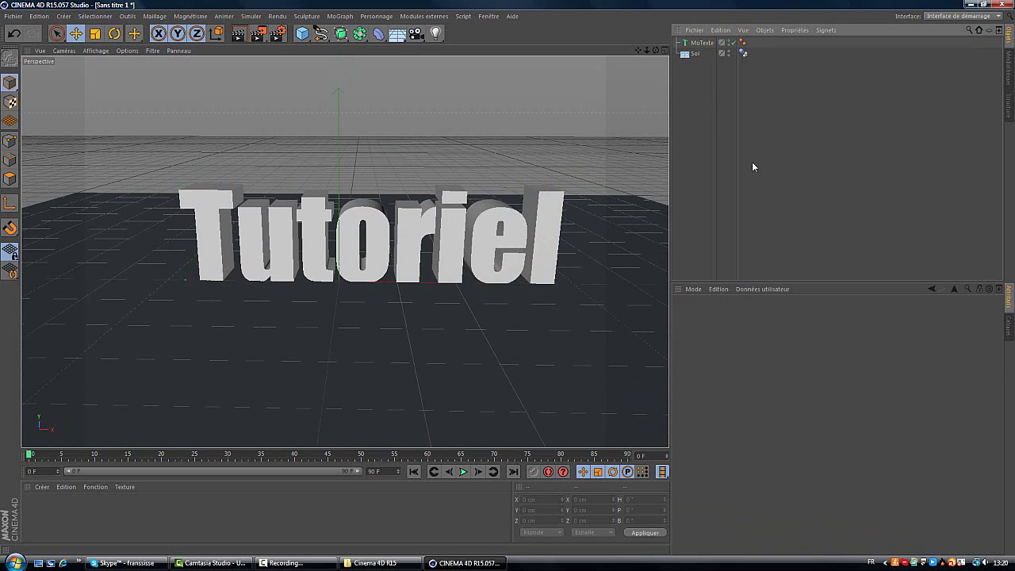
Create a new material and set its colour to green with R 0, V 182, B 9
{"action": "double_click", "coordinate": [48, 513]}
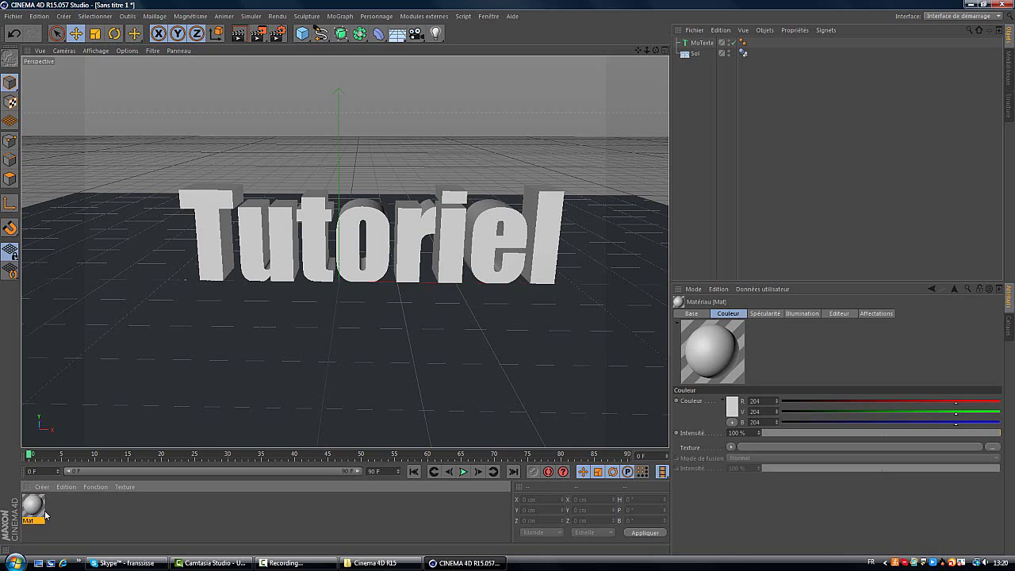
{"action": "double_click", "coordinate": [36, 508]}
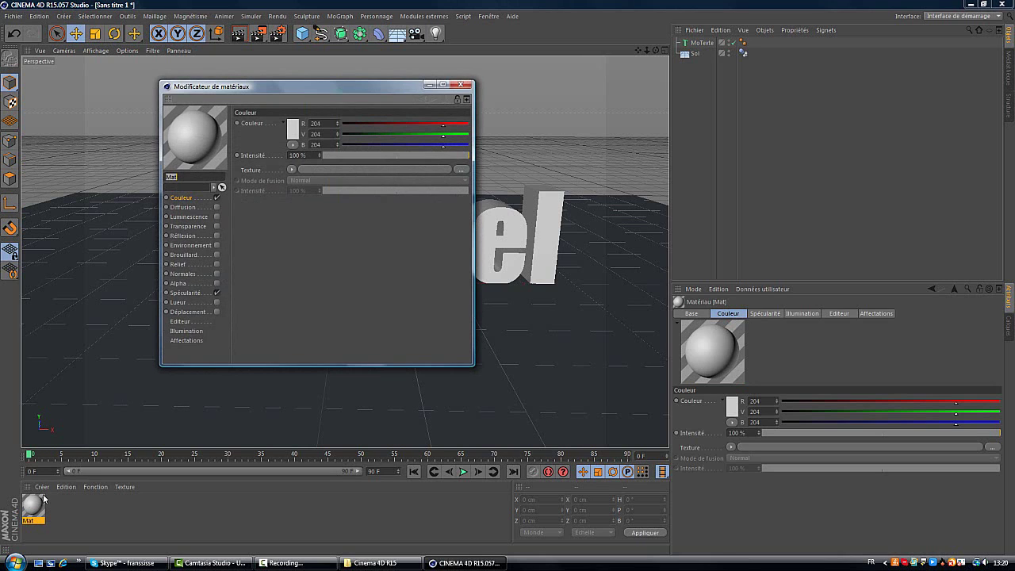
{"action": "left_click", "coordinate": [292, 131]}
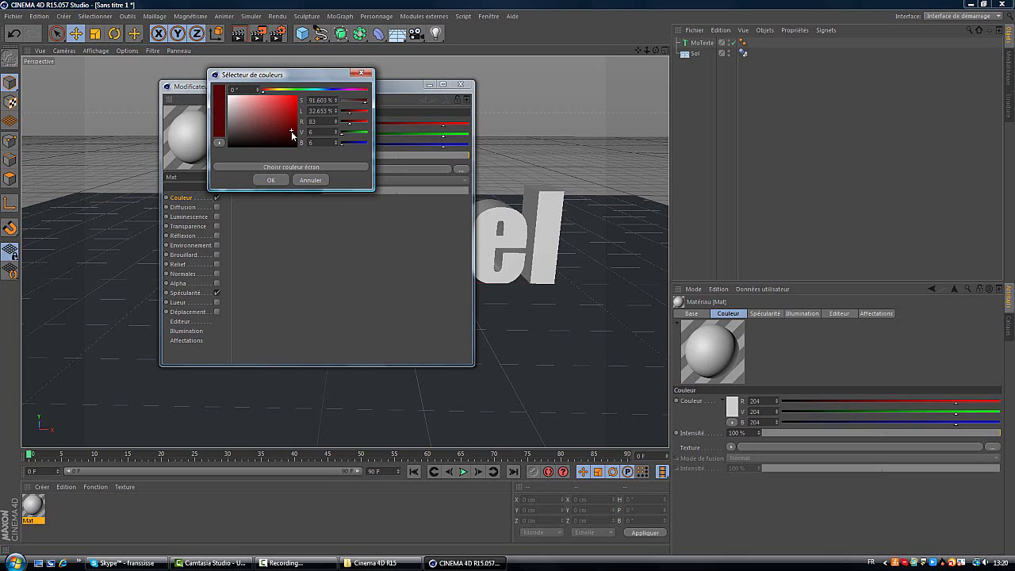
{"action": "left_click_drag", "start_coordinate": [271, 125], "coordinate": [157, 68]}
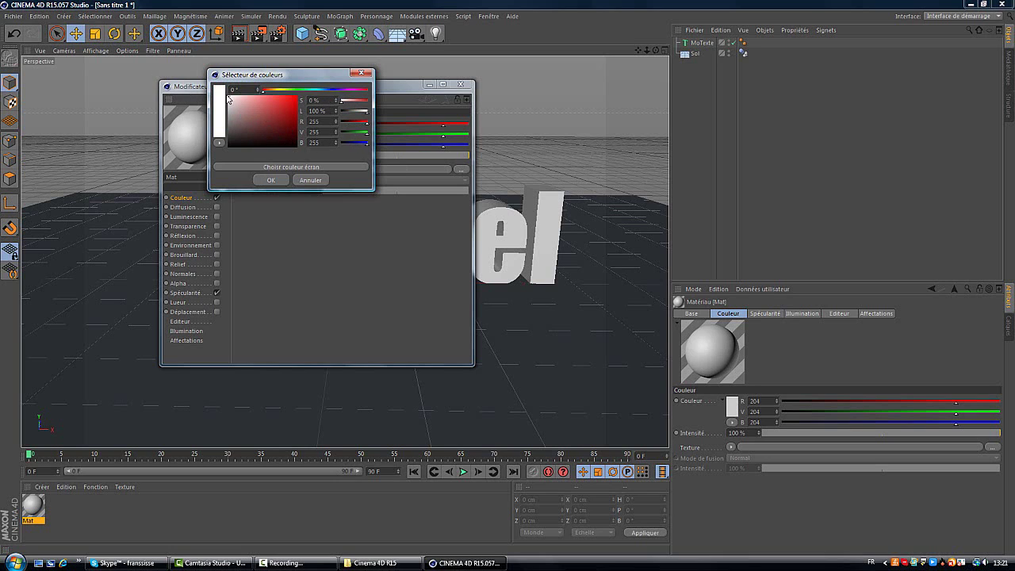
{"action": "left_click_drag", "start_coordinate": [267, 90], "coordinate": [298, 93]}
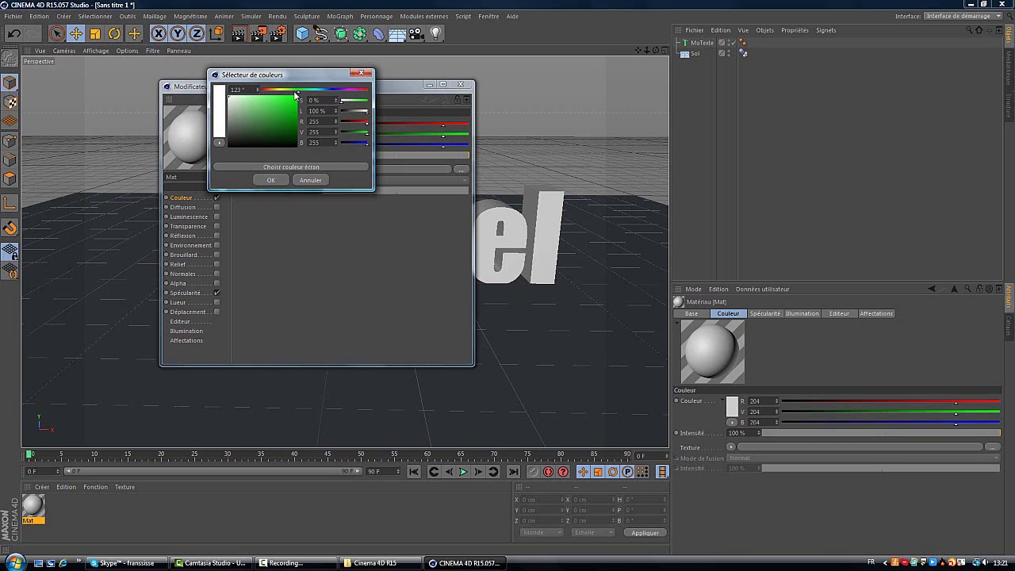
{"action": "left_click_drag", "start_coordinate": [230, 101], "coordinate": [333, 78]}
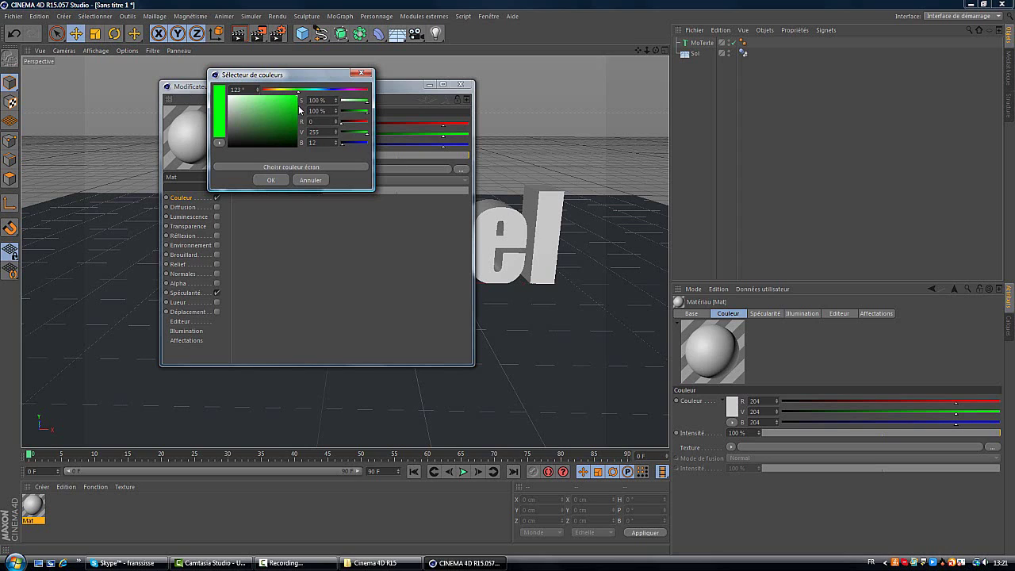
{"action": "left_click_drag", "start_coordinate": [300, 105], "coordinate": [300, 114]}
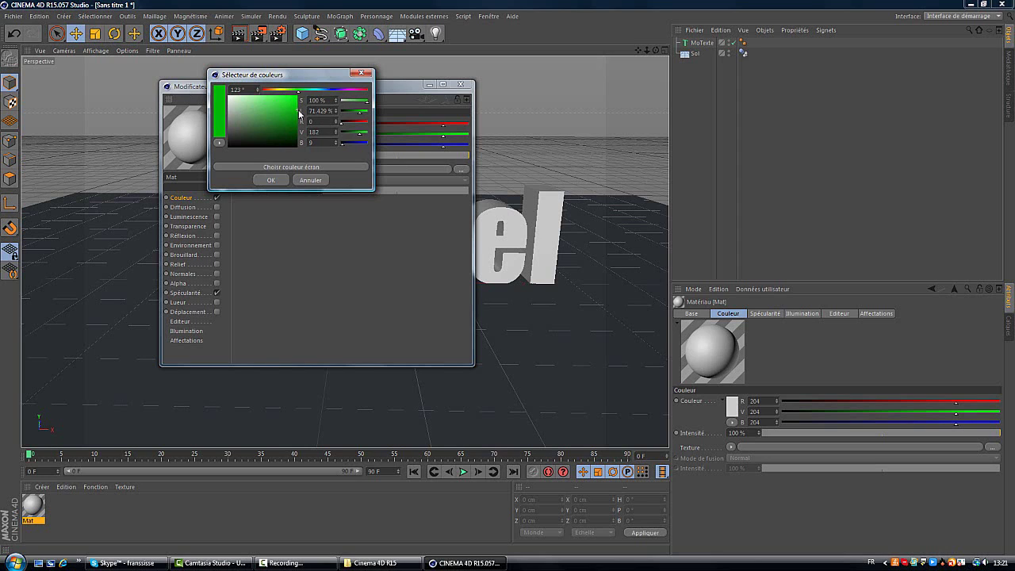
{"action": "left_click", "coordinate": [269, 180]}
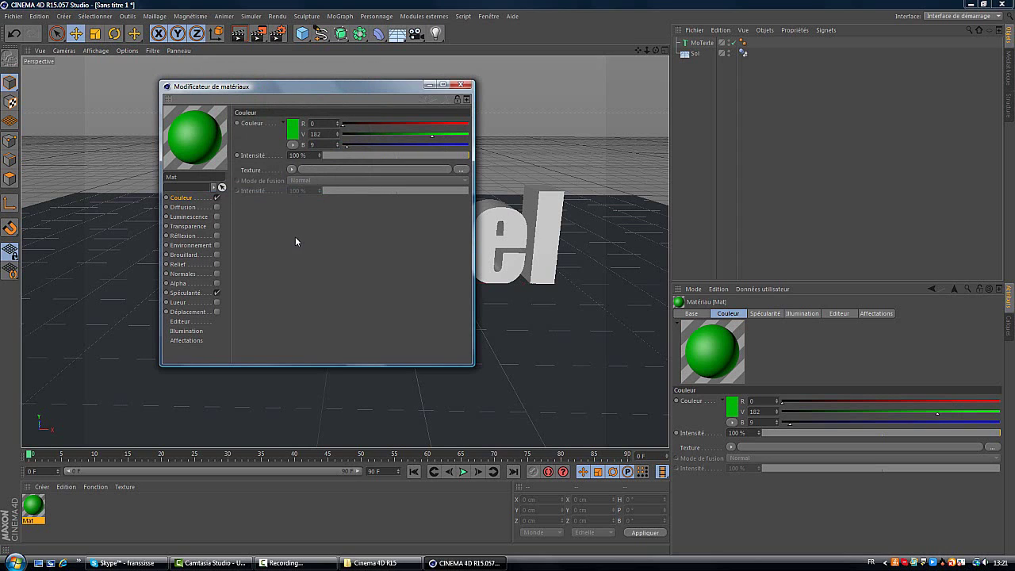
Turn off specularity on the green material and enable its reflection at 10 % intensity
{"action": "left_click", "coordinate": [217, 293]}
{"action": "left_click", "coordinate": [184, 236]}
{"action": "left_click", "coordinate": [217, 236]}
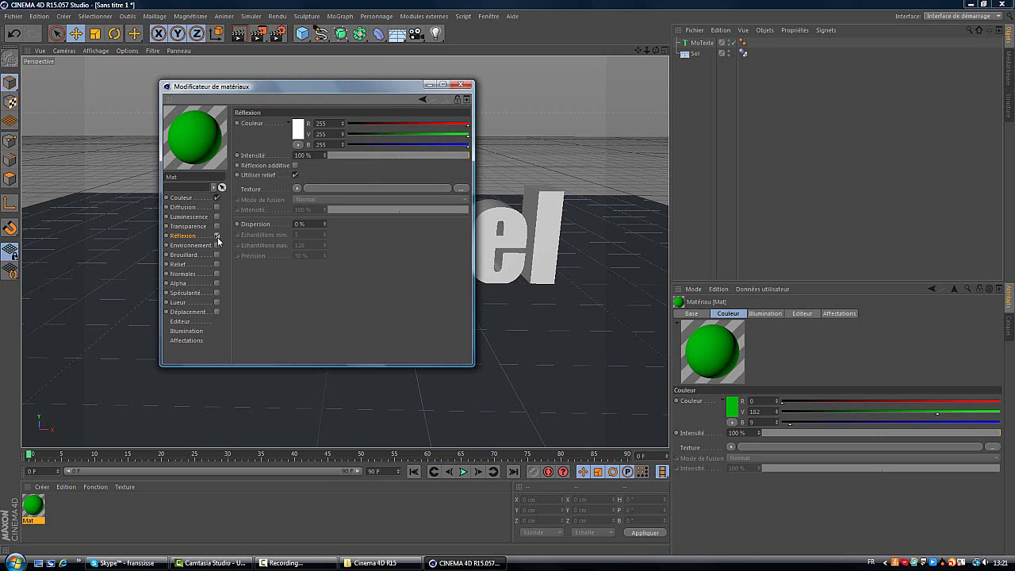
{"action": "left_click_drag", "start_coordinate": [308, 156], "coordinate": [288, 162]}
{"action": "type", "text": "10"}
{"action": "key", "text": "Return"}
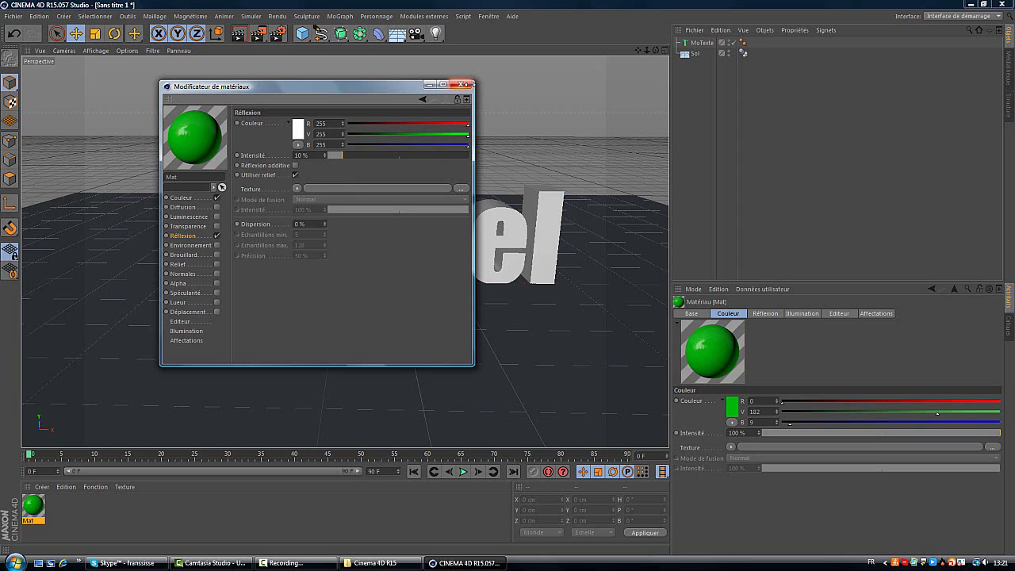
{"action": "left_click", "coordinate": [462, 84]}
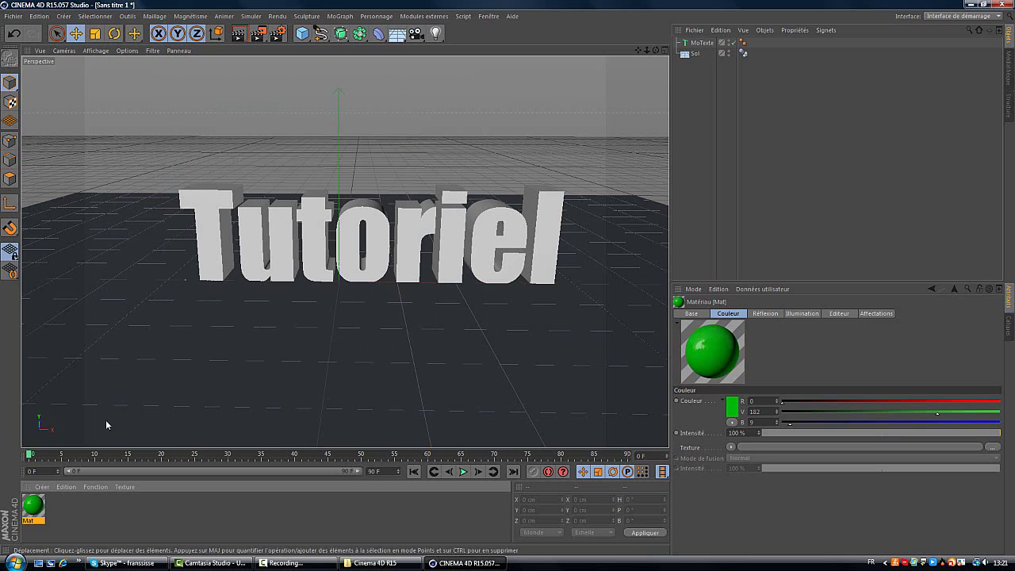
Create a second material, turn off its specularity and set its colour to black
{"action": "double_click", "coordinate": [61, 514]}
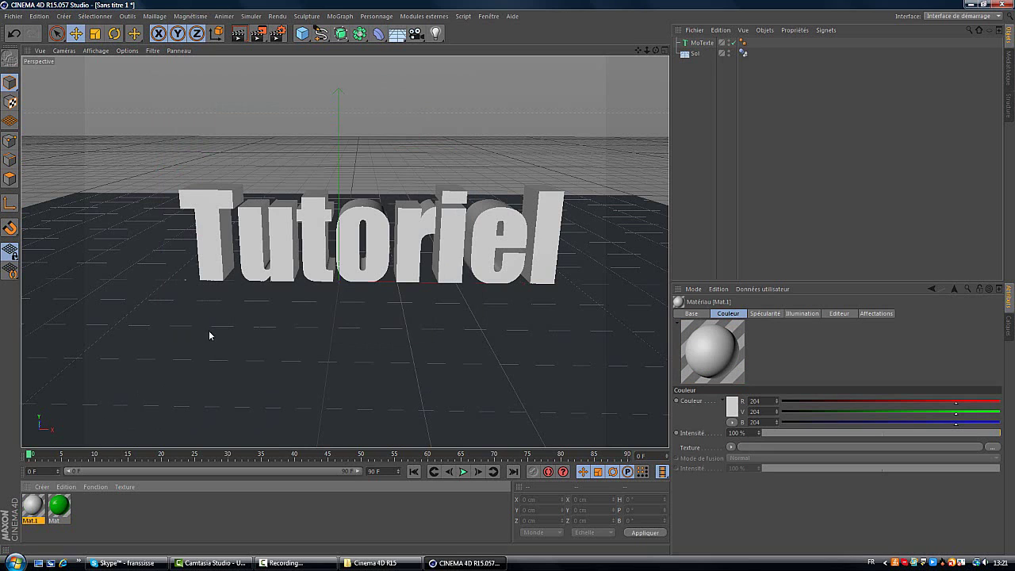
{"action": "double_click", "coordinate": [40, 511]}
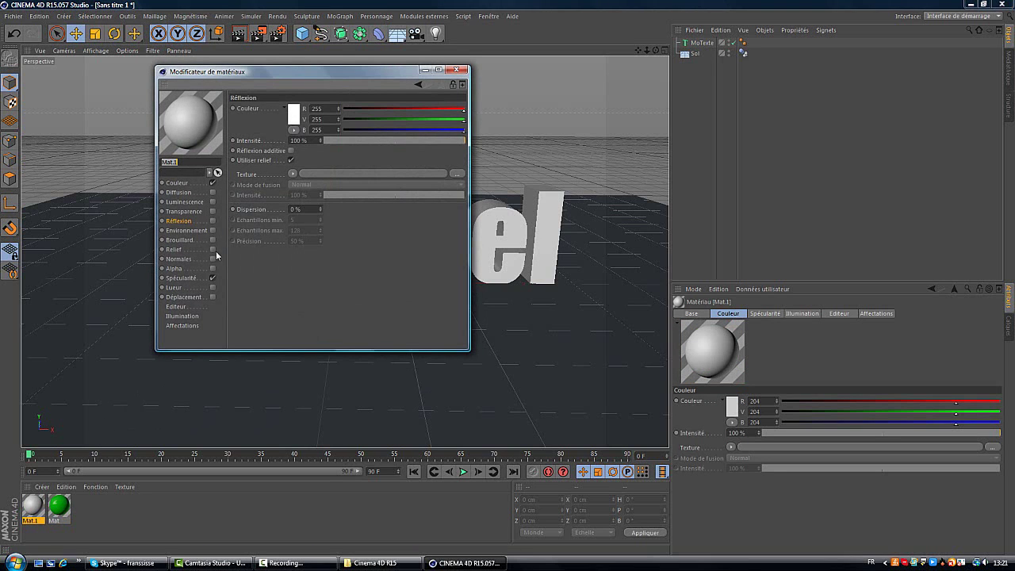
{"action": "left_click", "coordinate": [197, 184]}
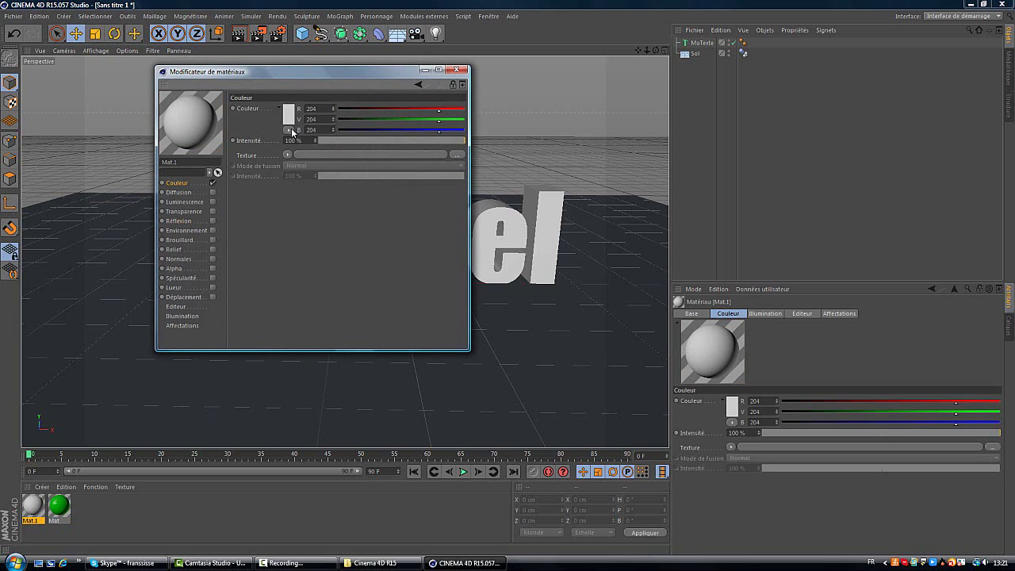
{"action": "left_click_drag", "start_coordinate": [279, 120], "coordinate": [307, 160]}
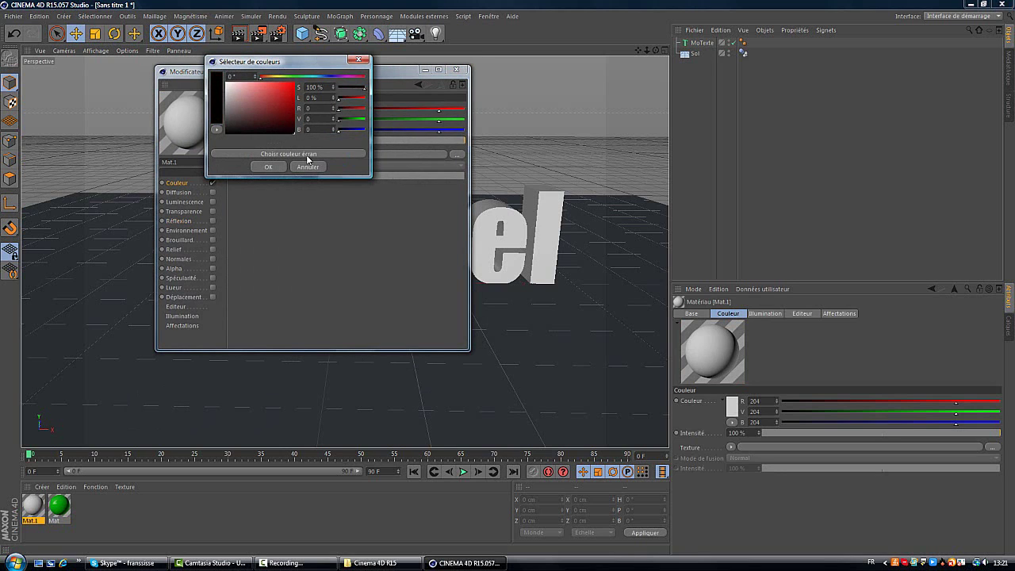
{"action": "left_click", "coordinate": [266, 168]}
Enable reflection on the black material at 10 % intensity and close the material editor
{"action": "left_click", "coordinate": [212, 220]}
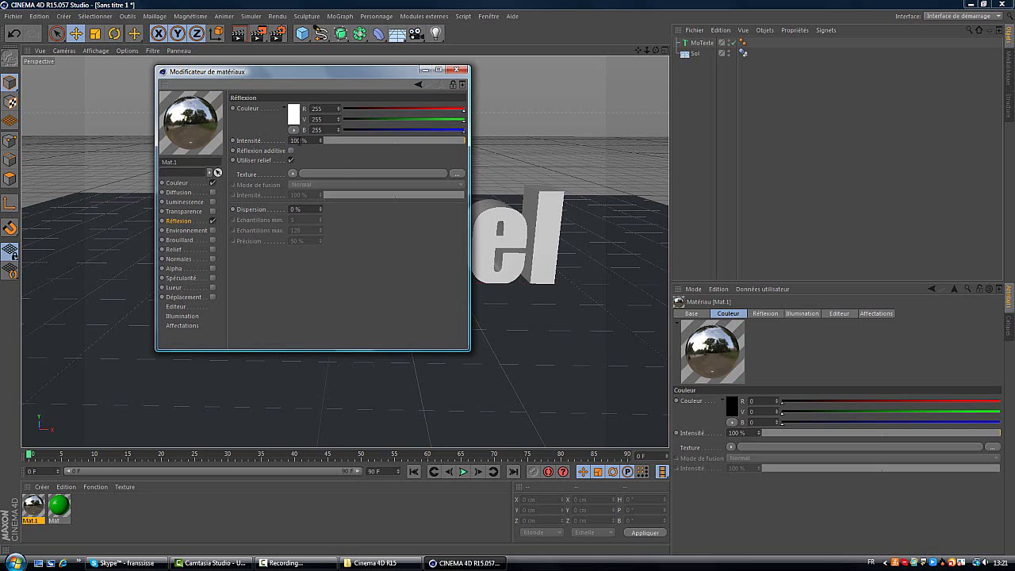
{"action": "key", "text": "Return"}
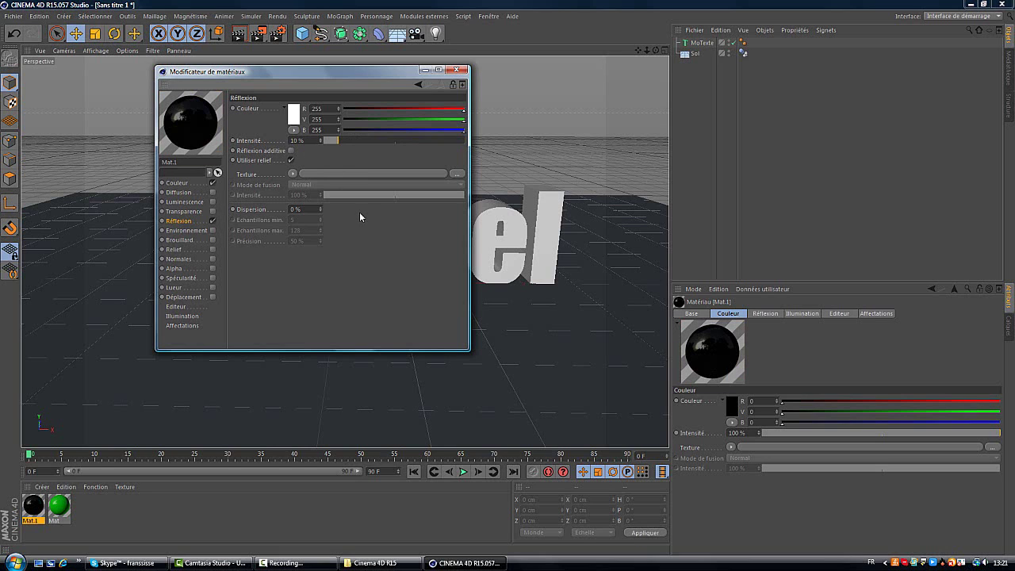
{"action": "left_click", "coordinate": [456, 70]}
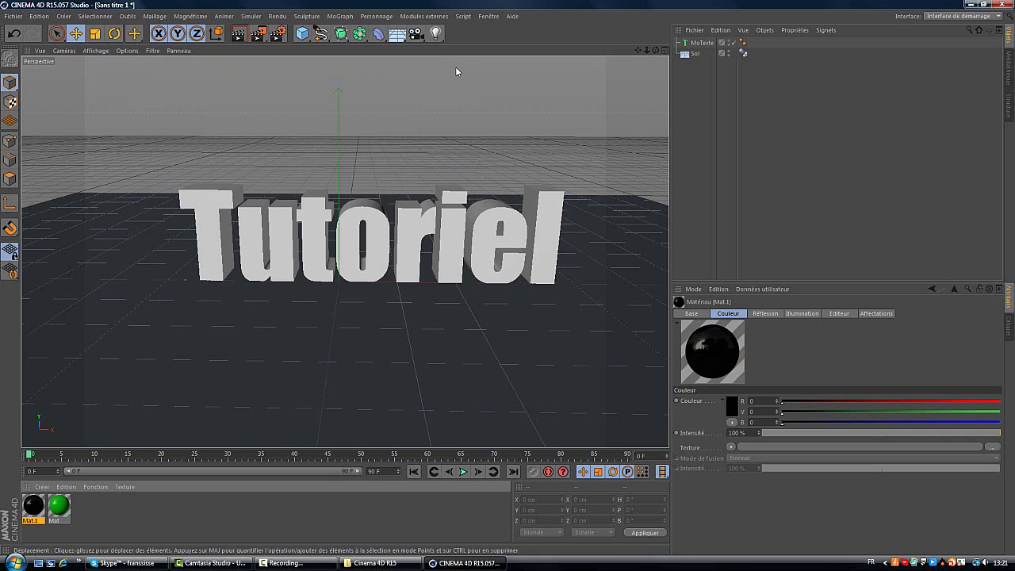
Apply the green material and then the black material to the MoTexte object
{"action": "left_click_drag", "start_coordinate": [63, 516], "coordinate": [703, 44]}
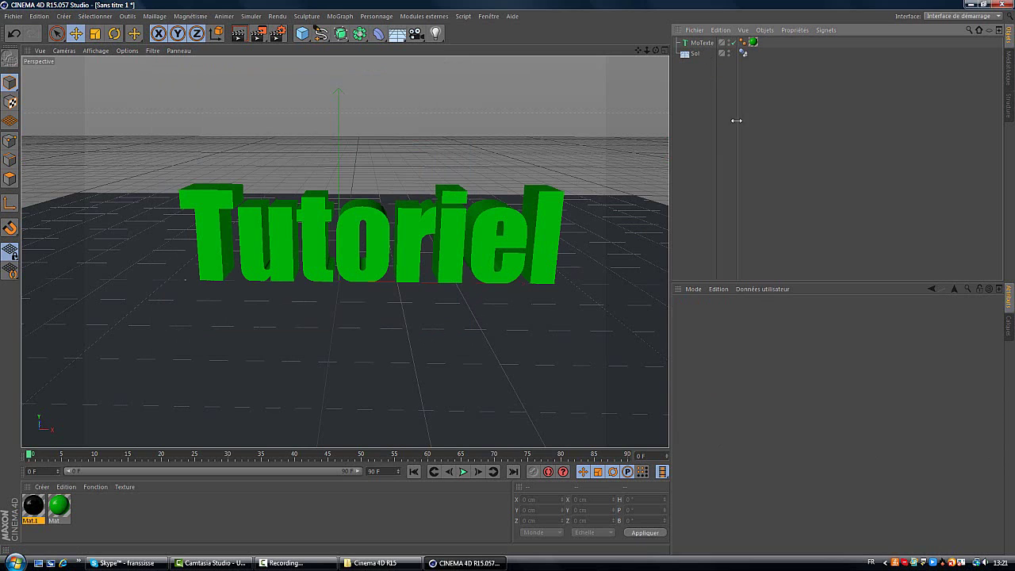
{"action": "left_click_drag", "start_coordinate": [30, 512], "coordinate": [512, 277]}
{"action": "left_click", "coordinate": [787, 126]}
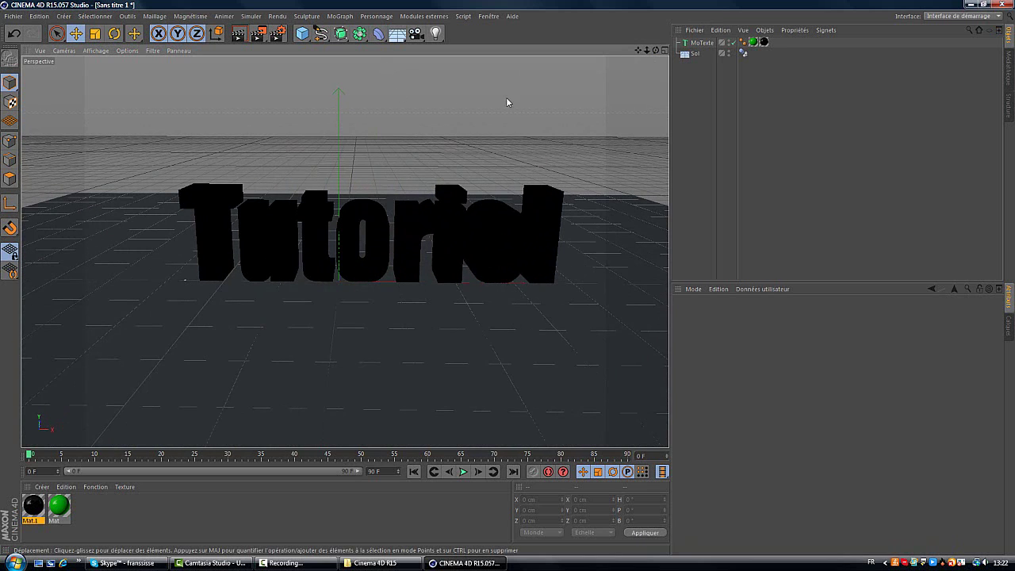
{"action": "left_click", "coordinate": [423, 17]}
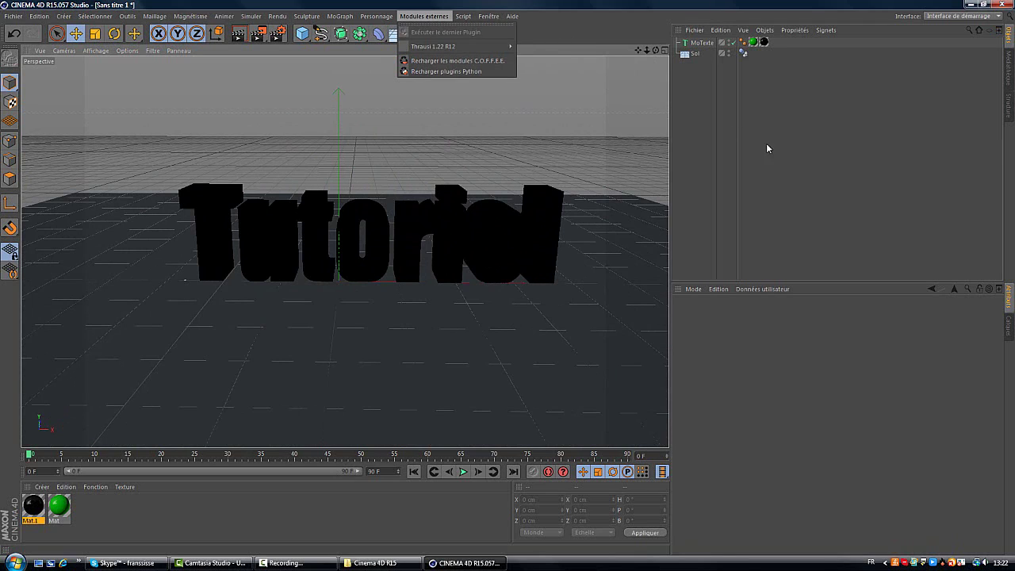
{"action": "left_click", "coordinate": [703, 116]}
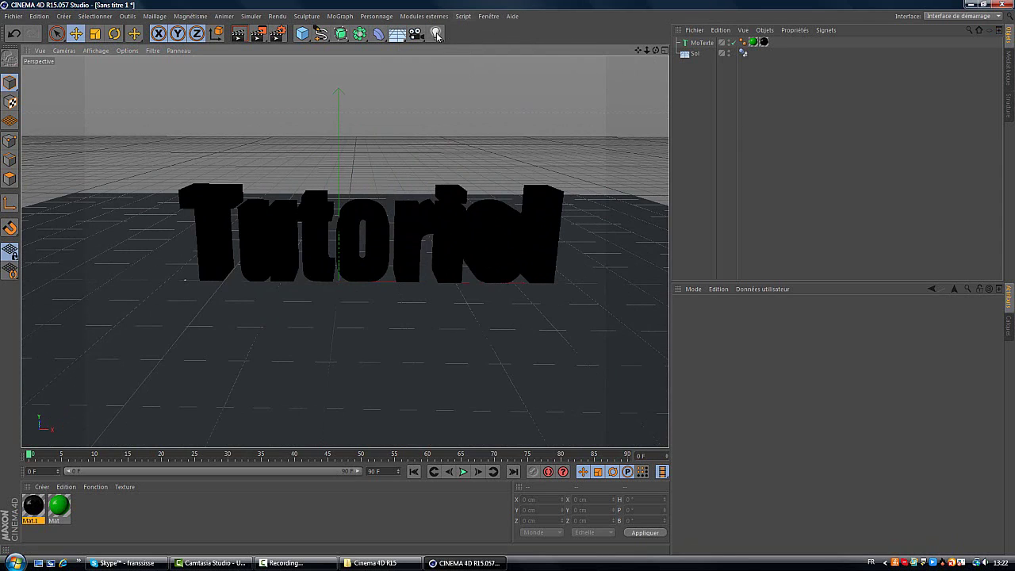
Add a light at about X 47, Y 156, Z -235 cm in front of the text, with shadows set to Masques d'ombres (ombres diffuses)
{"action": "left_click_drag", "start_coordinate": [441, 41], "coordinate": [468, 46]}
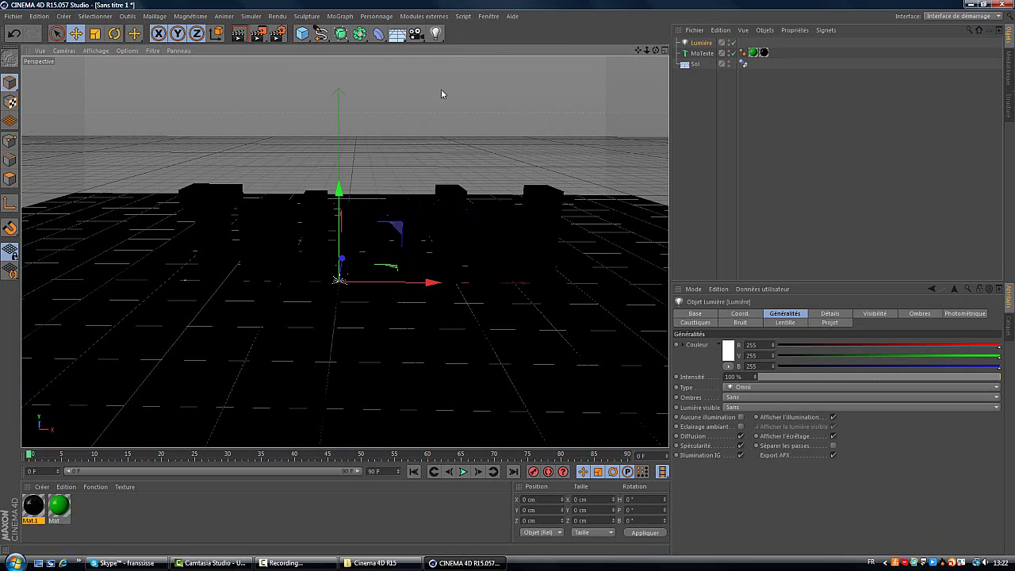
{"action": "left_click_drag", "start_coordinate": [343, 248], "coordinate": [397, 231]}
{"action": "left_click", "coordinate": [746, 398]}
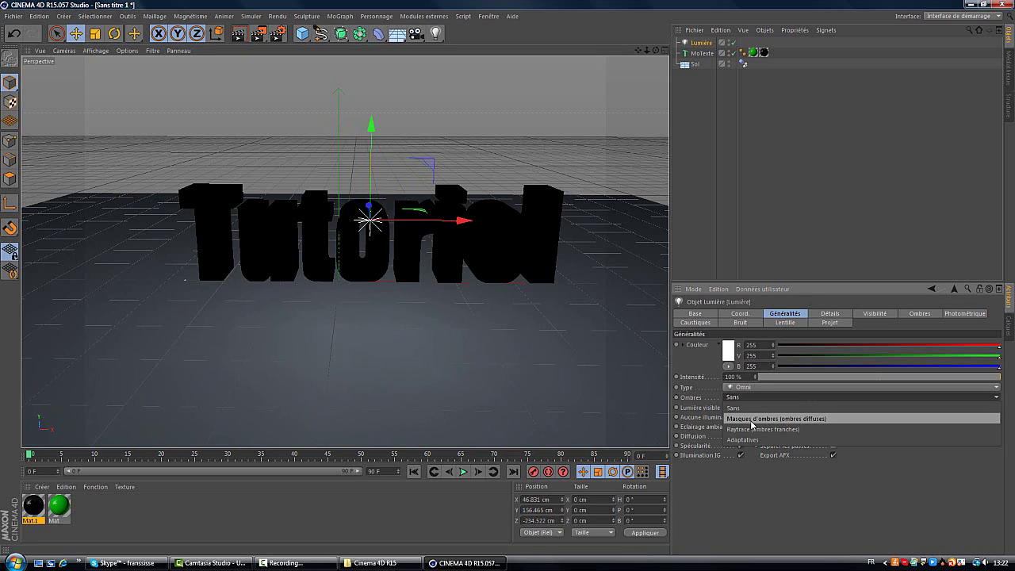
{"action": "left_click", "coordinate": [751, 420]}
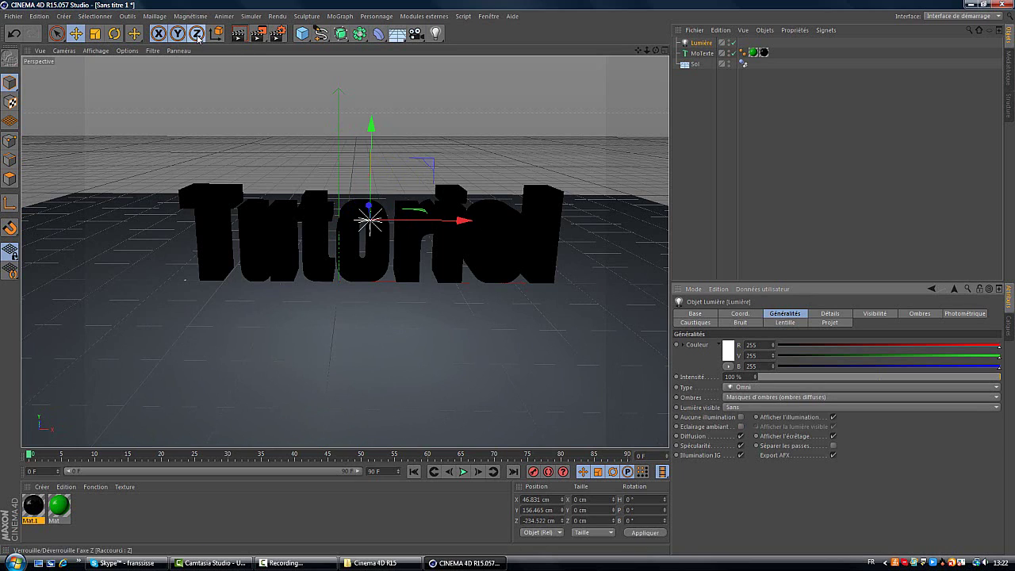
Preview the render, reorder the MoTexte material tags so green comes after black, and render the view again
{"action": "left_click", "coordinate": [247, 35]}
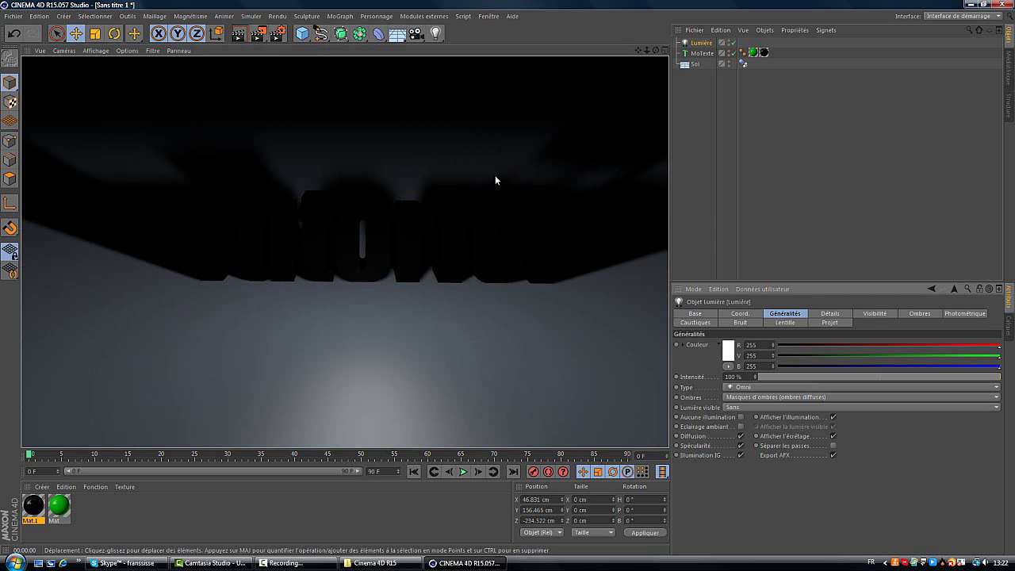
{"action": "left_click_drag", "start_coordinate": [754, 53], "coordinate": [778, 54]}
{"action": "left_click", "coordinate": [781, 96]}
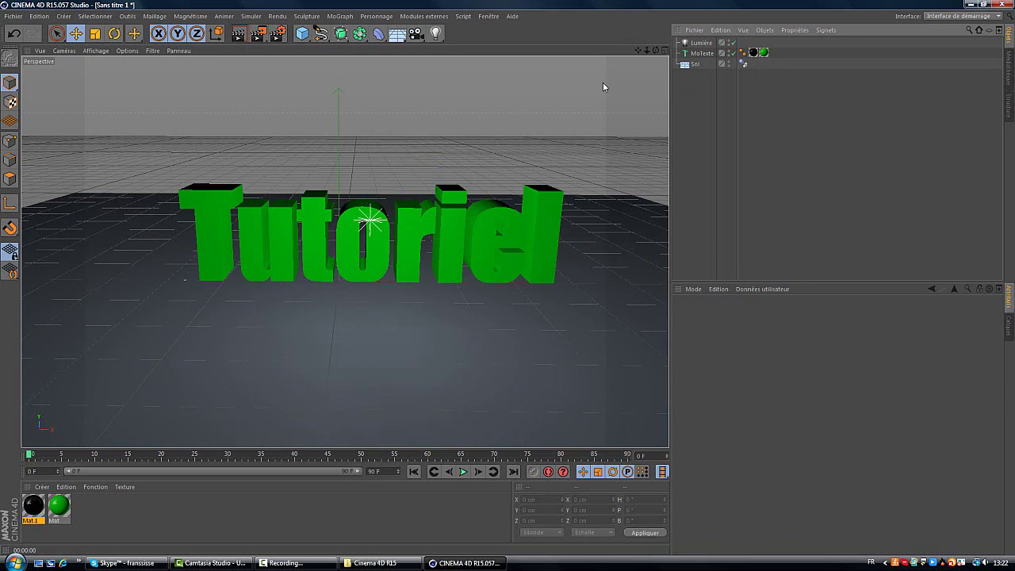
{"action": "left_click", "coordinate": [238, 35]}
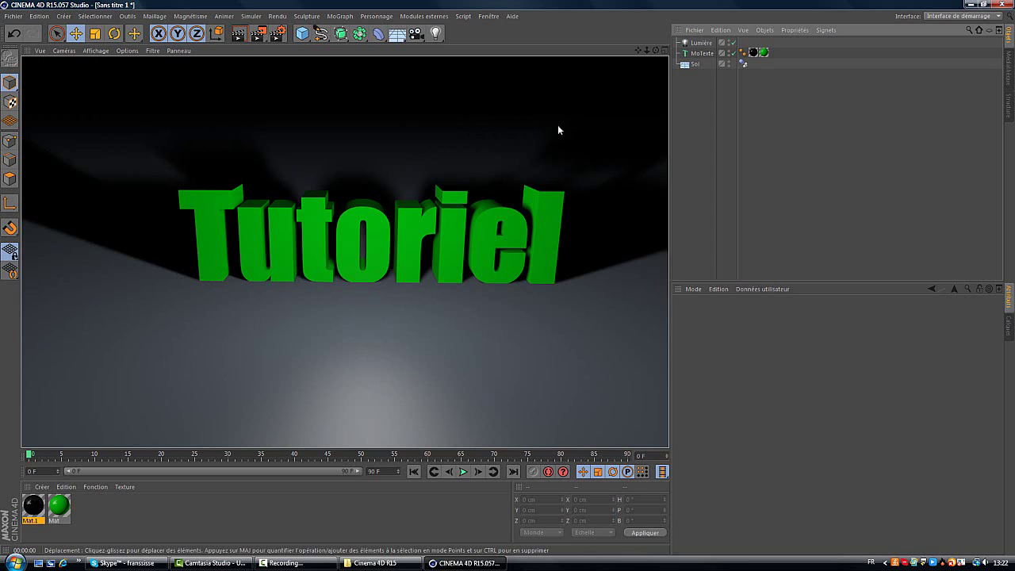
Raise the light and shift it along X to about X 29, Y 180 cm
{"action": "left_click_drag", "start_coordinate": [639, 51], "coordinate": [504, 283]}
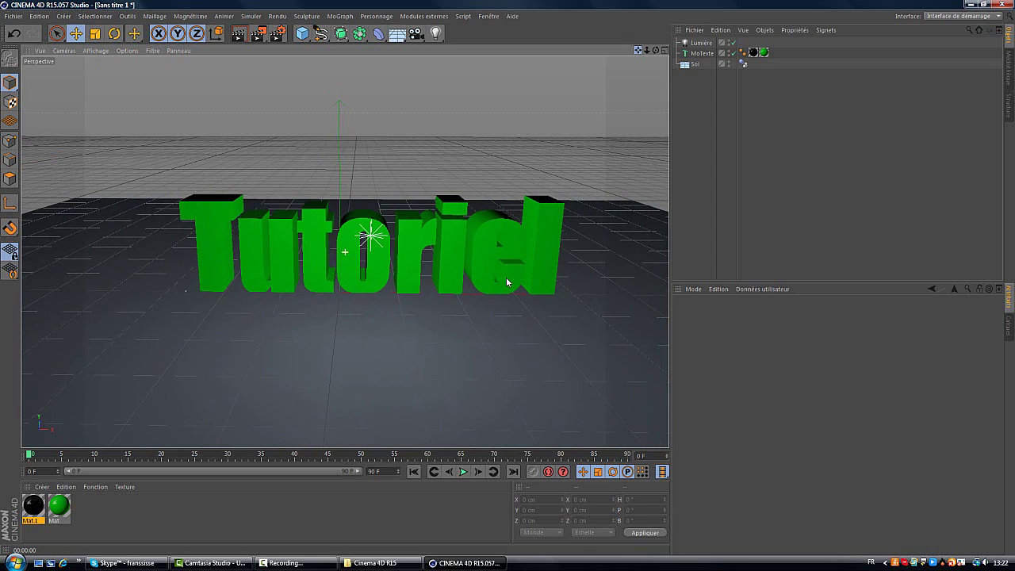
{"action": "left_click", "coordinate": [702, 43]}
{"action": "left_click_drag", "start_coordinate": [371, 143], "coordinate": [373, 161]}
{"action": "left_click_drag", "start_coordinate": [399, 225], "coordinate": [386, 225]}
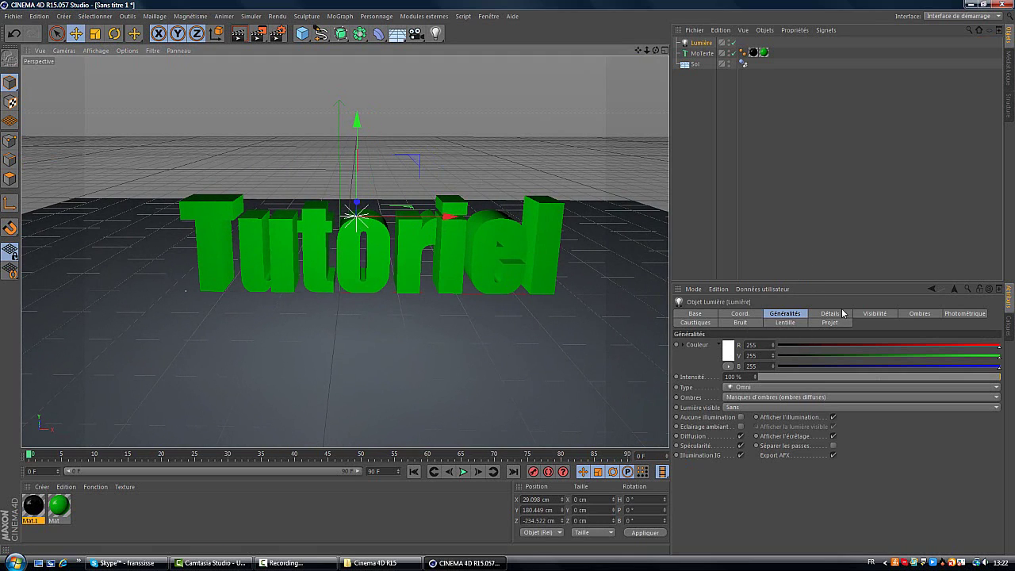
{"action": "left_click", "coordinate": [724, 135]}
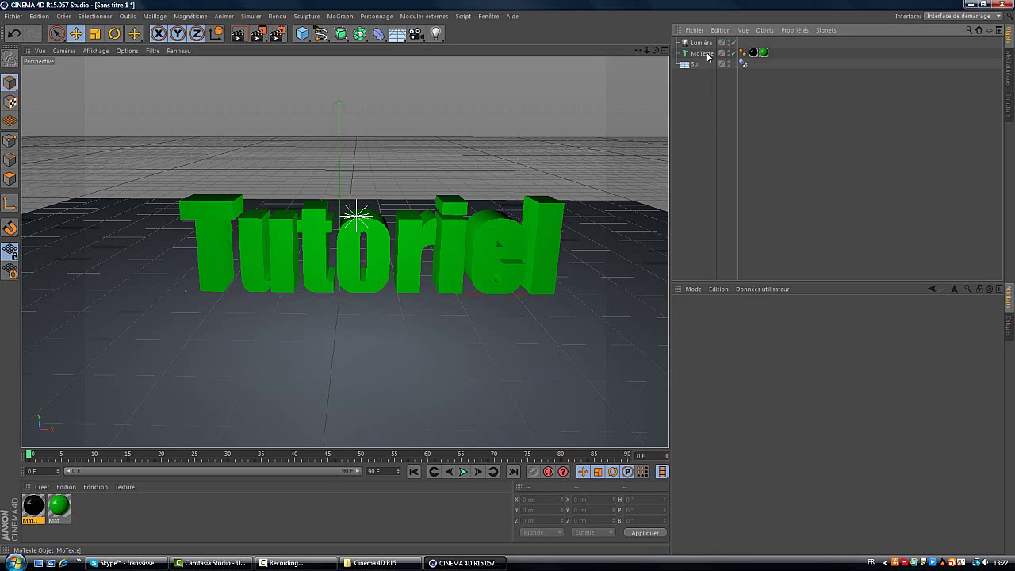
Break the MoTexte object into 30 random pieces with the Thrausi plugin and close its window
{"action": "left_click", "coordinate": [703, 53]}
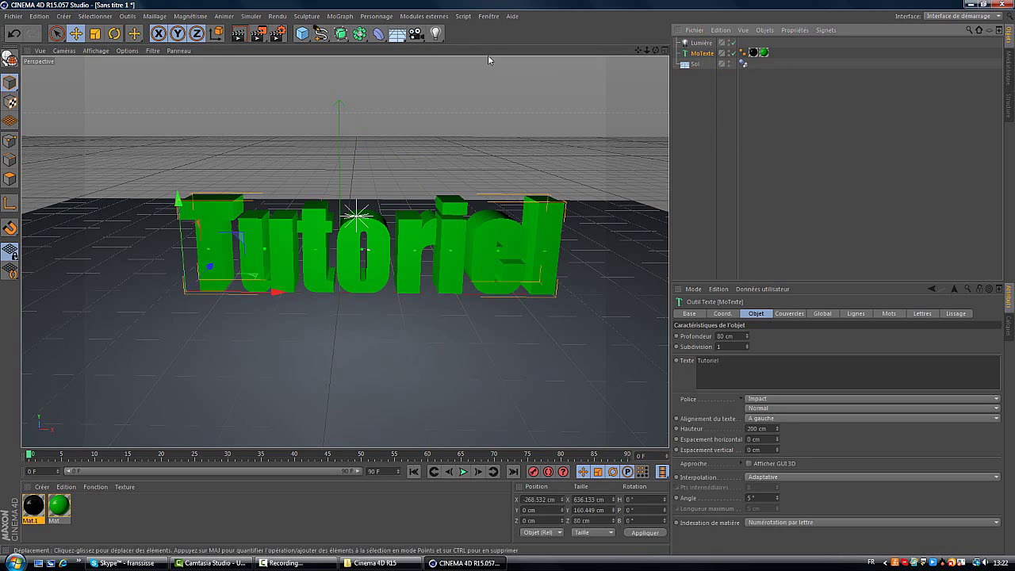
{"action": "left_click", "coordinate": [434, 17]}
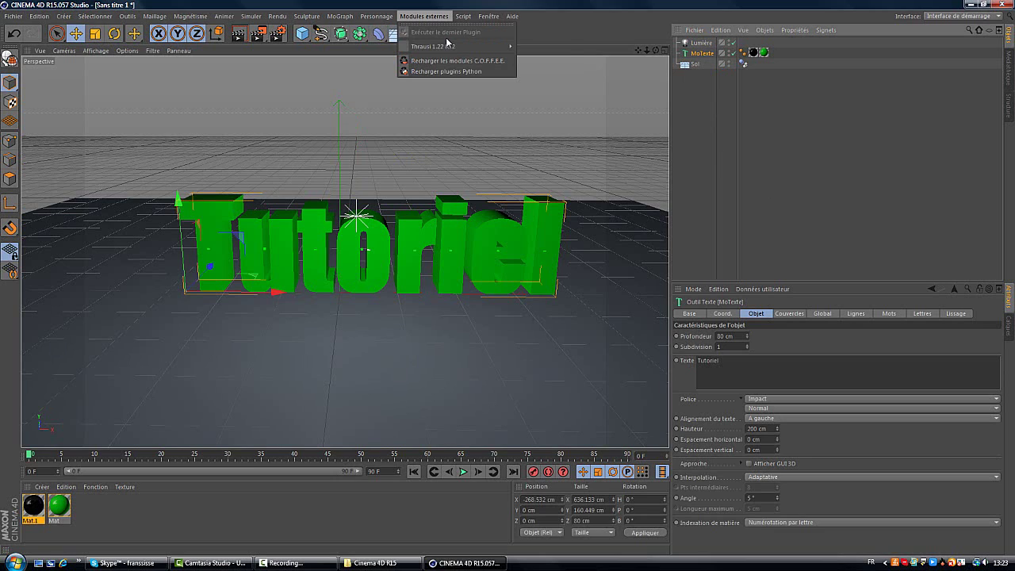
{"action": "mouse_move", "coordinate": [453, 51]}
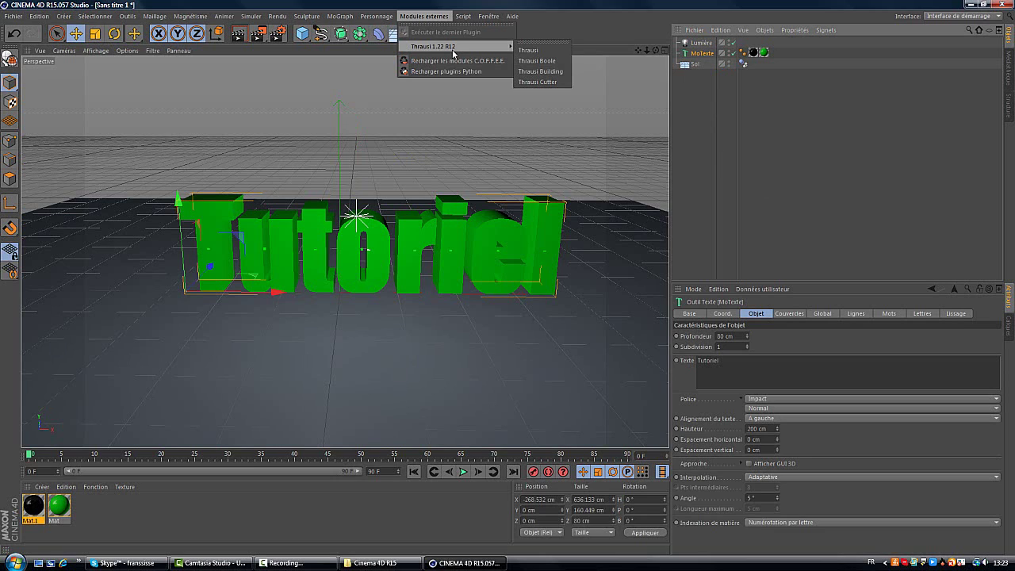
{"action": "left_click", "coordinate": [544, 51]}
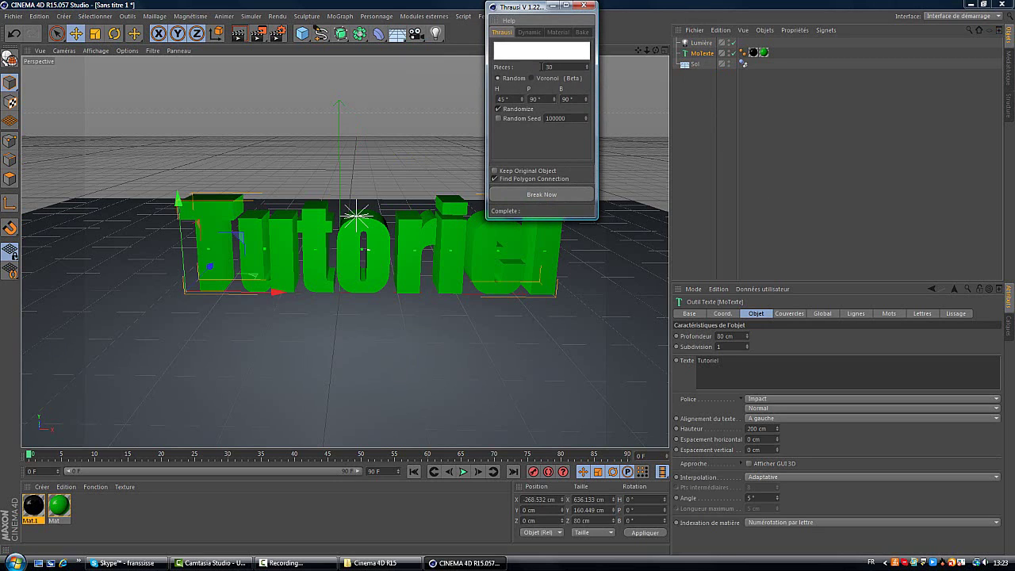
{"action": "left_click", "coordinate": [536, 199]}
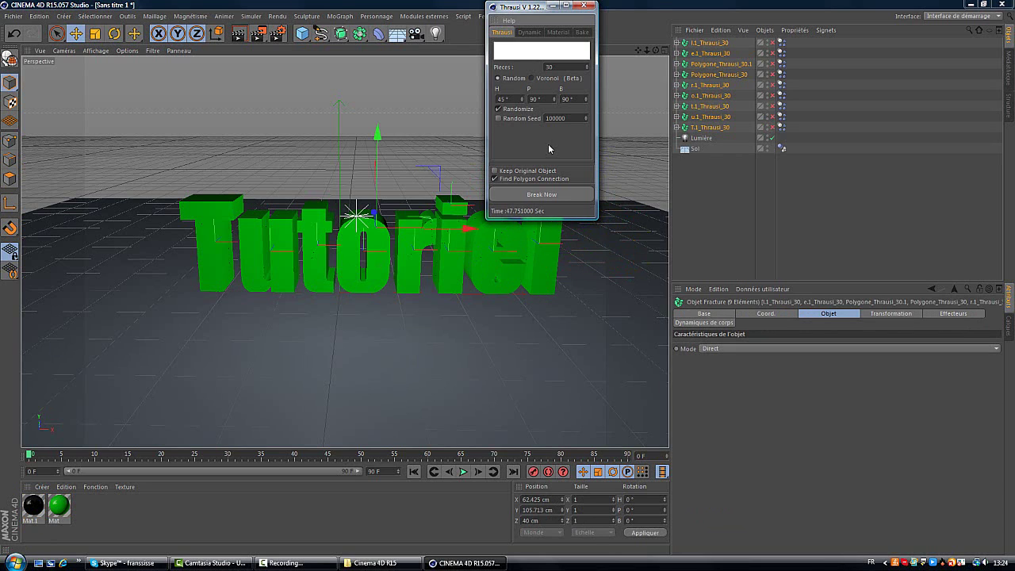
{"action": "left_click", "coordinate": [584, 7]}
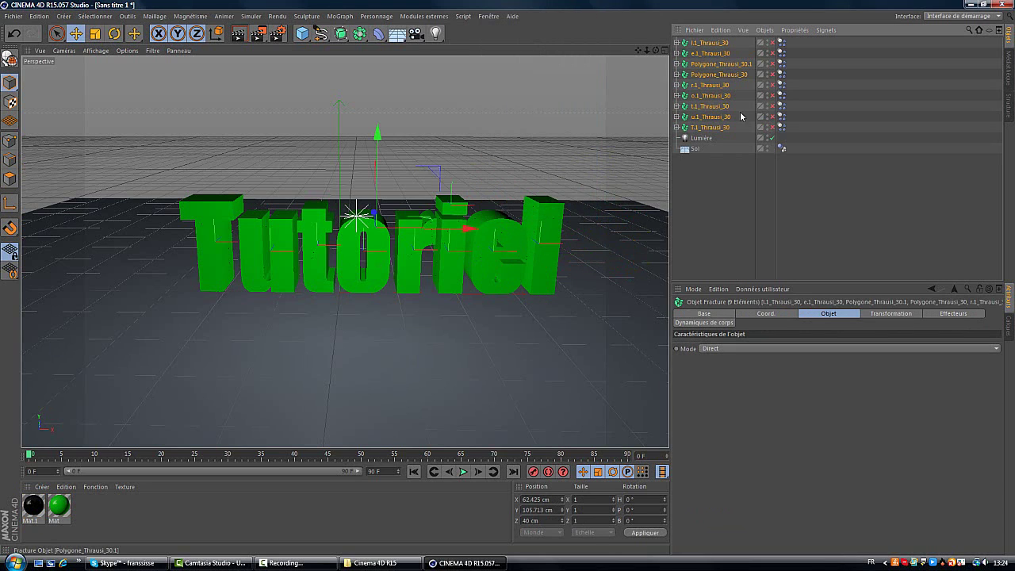
Move the floor and the light above all the Thrausi fracture objects in the object hierarchy
{"action": "left_click", "coordinate": [764, 226]}
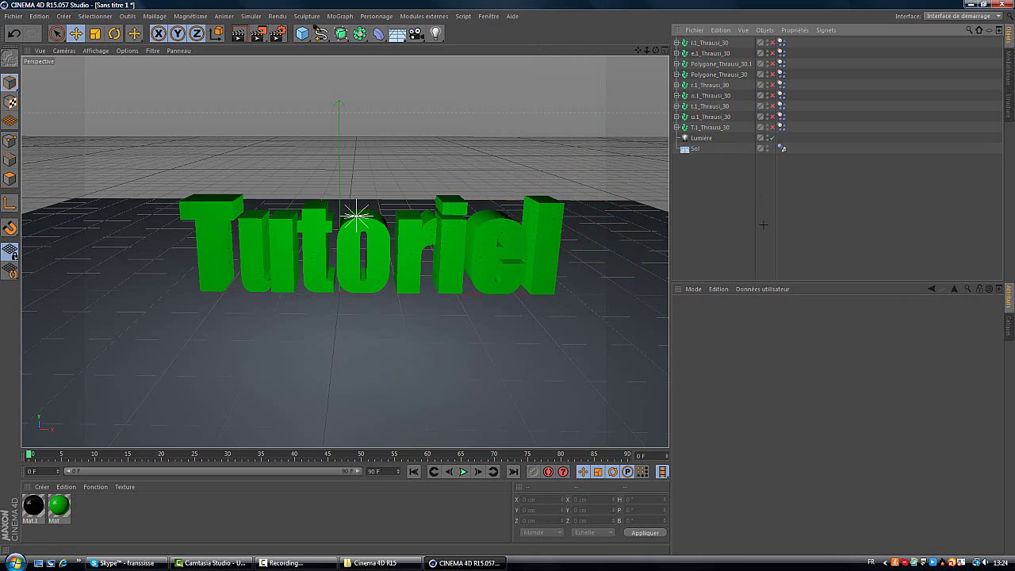
{"action": "left_click", "coordinate": [719, 74]}
{"action": "left_click", "coordinate": [716, 66]}
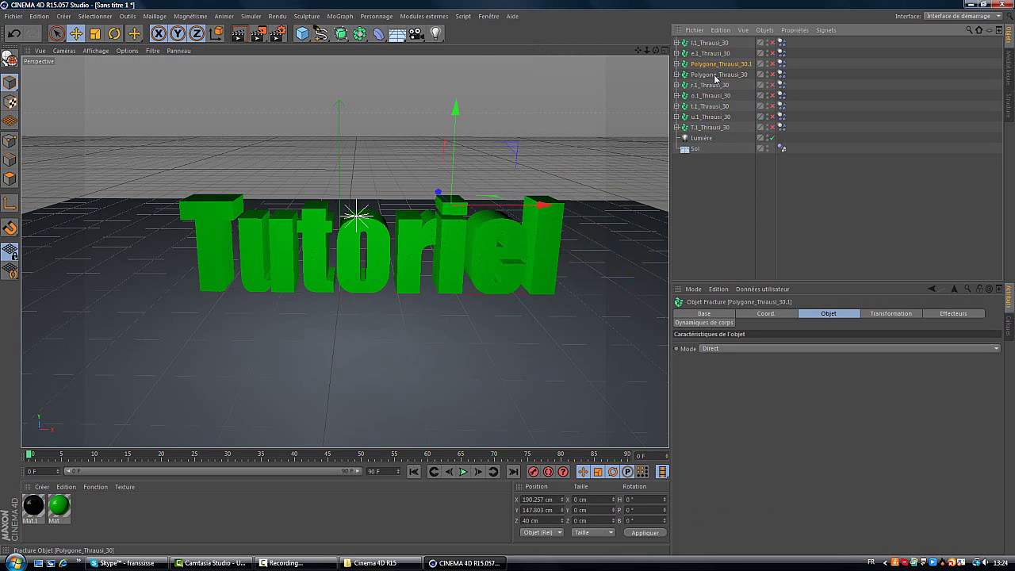
{"action": "left_click", "coordinate": [716, 75]}
{"action": "left_click", "coordinate": [713, 65]}
{"action": "left_click", "coordinate": [738, 167]}
{"action": "left_click_drag", "start_coordinate": [716, 139], "coordinate": [699, 43]}
Select all nine Thrausi fracture objects and set their body dynamics trigger (Déclencher) to Sur collision
{"action": "left_click_drag", "start_coordinate": [735, 175], "coordinate": [712, 61]}
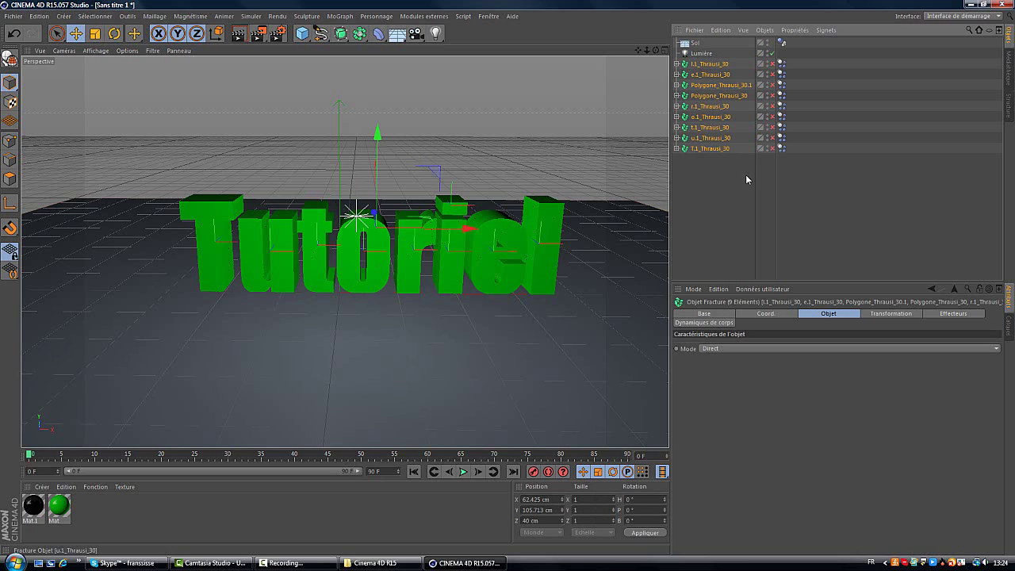
{"action": "left_click", "coordinate": [723, 323]}
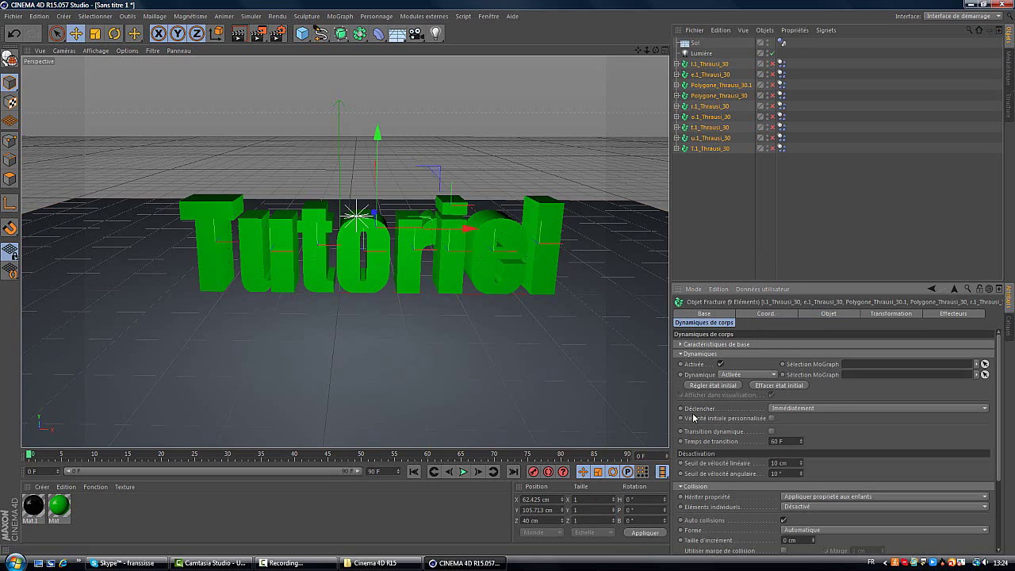
{"action": "left_click", "coordinate": [816, 409]}
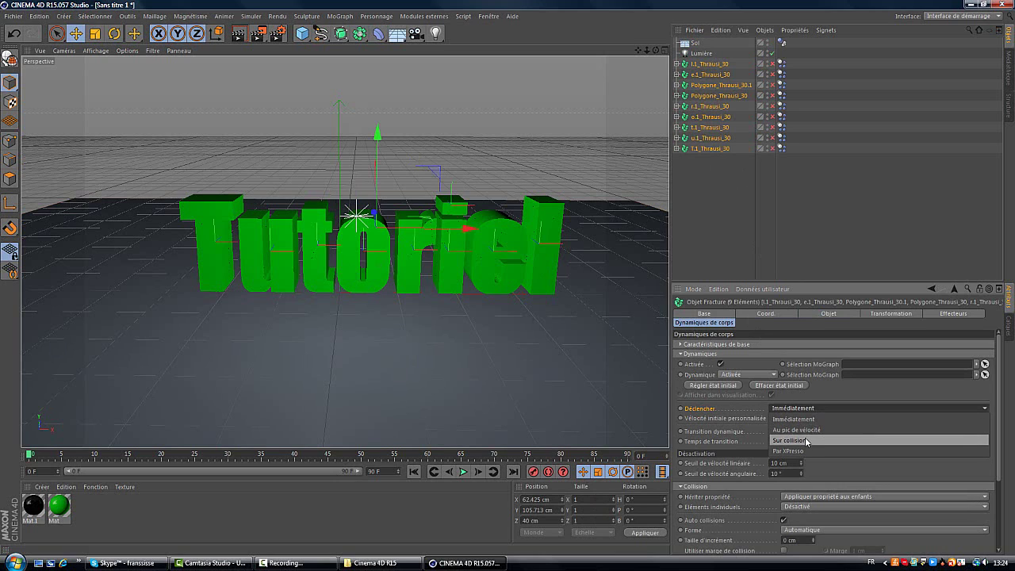
{"action": "left_click", "coordinate": [807, 442]}
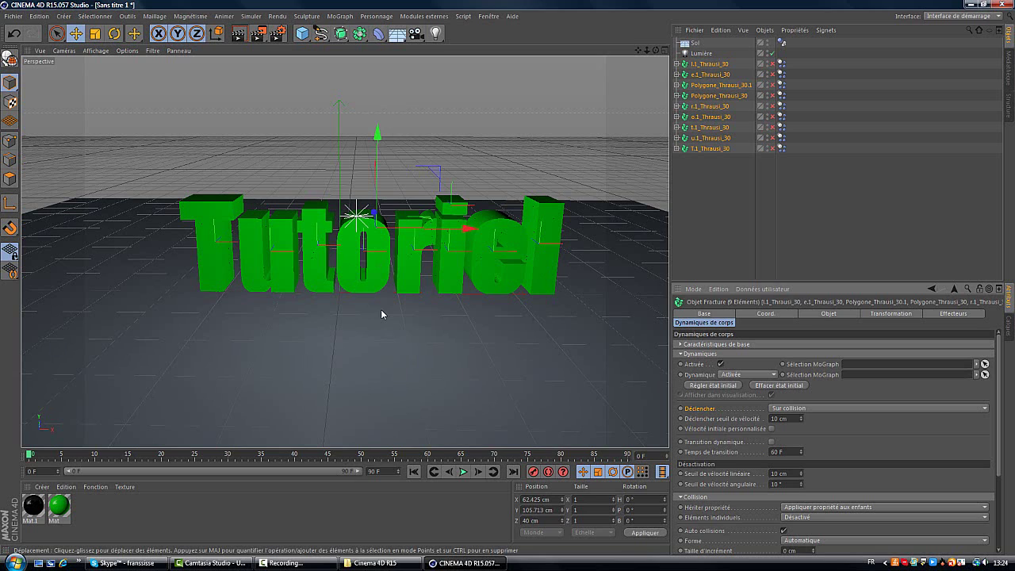
Add a second MoTexte object and place it above the Tutoriel text at about X -165, Y 176 cm
{"action": "left_click", "coordinate": [798, 222]}
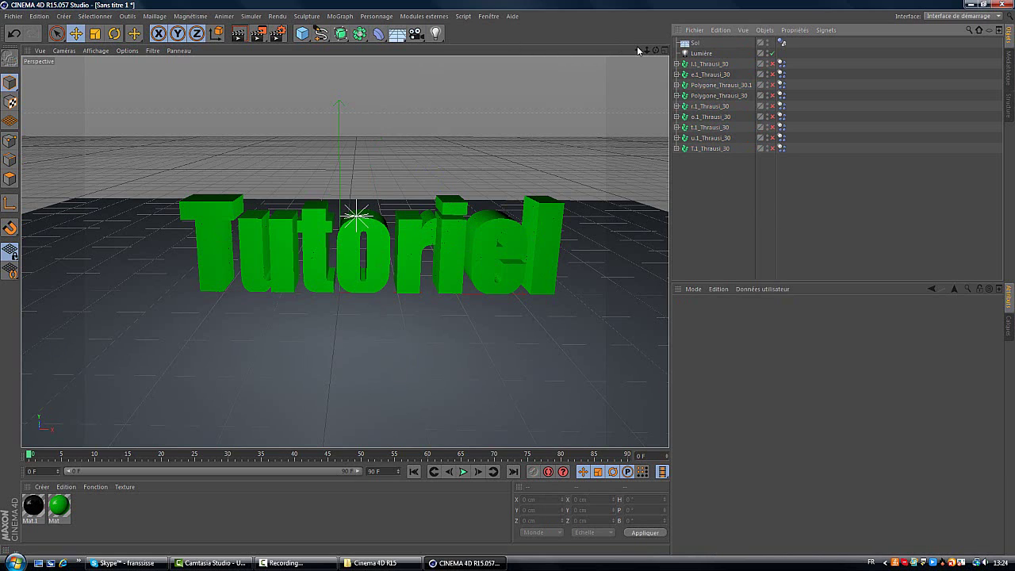
{"action": "left_click_drag", "start_coordinate": [656, 50], "coordinate": [508, 282]}
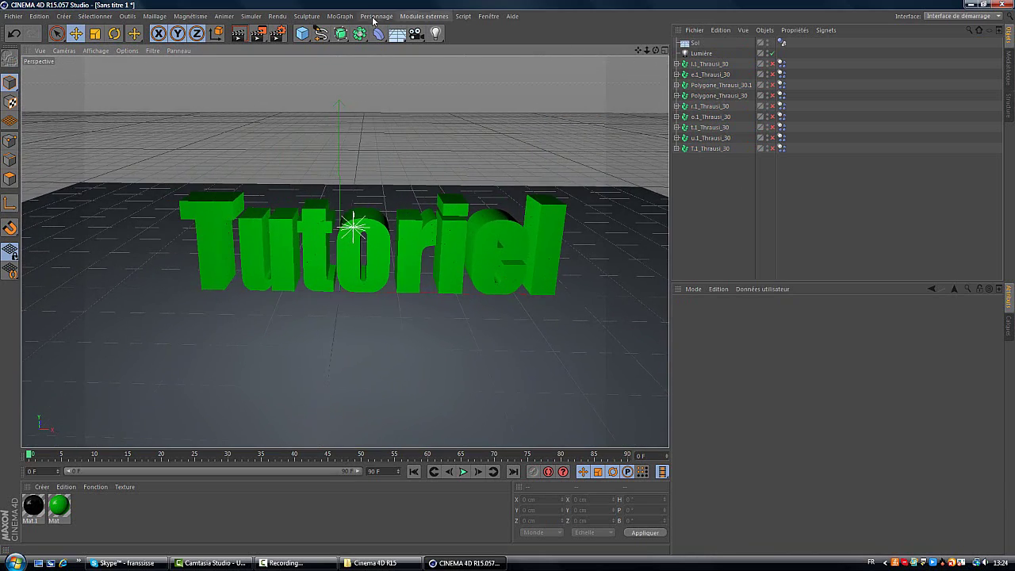
{"action": "left_click", "coordinate": [340, 16]}
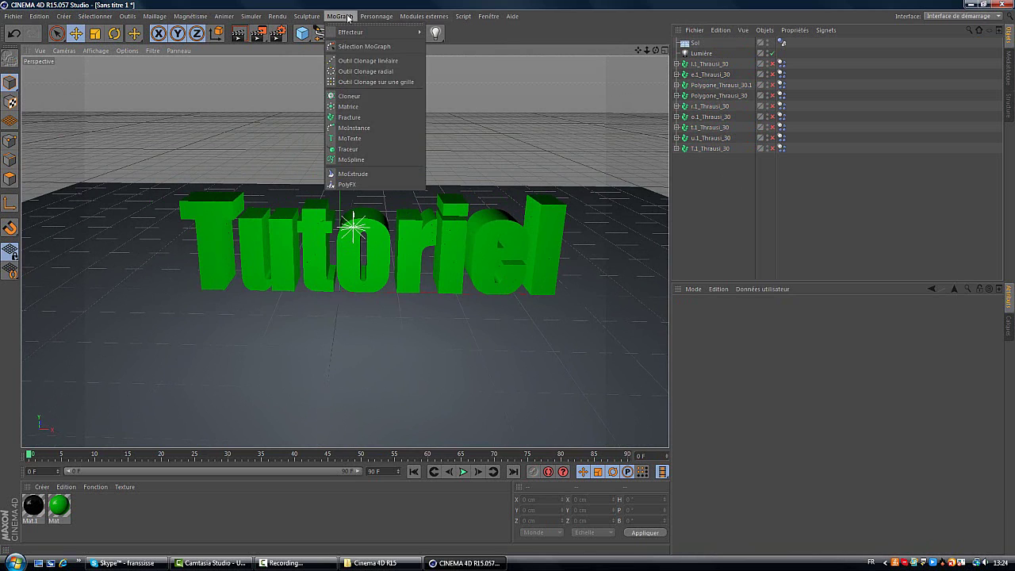
{"action": "left_click", "coordinate": [371, 138]}
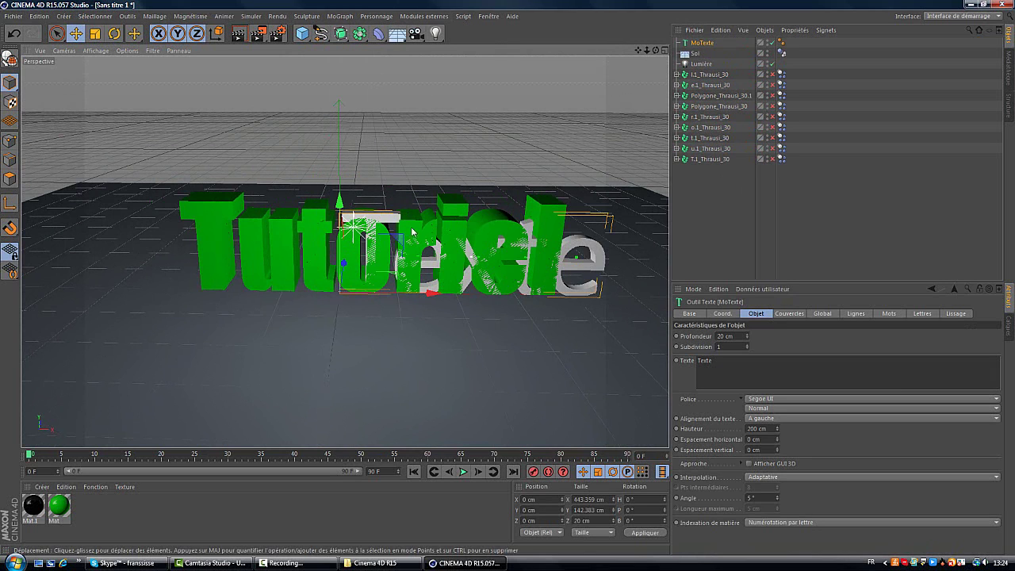
{"action": "left_click_drag", "start_coordinate": [348, 144], "coordinate": [348, 119]}
{"action": "left_click_drag", "start_coordinate": [398, 219], "coordinate": [299, 214]}
{"action": "left_click_drag", "start_coordinate": [236, 139], "coordinate": [236, 117]}
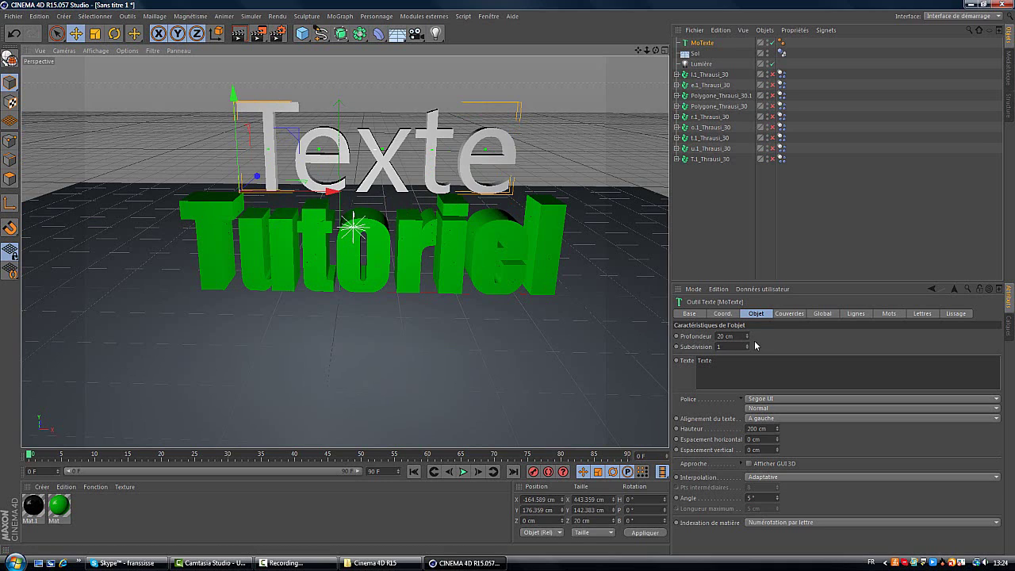
Set the new MoTexte's depth to 80 cm and its text to KyDoXs
{"action": "double_click", "coordinate": [721, 336]}
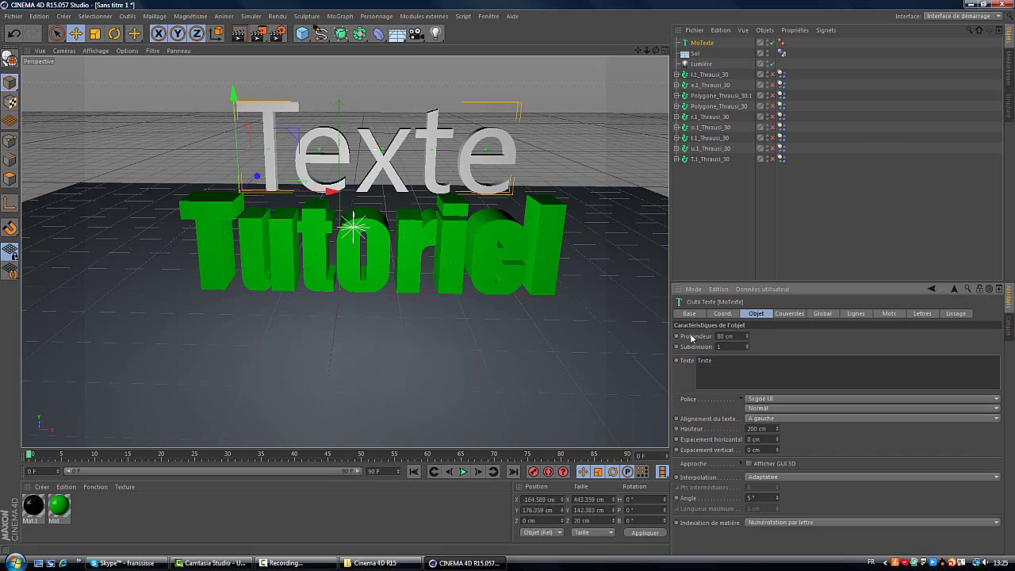
{"action": "key", "text": "Return"}
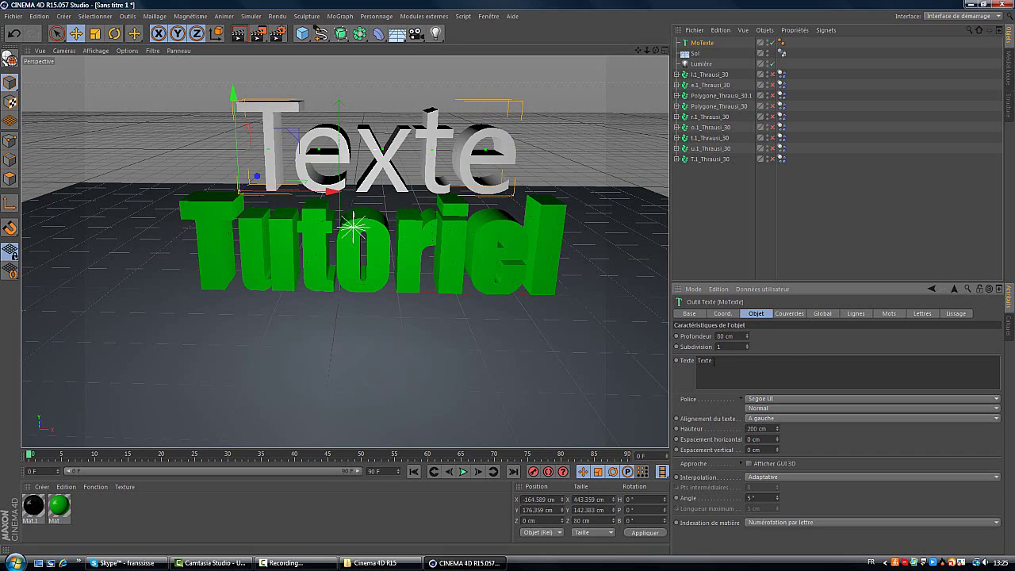
{"action": "double_click", "coordinate": [711, 361]}
{"action": "key", "text": "k"}
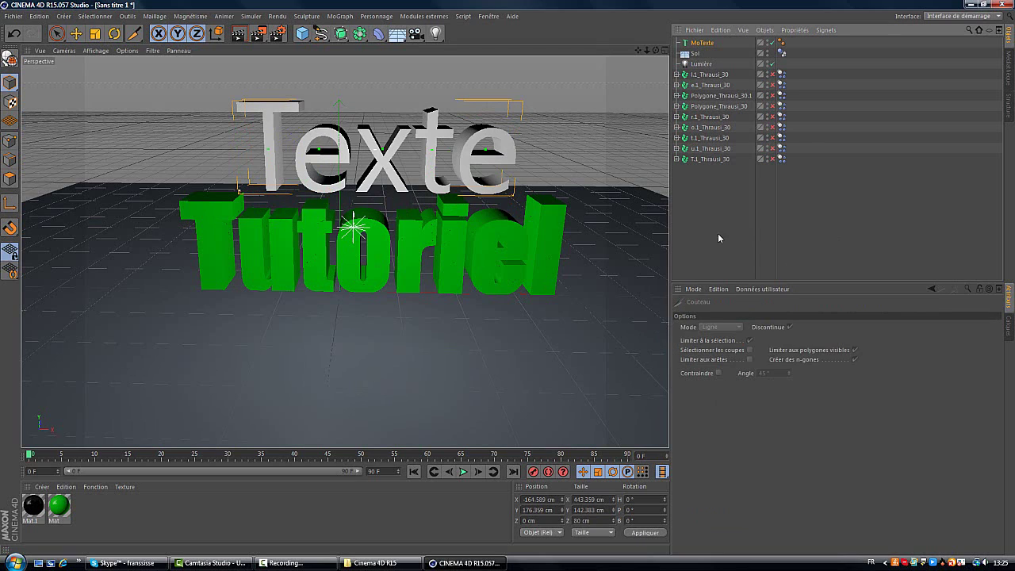
{"action": "left_click", "coordinate": [696, 42]}
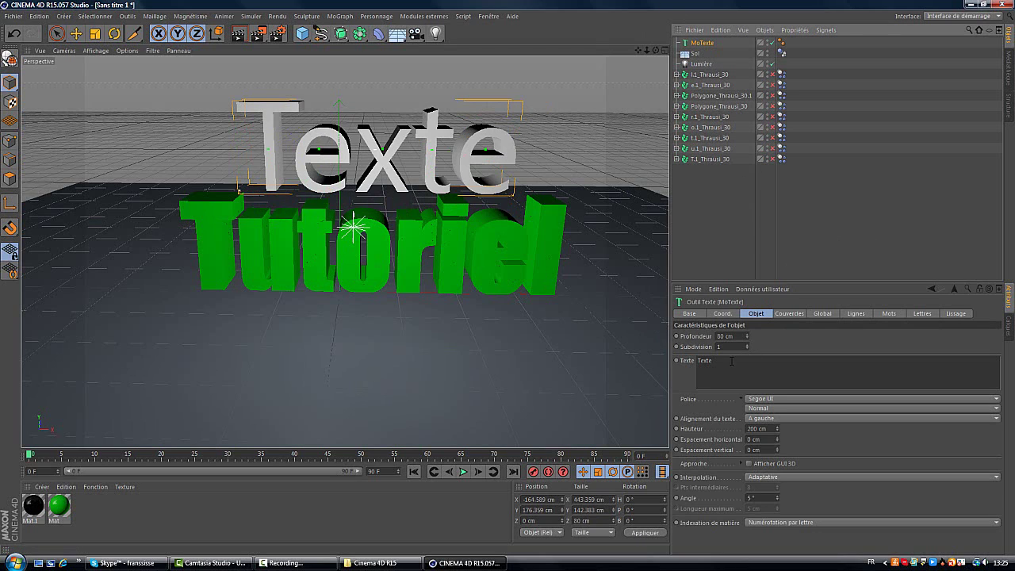
{"action": "type", "text": "K"}
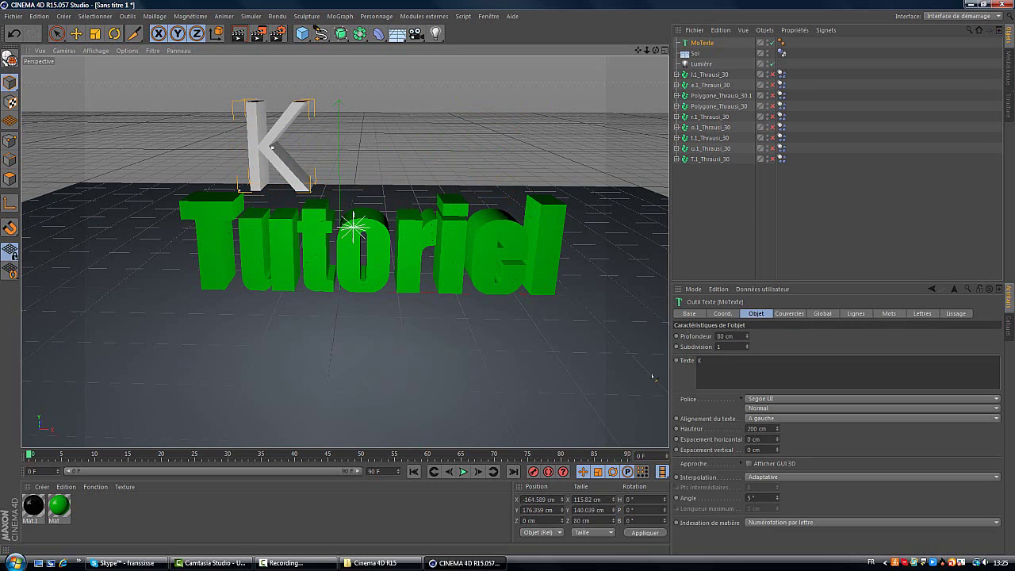
{"action": "type", "text": "y"}
{"action": "left_click", "coordinate": [708, 368]}
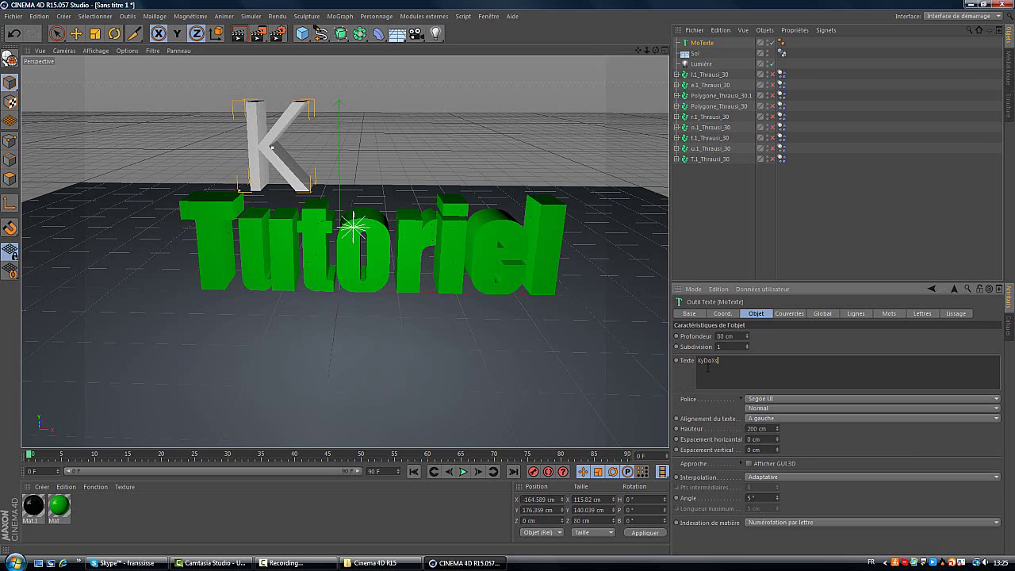
{"action": "type", "text": "yDoXs"}
Change the KyDoXs text's font to Impact
{"action": "left_click", "coordinate": [773, 401]}
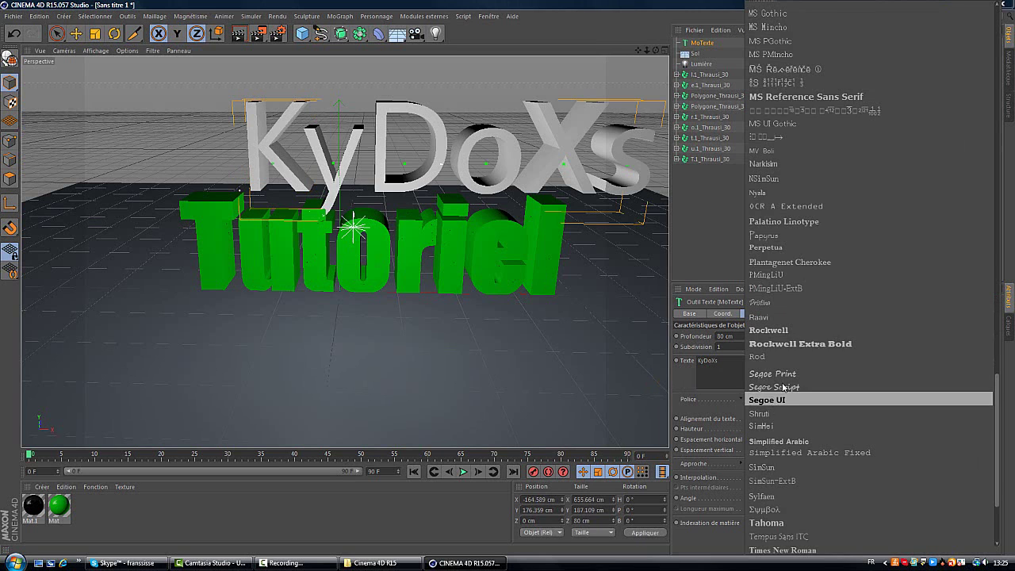
{"action": "scroll", "coordinate": [814, 255], "scroll_direction": "up", "scroll_amount": 10}
{"action": "scroll", "coordinate": [814, 254], "scroll_direction": "up", "scroll_amount": 3}
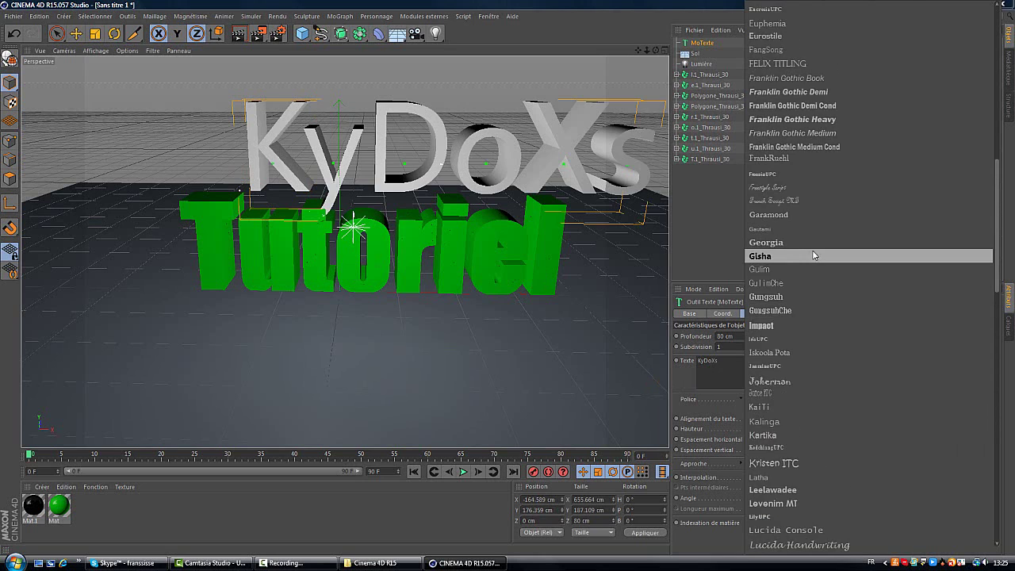
{"action": "left_click", "coordinate": [809, 327]}
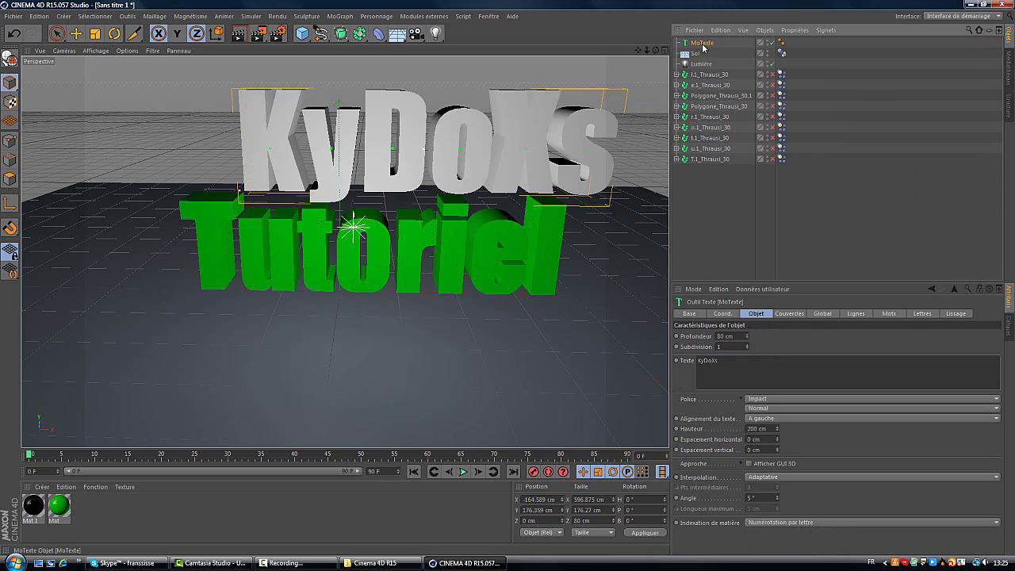
Shift the KyDoXs text along X to about -231 cm so it sits more centrally over Tutoriel
{"action": "left_click_drag", "start_coordinate": [513, 278], "coordinate": [506, 278], "text": "alt"}
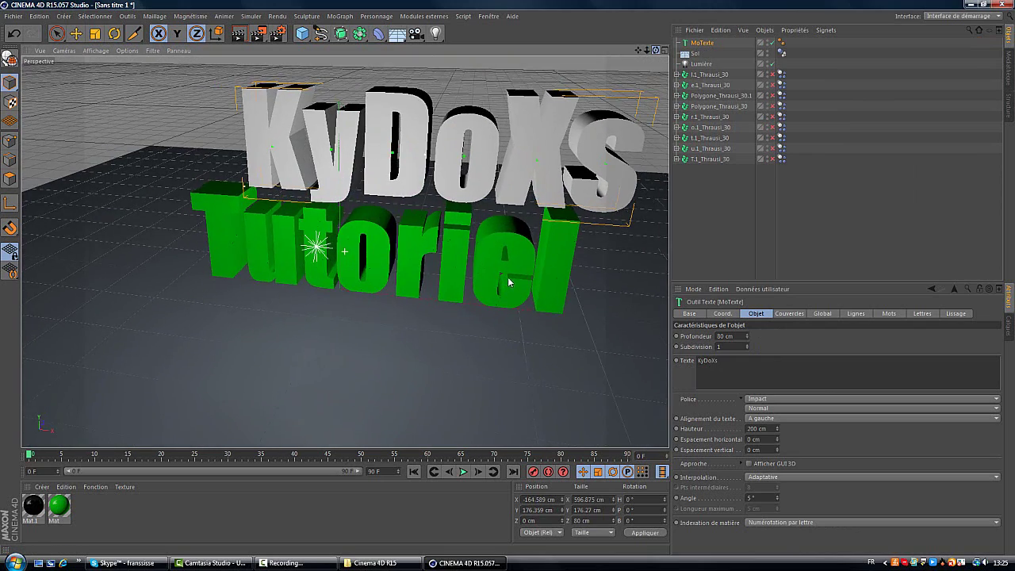
{"action": "left_click", "coordinate": [57, 34]}
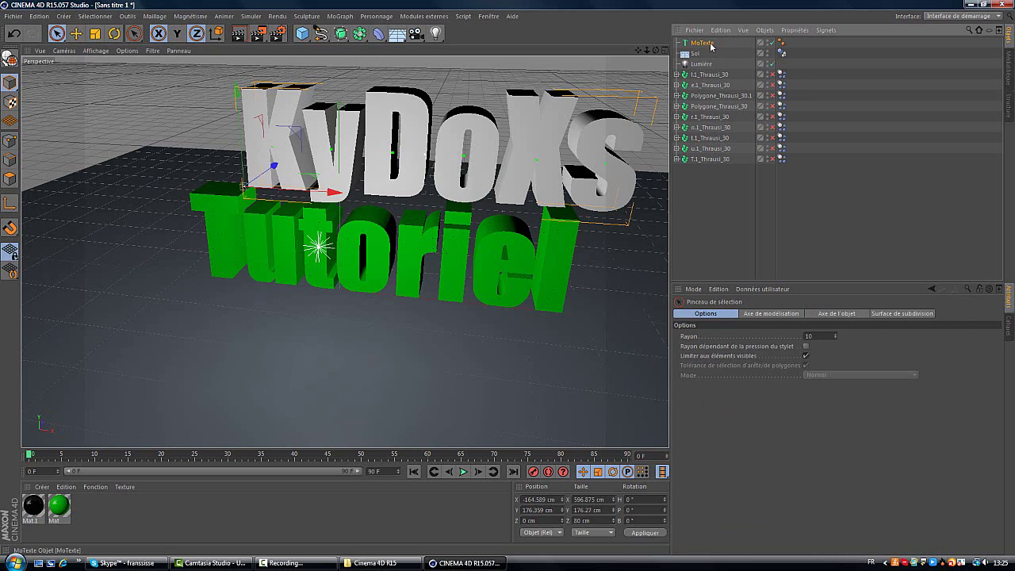
{"action": "left_click", "coordinate": [295, 188], "text": "shift"}
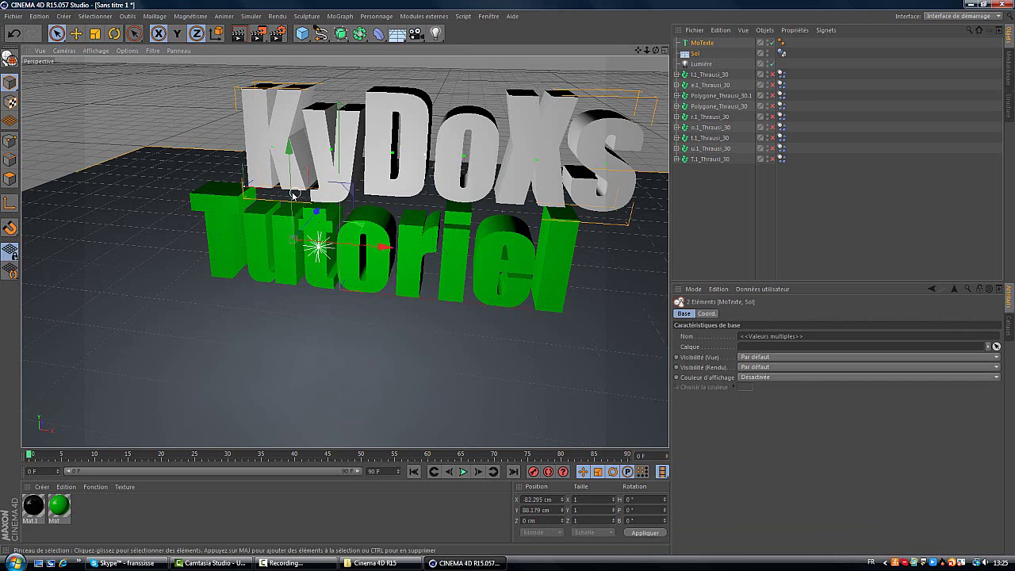
{"action": "left_click", "coordinate": [701, 43]}
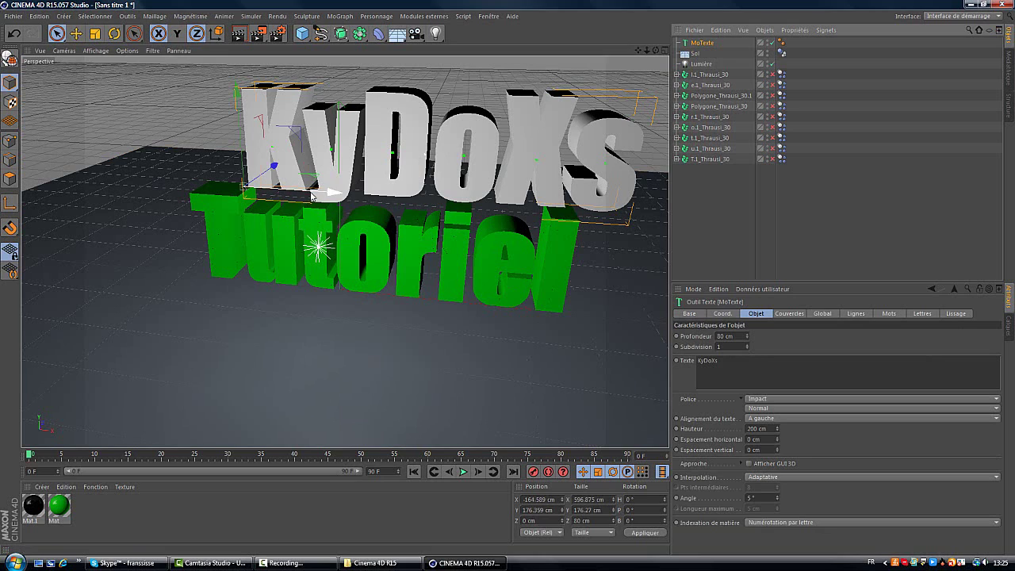
{"action": "left_click_drag", "start_coordinate": [312, 195], "coordinate": [273, 194]}
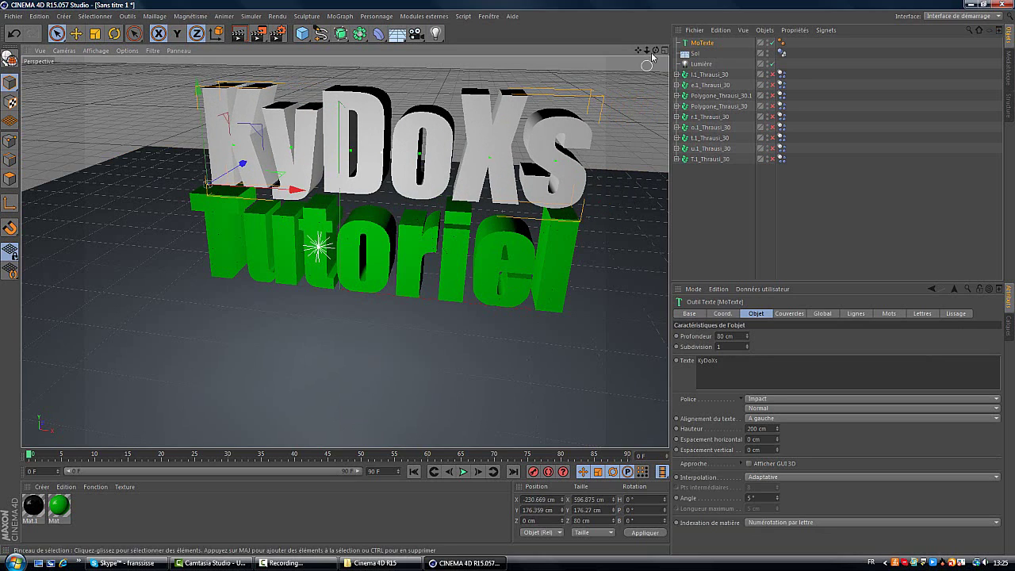
Apply the green Mat material to the KyDoXs text and the black Mat.1 material limited to selection C1
{"action": "left_click_drag", "start_coordinate": [656, 51], "coordinate": [509, 283]}
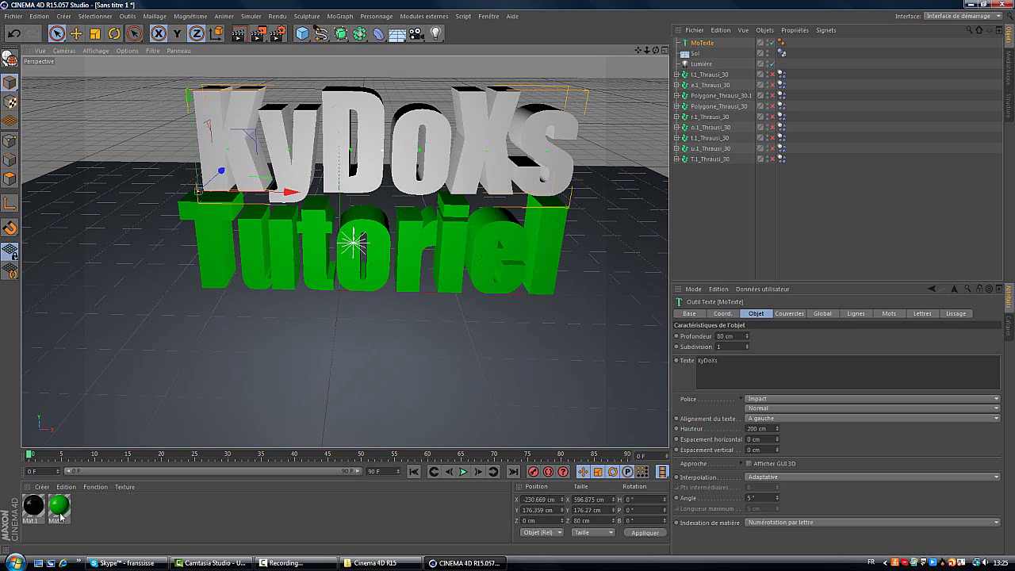
{"action": "left_click_drag", "start_coordinate": [60, 517], "coordinate": [738, 44]}
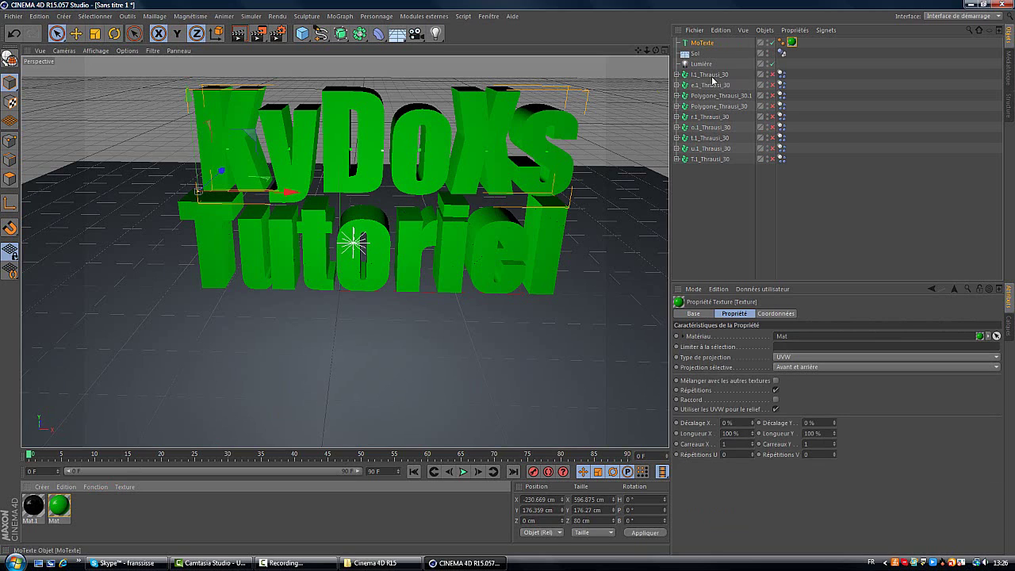
{"action": "left_click_drag", "start_coordinate": [132, 440], "coordinate": [800, 42]}
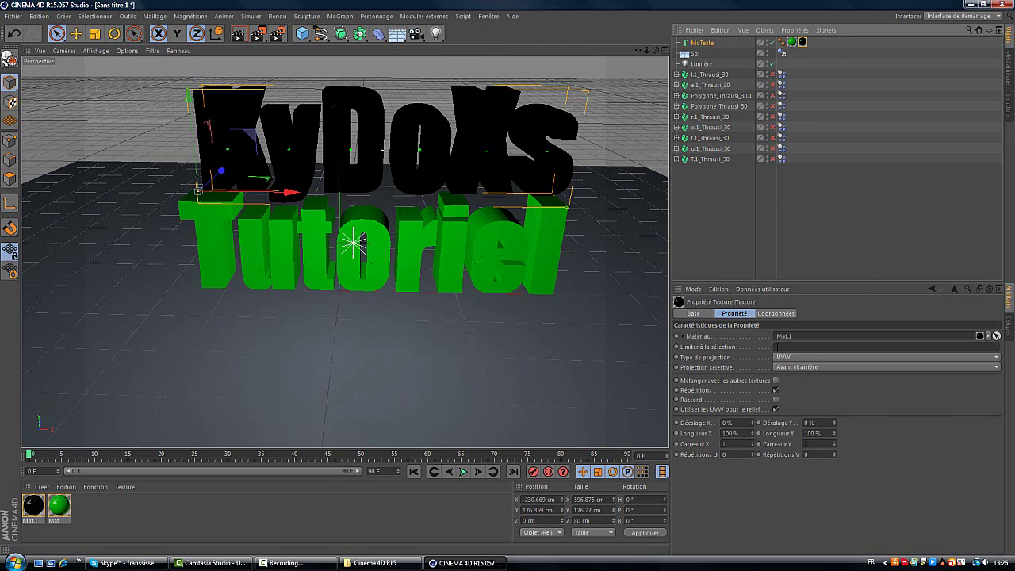
{"action": "left_click", "coordinate": [776, 347]}
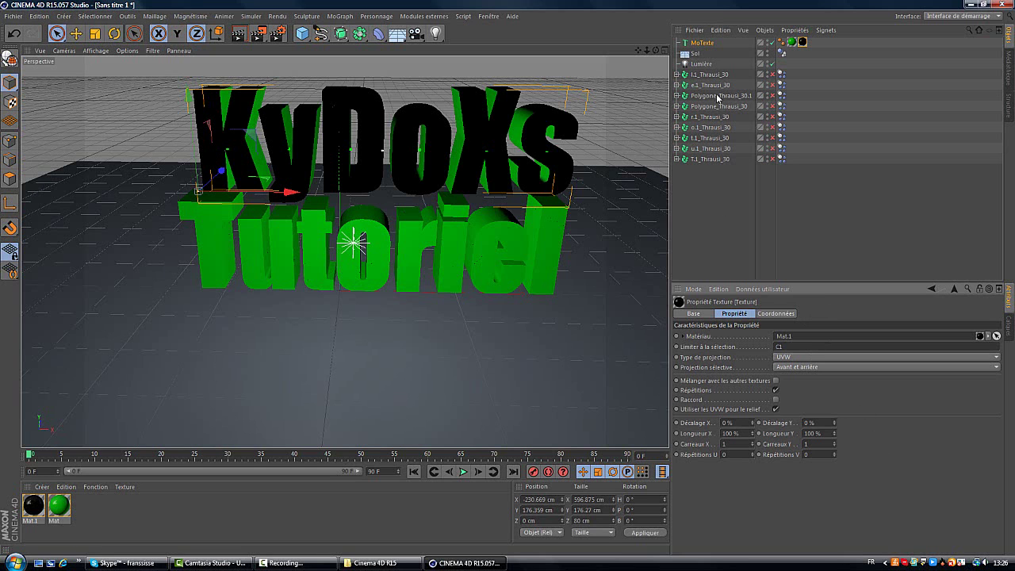
{"action": "left_click_drag", "start_coordinate": [656, 50], "coordinate": [508, 282]}
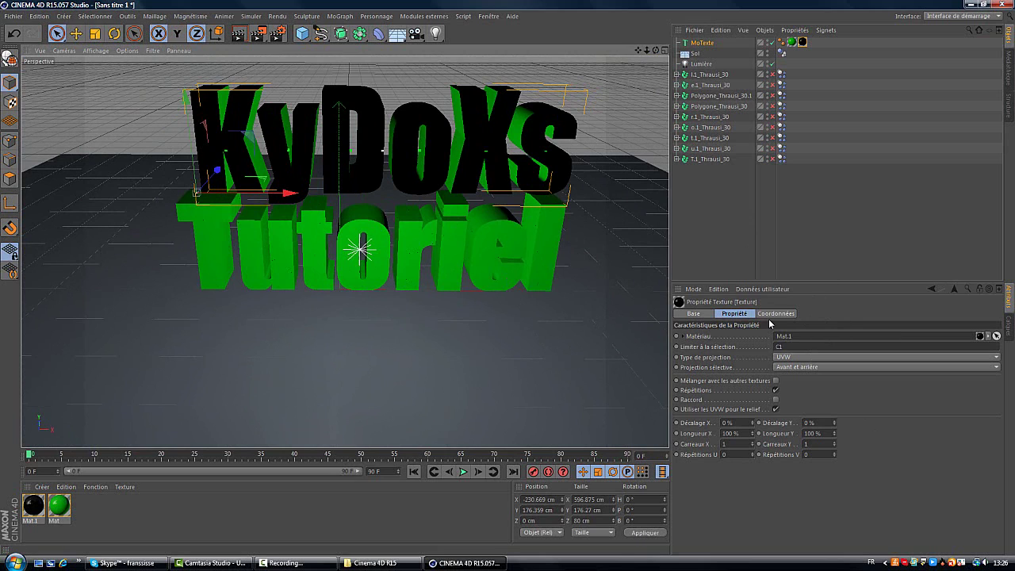
Set both the start (Début) and end (Fin) caps of the KyDoXs text to Couvercle et biseau
{"action": "left_click", "coordinate": [698, 44]}
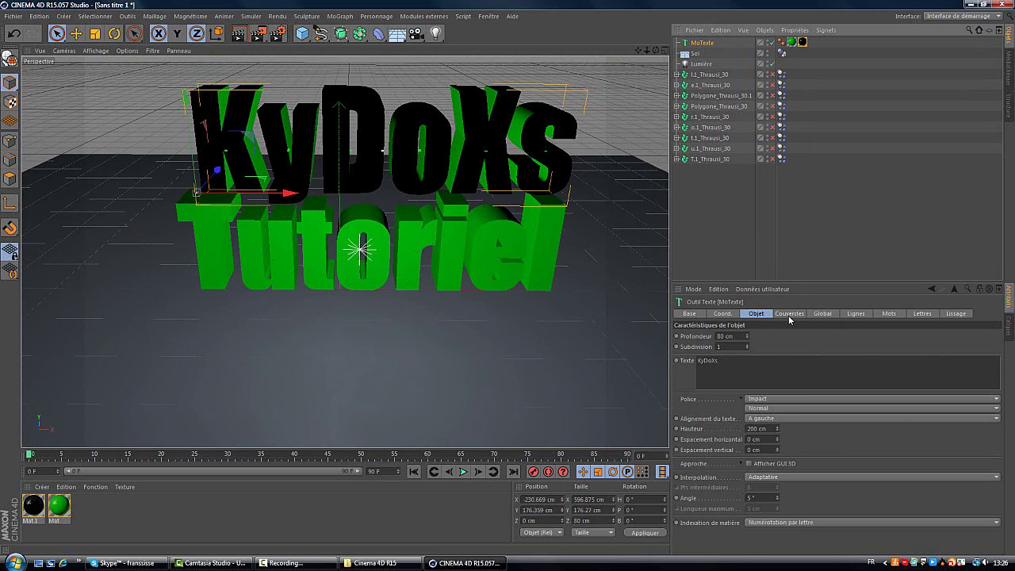
{"action": "left_click", "coordinate": [789, 314]}
{"action": "left_click", "coordinate": [792, 336]}
{"action": "left_click", "coordinate": [786, 384]}
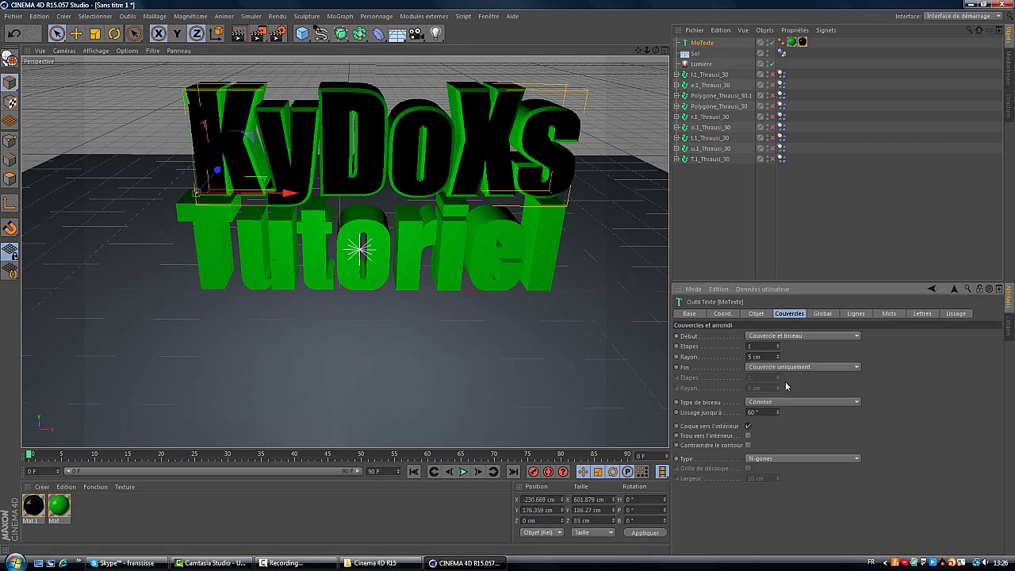
{"action": "left_click", "coordinate": [793, 368]}
{"action": "left_click", "coordinate": [782, 394]}
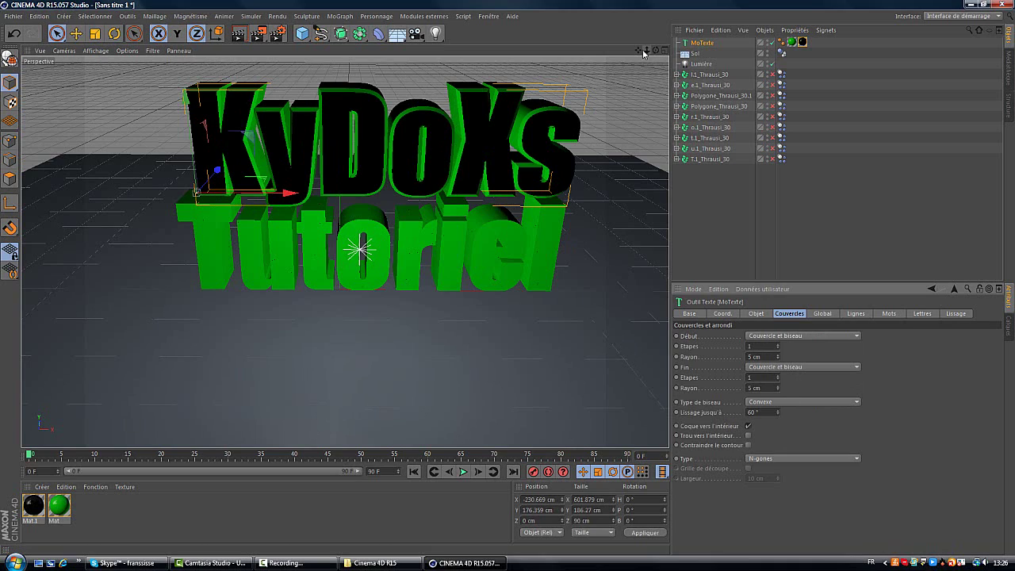
Give the start and end bevels of the KyDoXs text 10 steps and a 10 cm radius each
{"action": "left_click_drag", "start_coordinate": [655, 51], "coordinate": [511, 279]}
{"action": "left_click", "coordinate": [755, 346]}
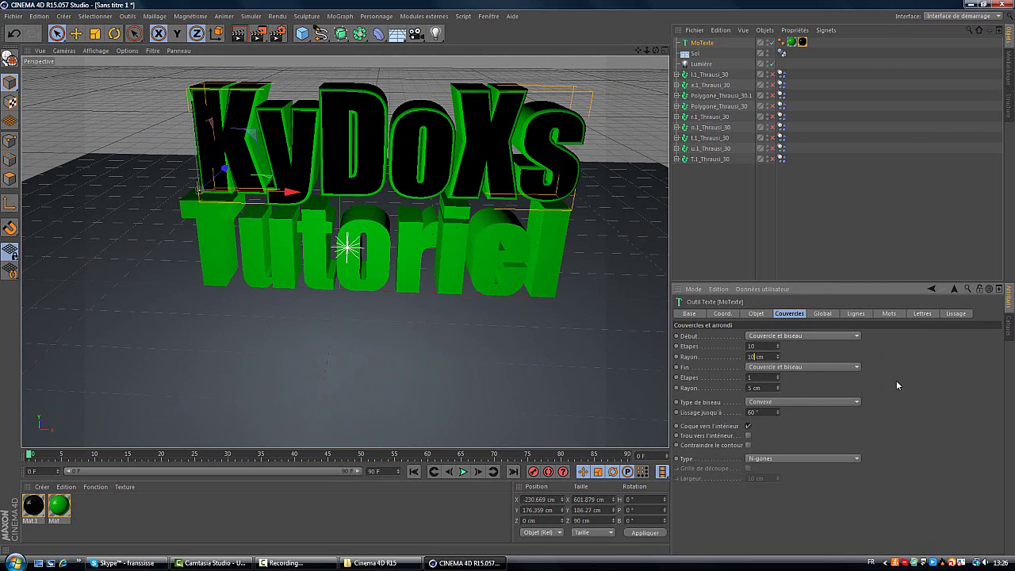
{"action": "key", "text": "Return"}
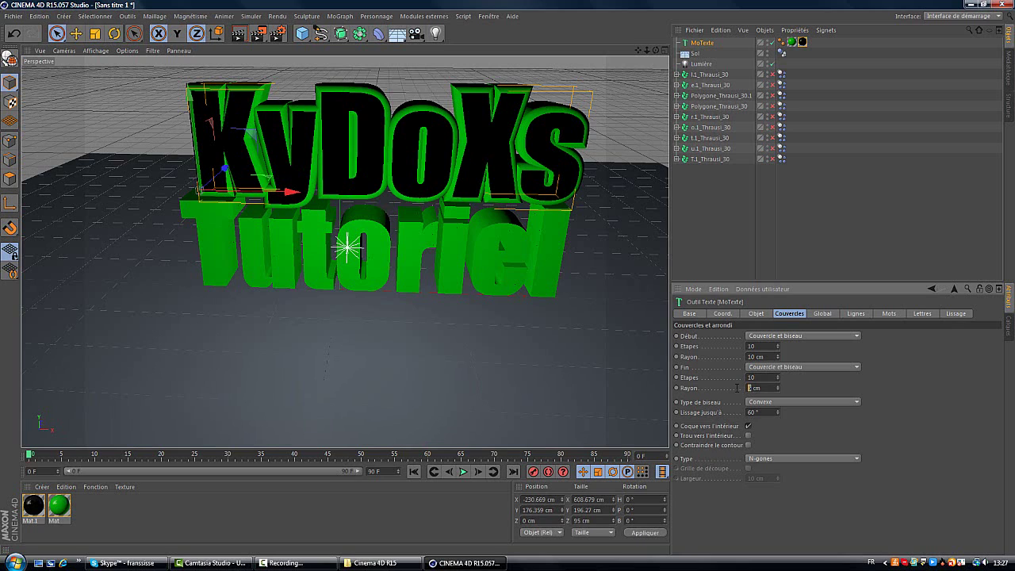
{"action": "key", "text": "0"}
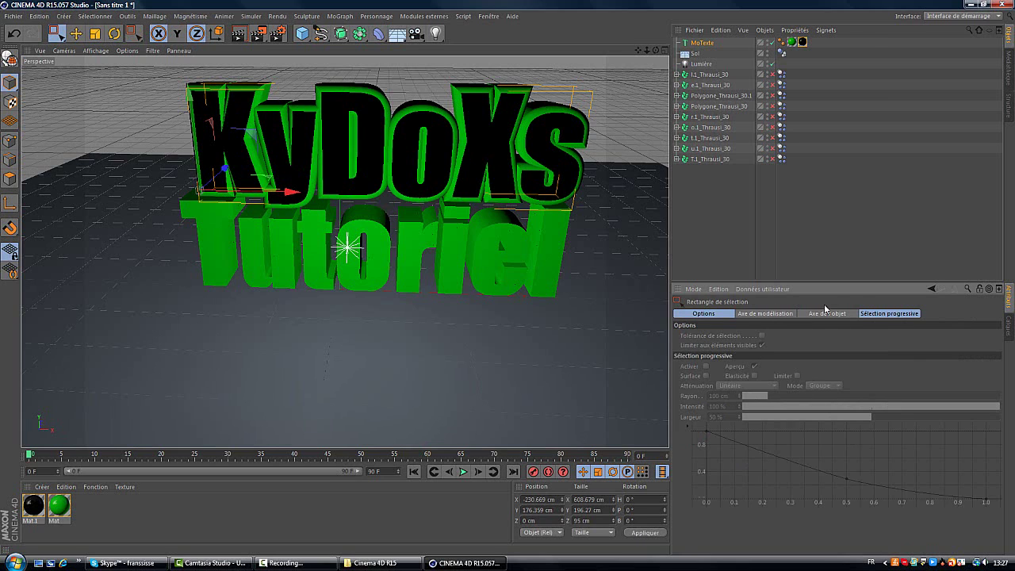
{"action": "left_click", "coordinate": [702, 43]}
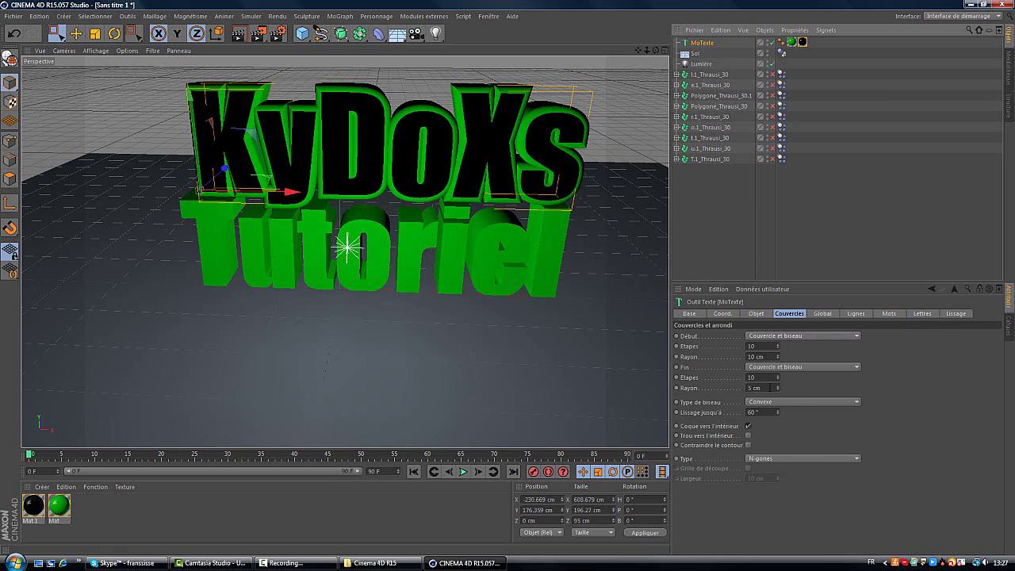
{"action": "double_click", "coordinate": [749, 388]}
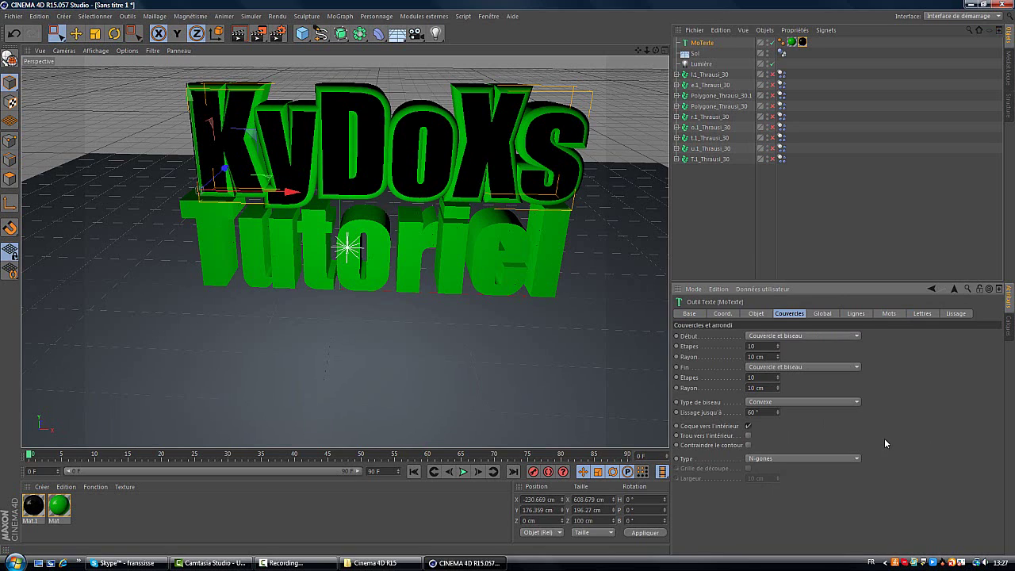
Raise the KyDoXs text along Y to about 1385 cm, high above the Tutoriel text
{"action": "left_click_drag", "start_coordinate": [657, 50], "coordinate": [509, 279]}
{"action": "scroll", "coordinate": [402, 241], "scroll_direction": "down", "scroll_amount": 2}
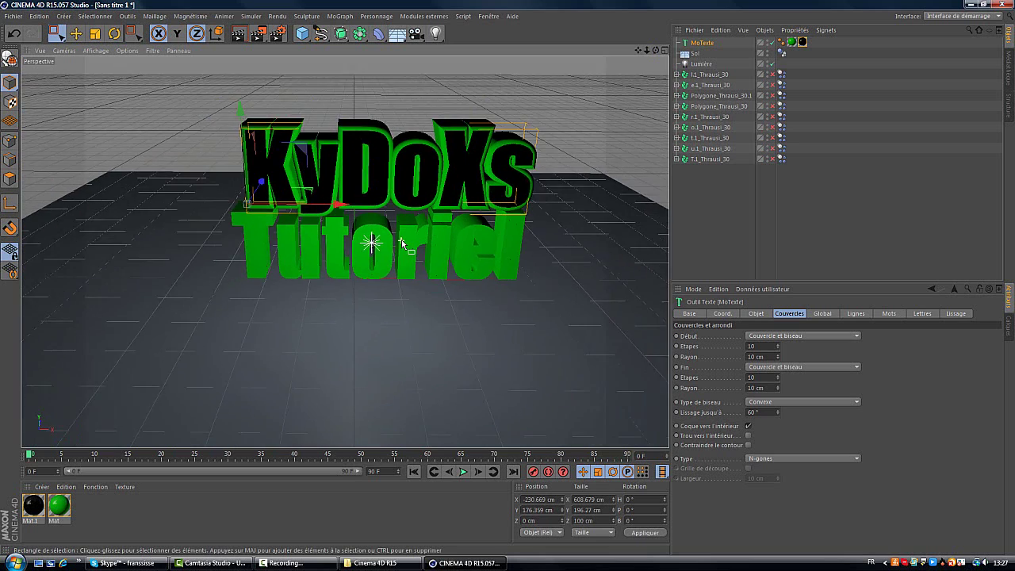
{"action": "scroll", "coordinate": [402, 243], "scroll_direction": "down", "scroll_amount": 3}
{"action": "scroll", "coordinate": [403, 243], "scroll_direction": "up", "scroll_amount": 4}
{"action": "scroll", "coordinate": [403, 243], "scroll_direction": "down", "scroll_amount": 3}
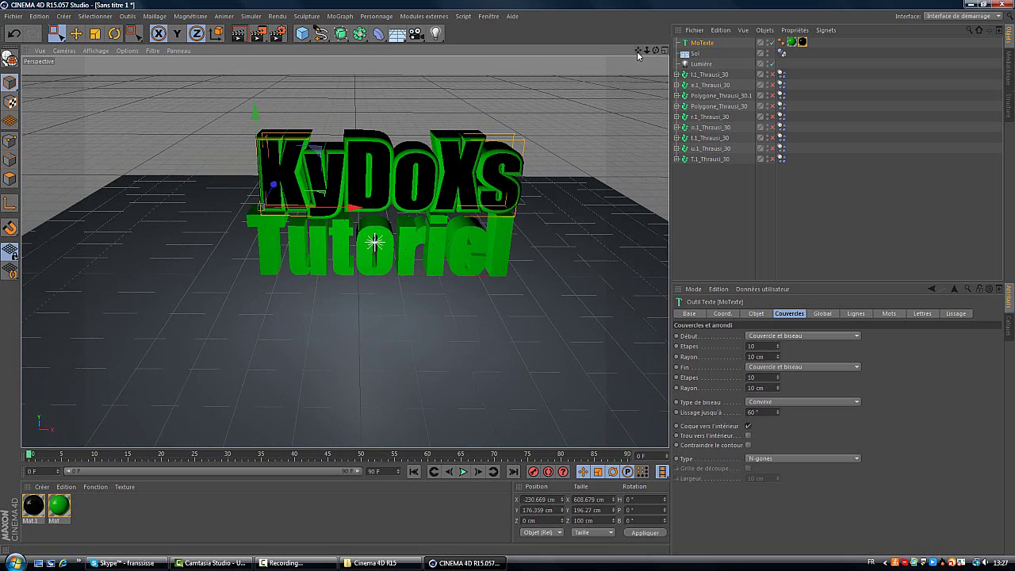
{"action": "left_click_drag", "start_coordinate": [638, 53], "coordinate": [508, 350]}
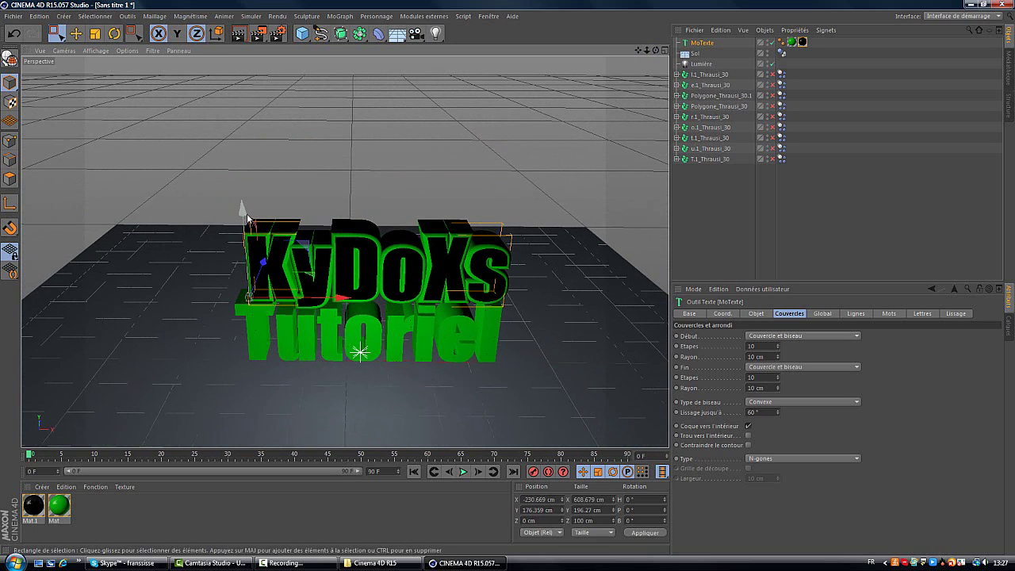
{"action": "left_click_drag", "start_coordinate": [247, 212], "coordinate": [254, 85]}
{"action": "left_click_drag", "start_coordinate": [638, 52], "coordinate": [500, 349]}
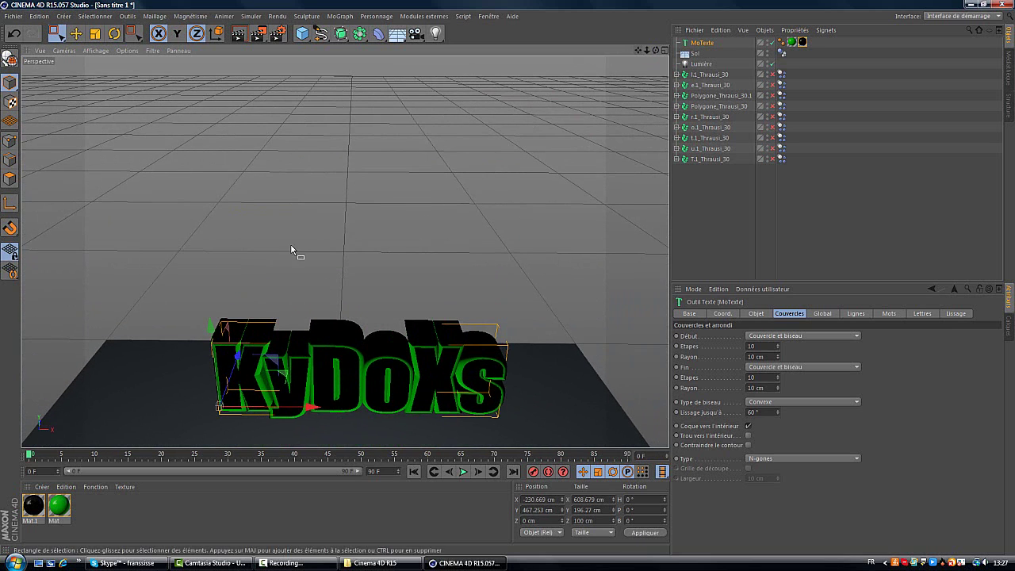
{"action": "left_click_drag", "start_coordinate": [211, 326], "coordinate": [253, 133]}
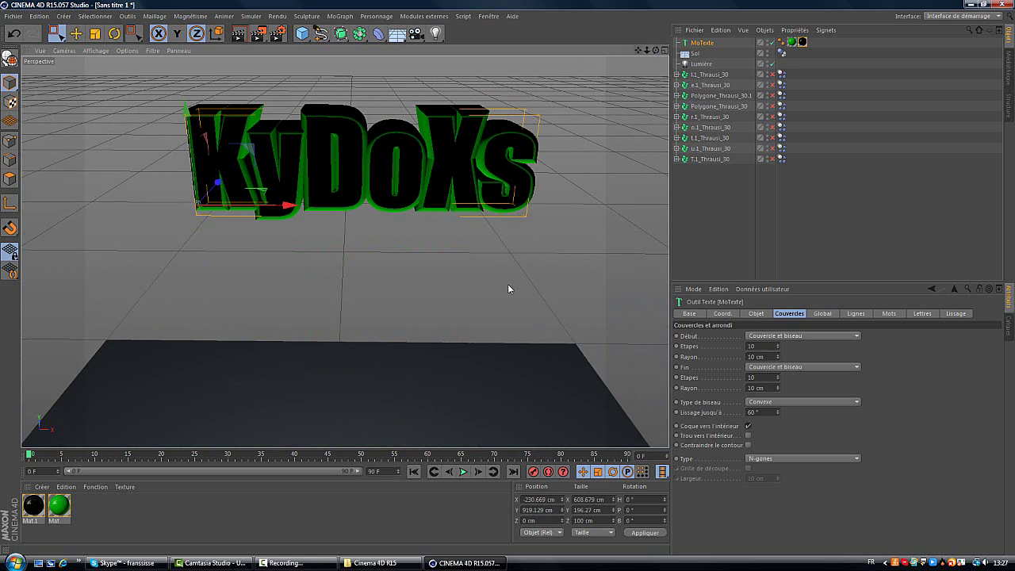
{"action": "left_click_drag", "start_coordinate": [509, 286], "coordinate": [506, 354]}
{"action": "left_click_drag", "start_coordinate": [191, 207], "coordinate": [219, 82]}
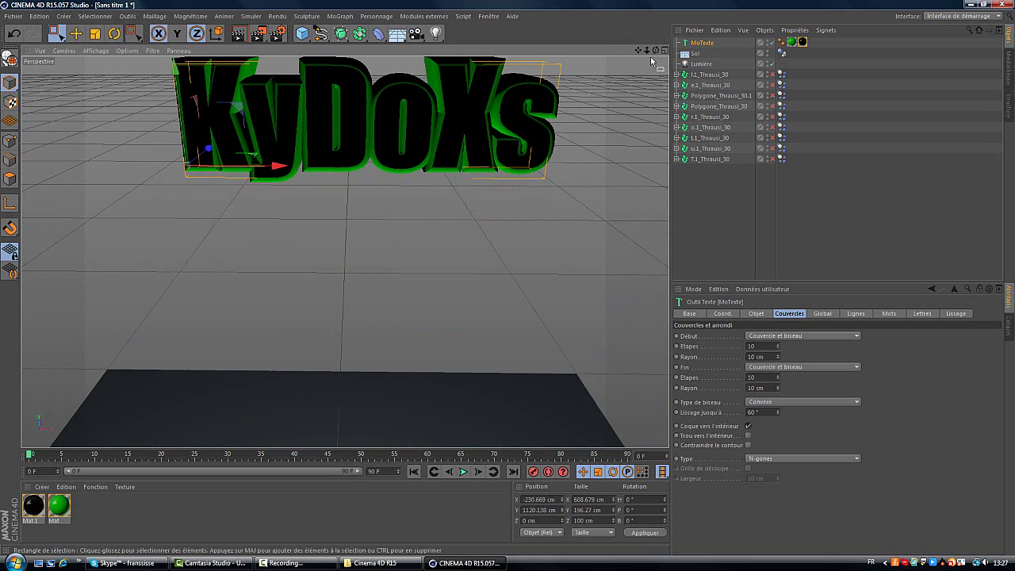
{"action": "left_click_drag", "start_coordinate": [656, 51], "coordinate": [497, 240]}
{"action": "scroll", "coordinate": [492, 245], "scroll_direction": "down", "scroll_amount": 2}
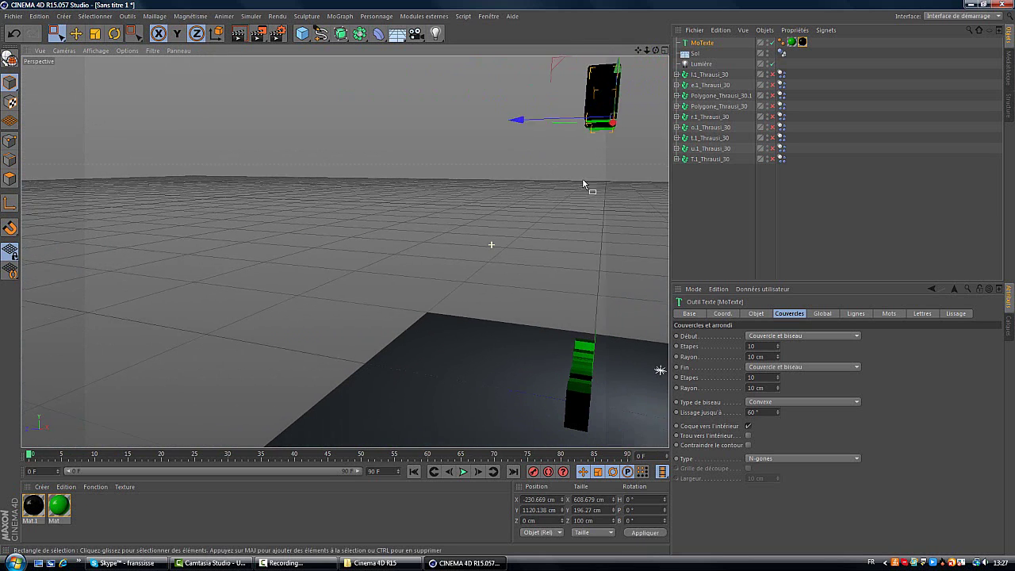
{"action": "left_click_drag", "start_coordinate": [656, 50], "coordinate": [428, 67]}
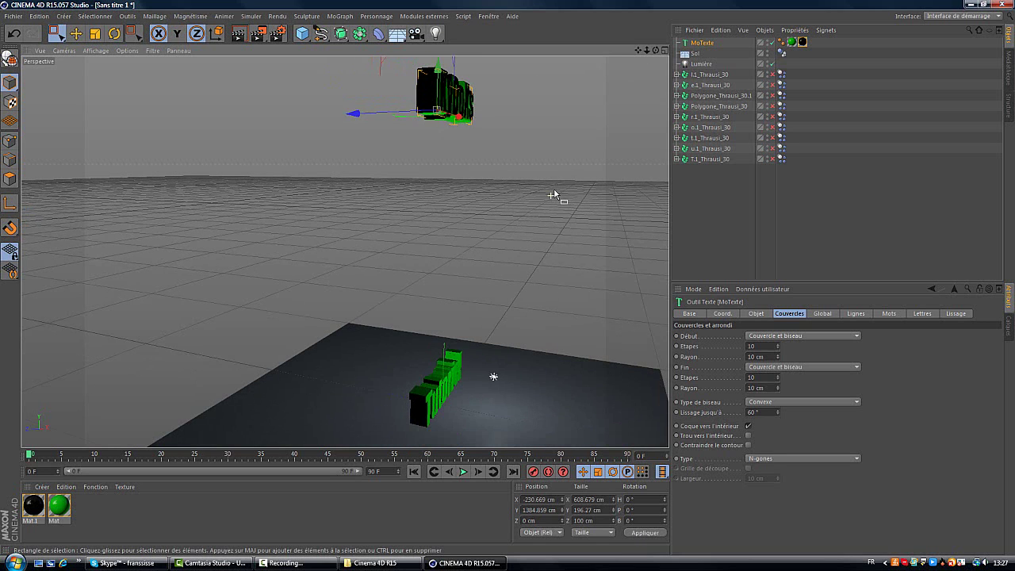
{"action": "left_click_drag", "start_coordinate": [656, 53], "coordinate": [505, 278]}
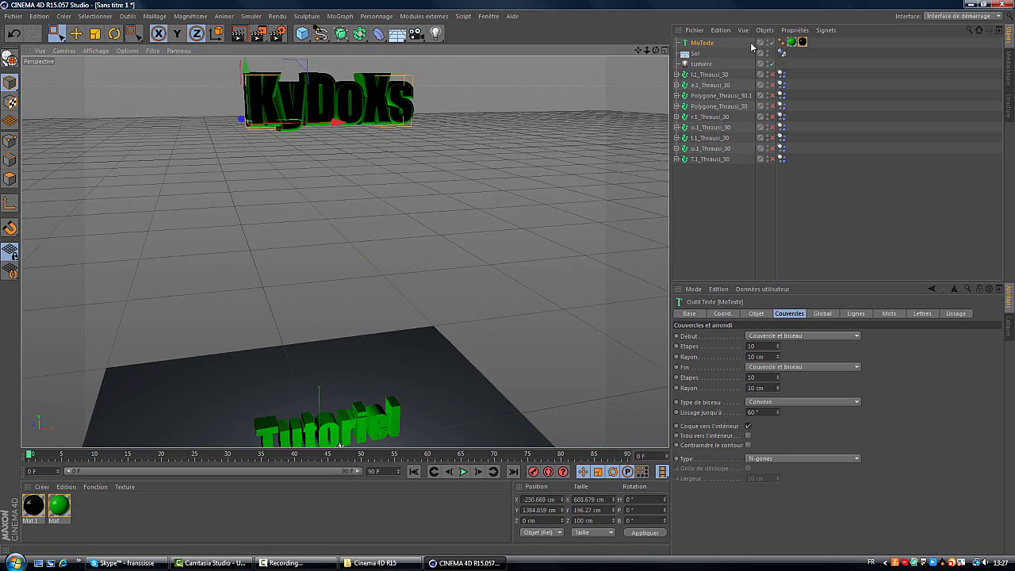
Give the KyDoXs text (MoTexte) a rigid body simulation tag (Corps rigide)
{"action": "right_click", "coordinate": [709, 46]}
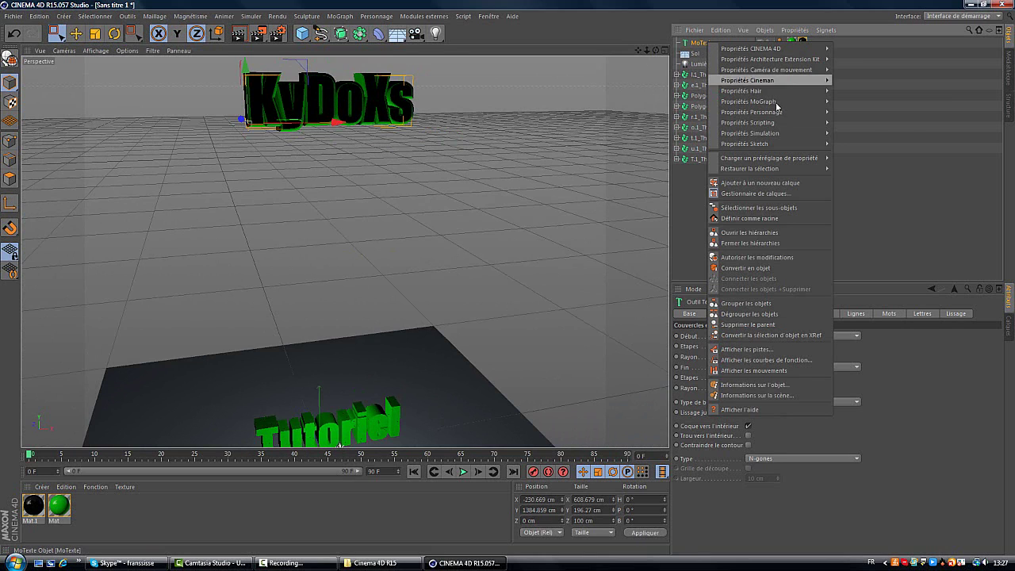
{"action": "mouse_move", "coordinate": [776, 135]}
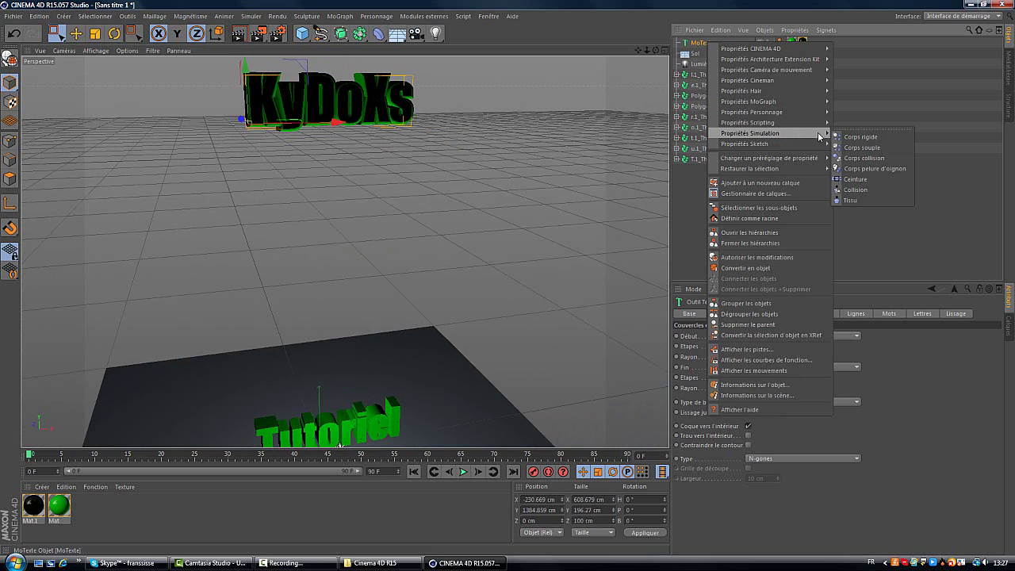
{"action": "left_click", "coordinate": [850, 139]}
{"action": "left_click", "coordinate": [850, 219]}
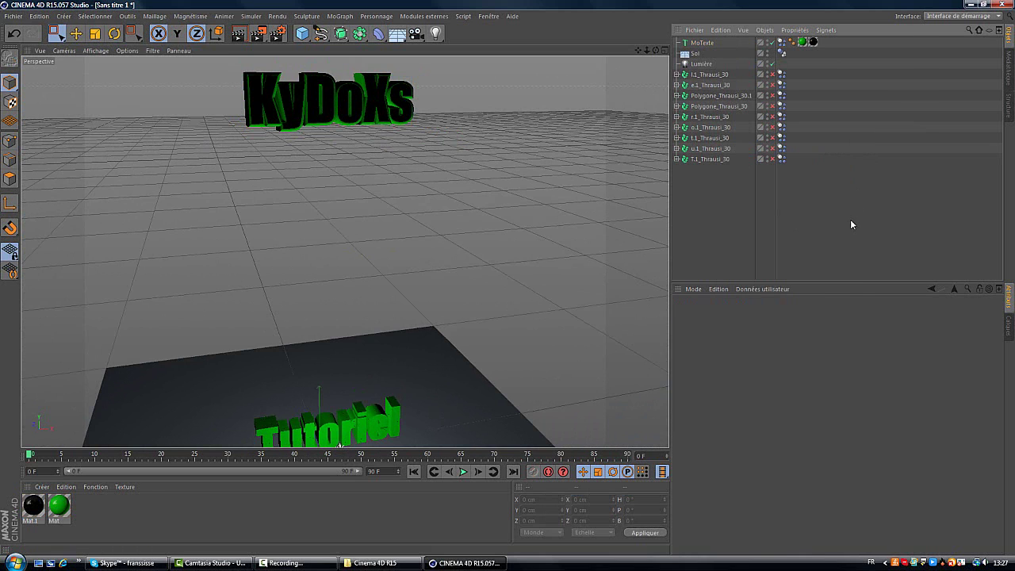
Frame the Tutoriel text closely, play the simulation to check the collision, and return to frame 0
{"action": "left_click_drag", "start_coordinate": [655, 50], "coordinate": [509, 278]}
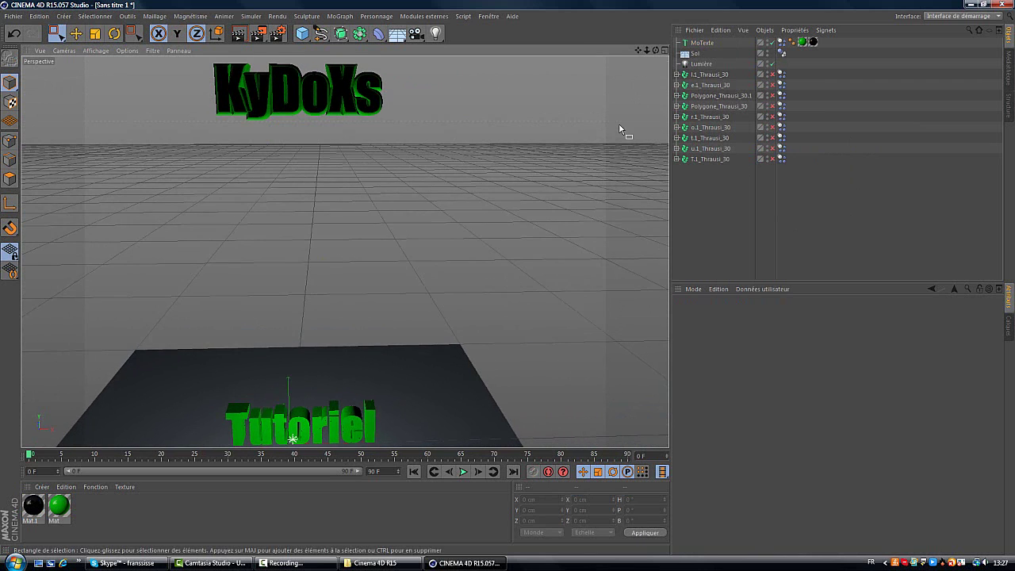
{"action": "scroll", "coordinate": [636, 81], "scroll_direction": "up", "scroll_amount": 3}
{"action": "left_click_drag", "start_coordinate": [638, 50], "coordinate": [481, 338]}
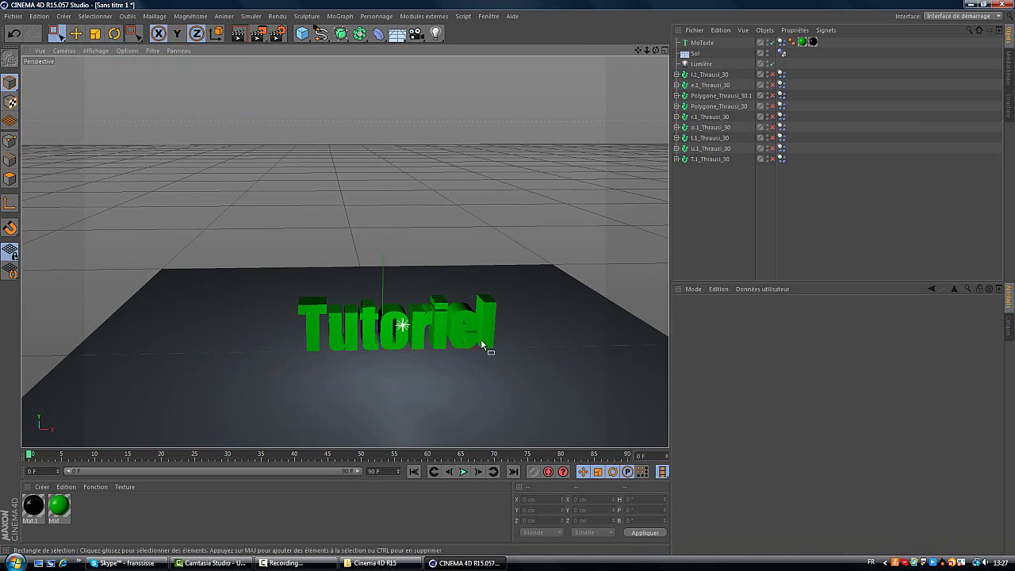
{"action": "scroll", "coordinate": [481, 339], "scroll_direction": "up", "scroll_amount": 3}
{"action": "left_click_drag", "start_coordinate": [639, 50], "coordinate": [510, 273]}
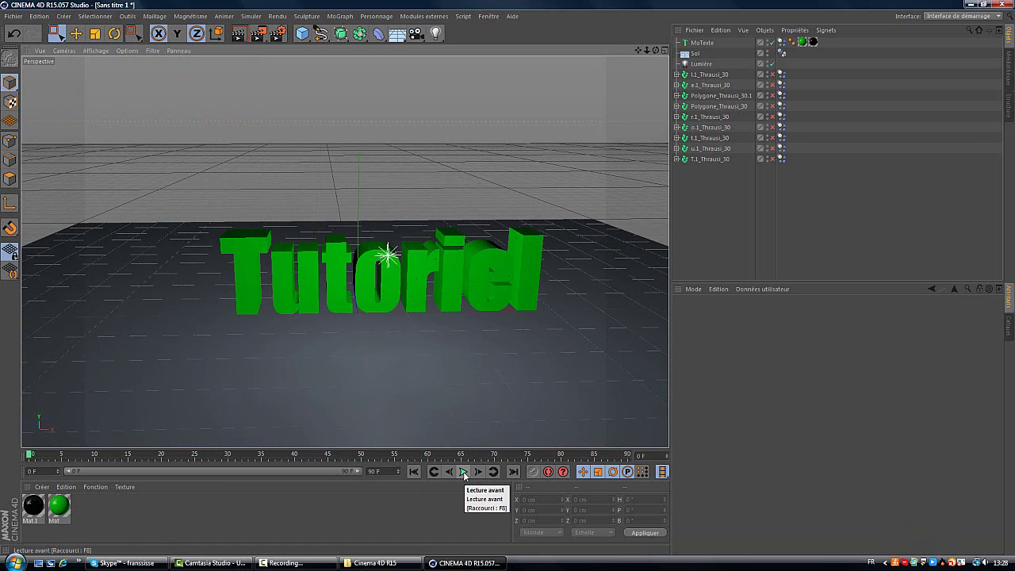
{"action": "left_click", "coordinate": [464, 472]}
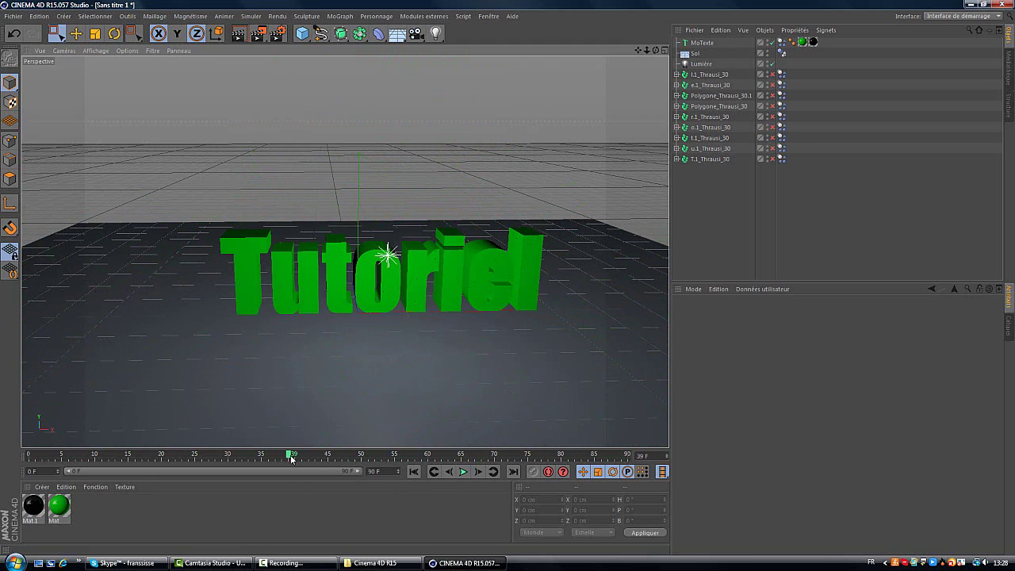
{"action": "left_click_drag", "start_coordinate": [291, 459], "coordinate": [263, 459]}
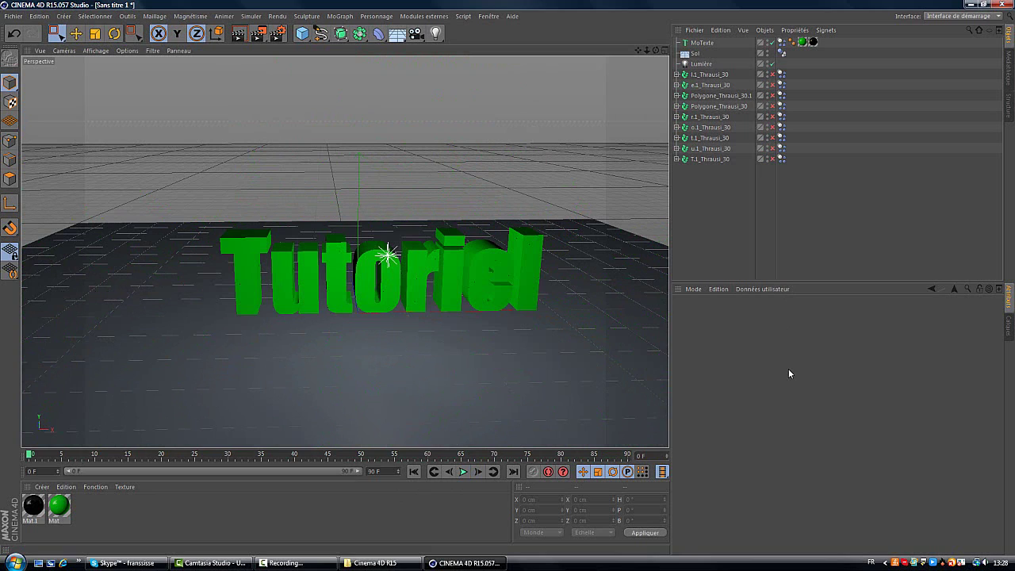
Add a camera from the current view and adjust its angle to face the Tutoriel text frontally
{"action": "left_click", "coordinate": [416, 34]}
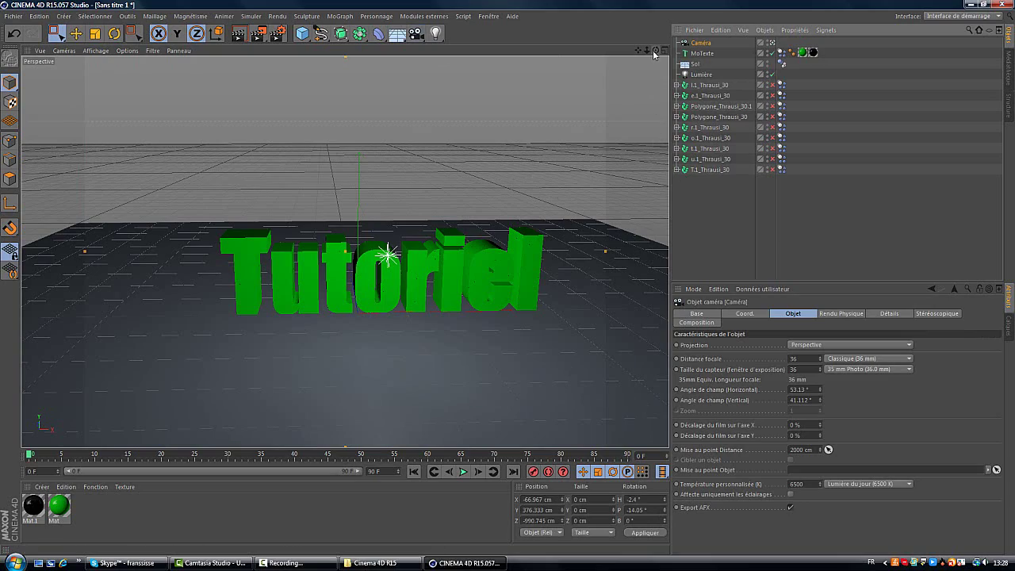
{"action": "mouse_move", "coordinate": [655, 51]}
{"action": "left_mouse_down"}
{"action": "mouse_move", "coordinate": [508, 281]}
{"action": "mouse_move", "coordinate": [649, 55]}
{"action": "left_mouse_up"}
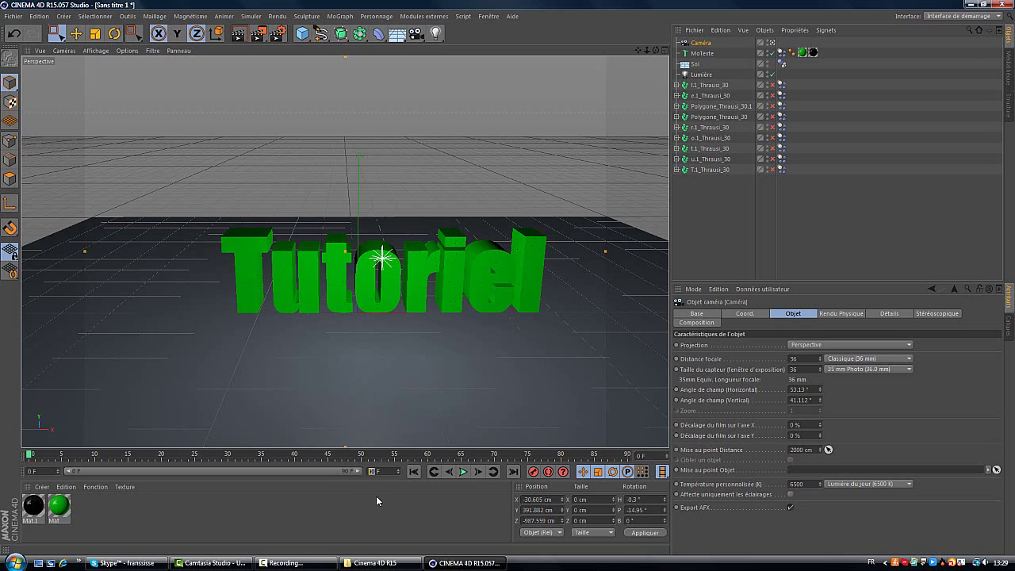
Extend the animation to 150 frames and stretch the timeline's visible range to frame 150
{"action": "type", "text": "150"}
{"action": "key", "text": "Return"}
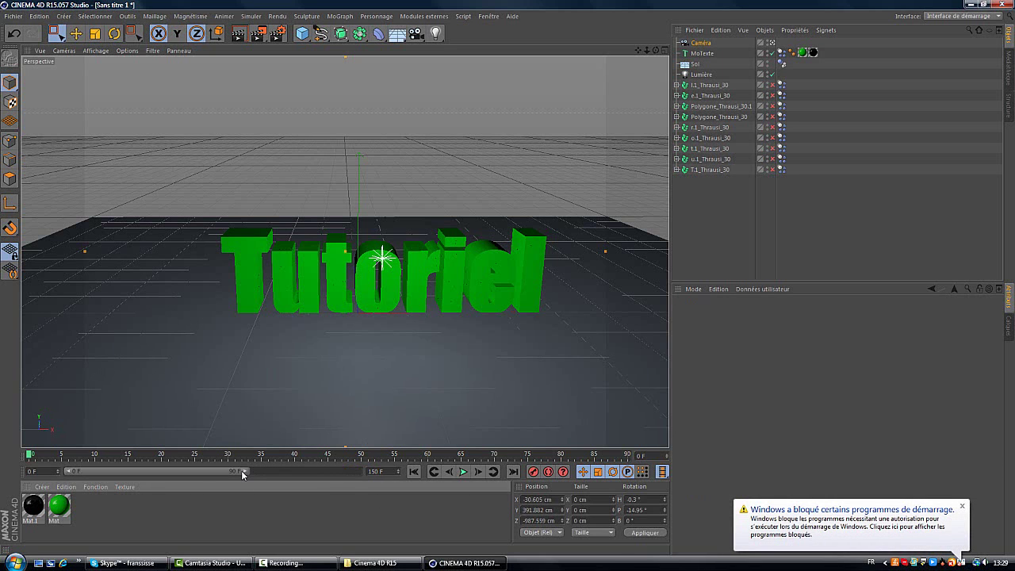
{"action": "left_click_drag", "start_coordinate": [242, 474], "coordinate": [411, 482]}
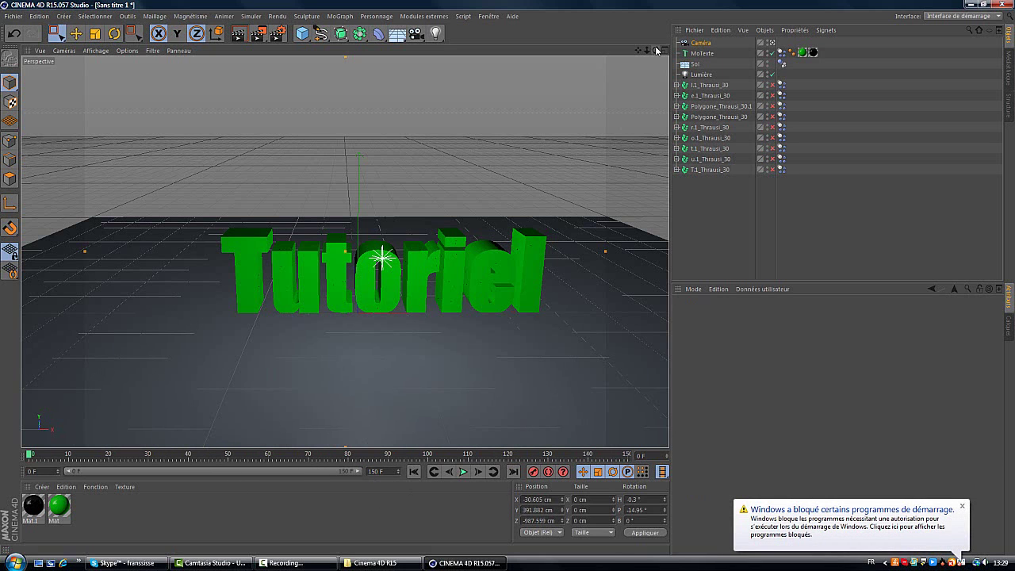
Orbit the camera around Tutoriel to a heading of about 42° and pitch of about -20°, and record its keyframe at frame 0
{"action": "left_click_drag", "start_coordinate": [509, 281], "coordinate": [508, 281], "text": "alt"}
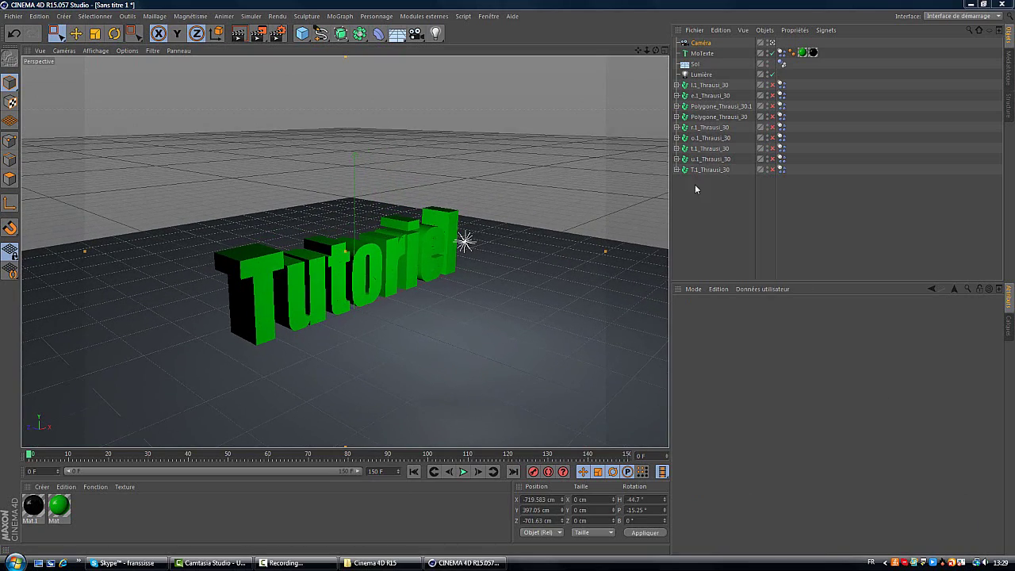
{"action": "left_click_drag", "start_coordinate": [507, 281], "coordinate": [505, 282], "text": "alt"}
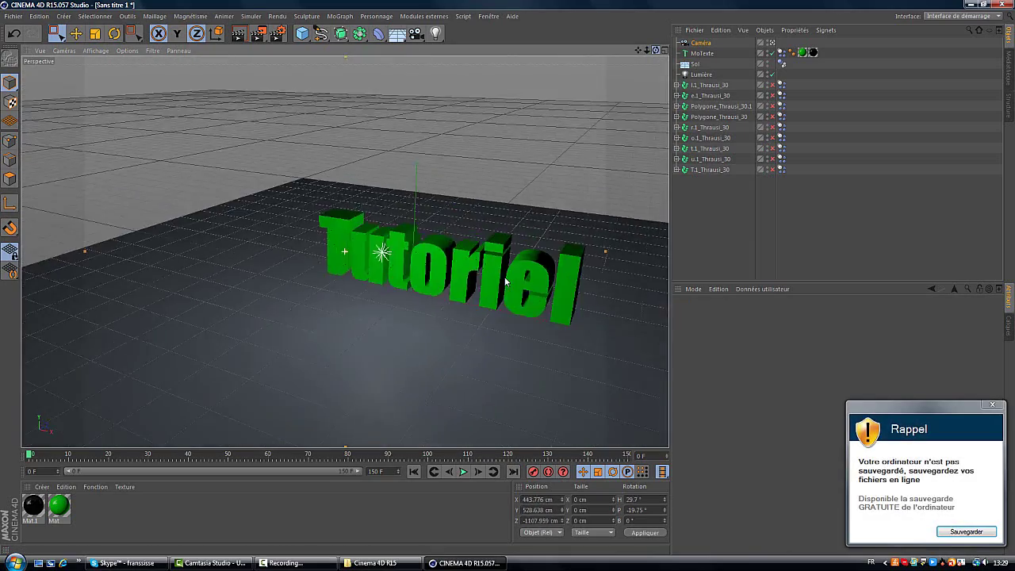
{"action": "left_click_drag", "start_coordinate": [637, 51], "coordinate": [506, 281]}
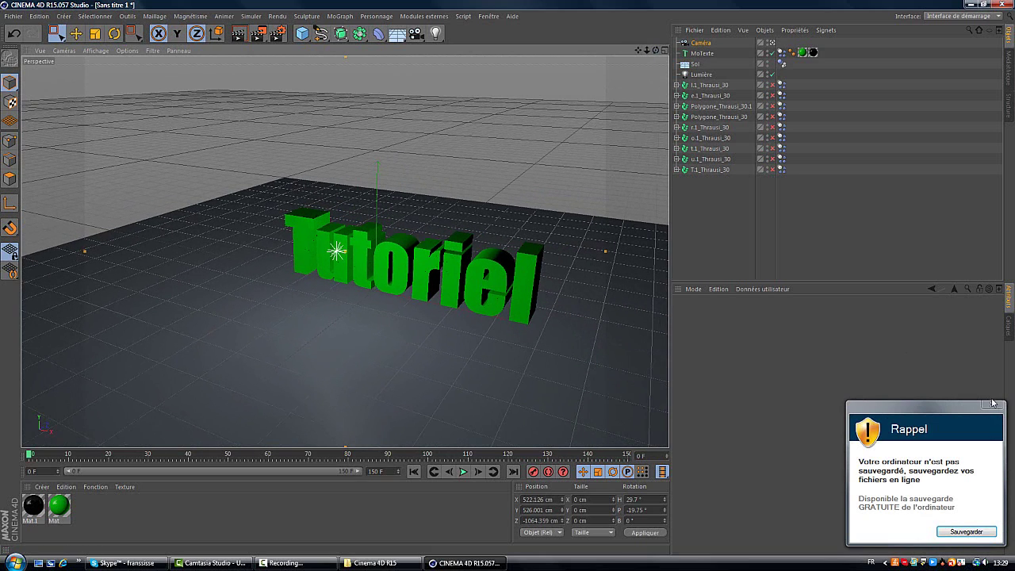
{"action": "left_click", "coordinate": [993, 404]}
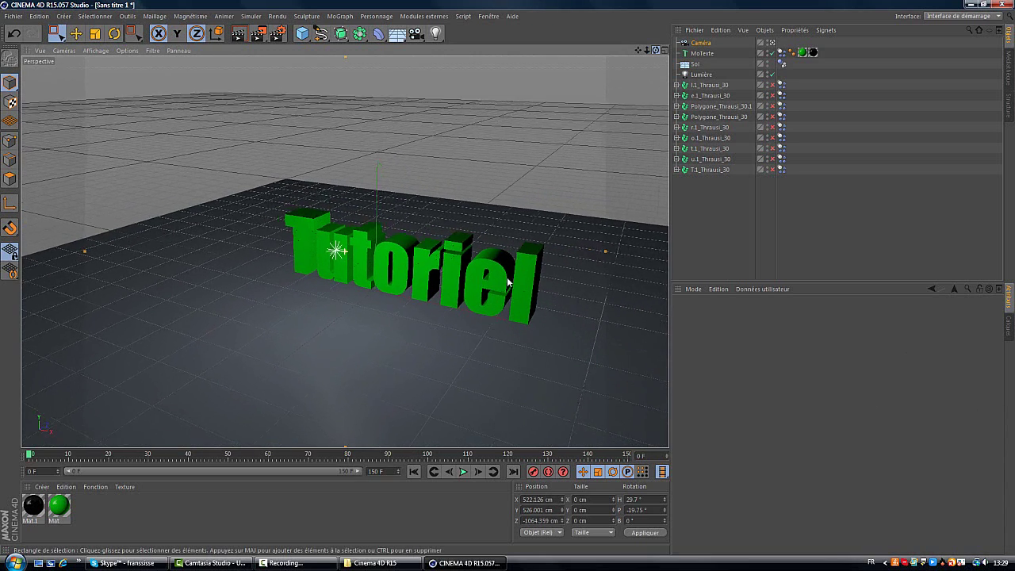
{"action": "left_click_drag", "start_coordinate": [508, 281], "coordinate": [523, 282], "text": "alt"}
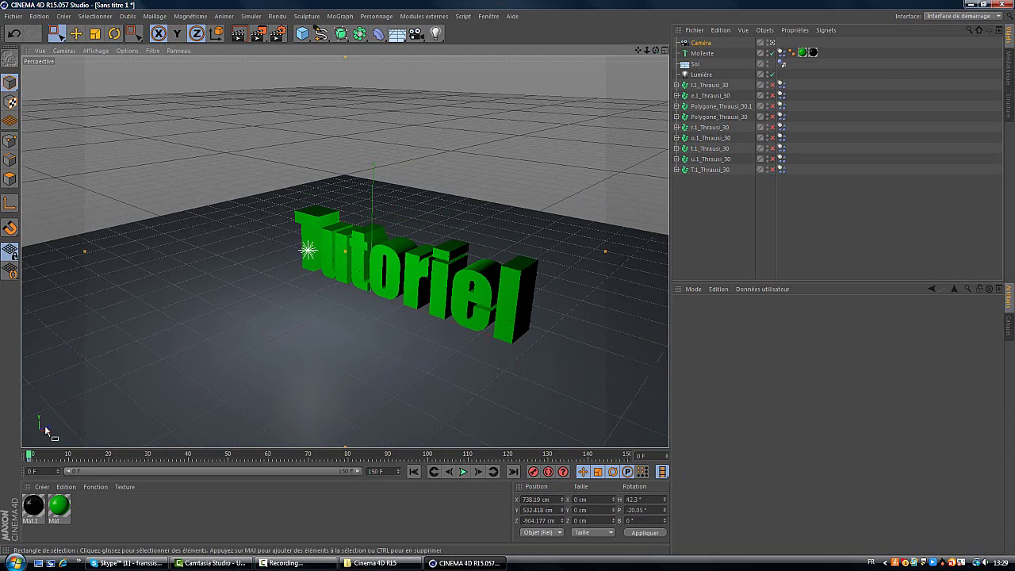
At frame 70, orbit the camera to the other side of Tutoriel, heading about -41°, and record a keyframe
{"action": "left_click_drag", "start_coordinate": [28, 457], "coordinate": [92, 462]}
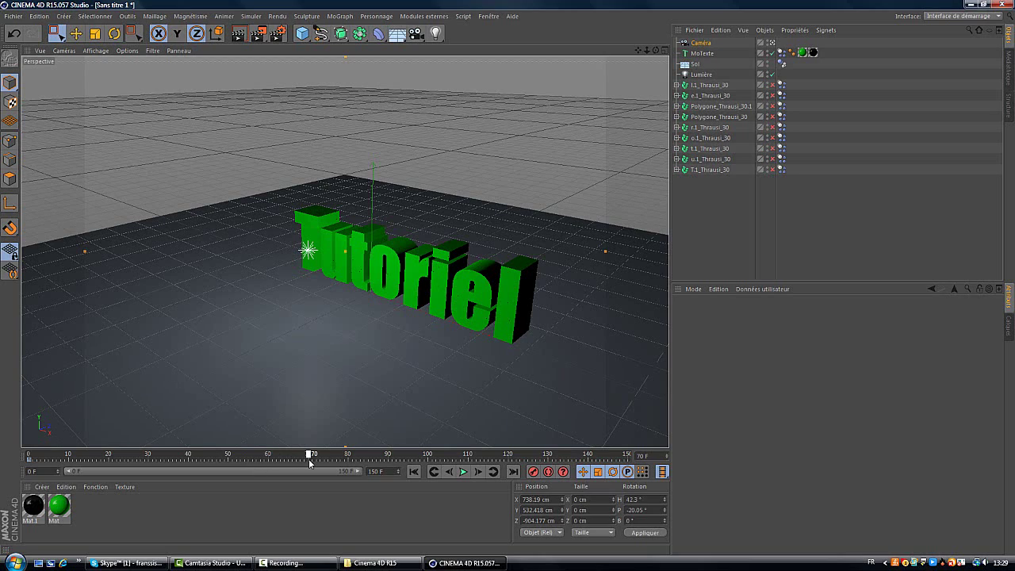
{"action": "left_click_drag", "start_coordinate": [521, 288], "coordinate": [508, 281], "text": "alt"}
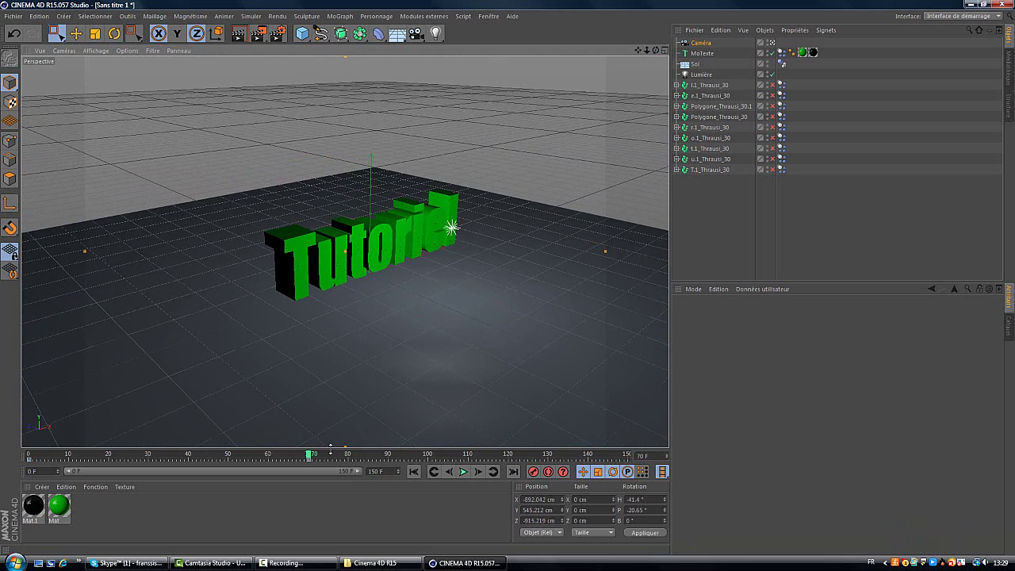
At frame 140, place the camera closer above Tutoriel with heading about -16.5° and pitch about -56°, and record a keyframe
{"action": "left_click_drag", "start_coordinate": [309, 455], "coordinate": [321, 457]}
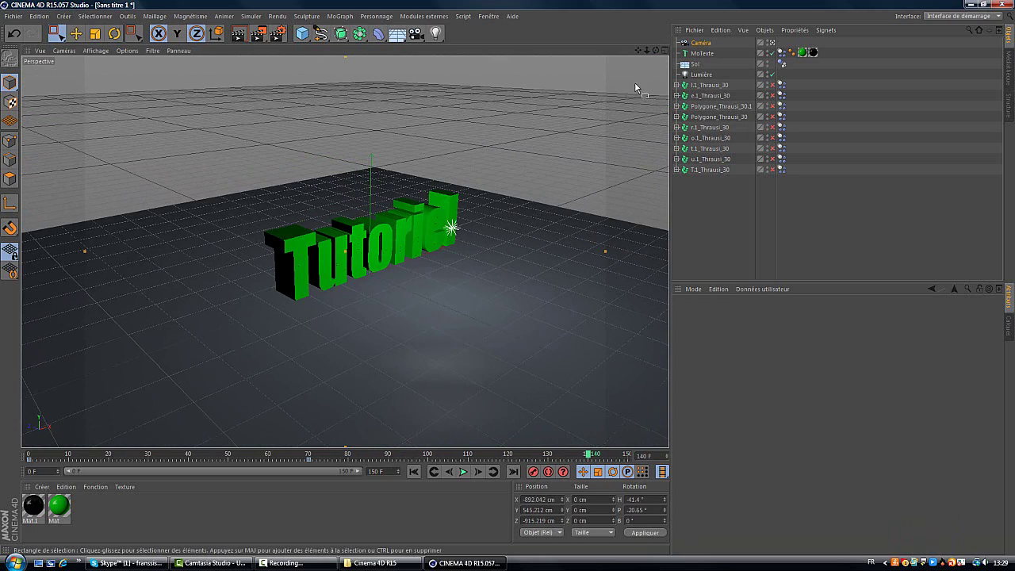
{"action": "left_click_drag", "start_coordinate": [657, 50], "coordinate": [508, 279]}
{"action": "scroll", "coordinate": [642, 104], "scroll_direction": "up", "scroll_amount": 3}
{"action": "scroll", "coordinate": [642, 103], "scroll_direction": "up", "scroll_amount": 1}
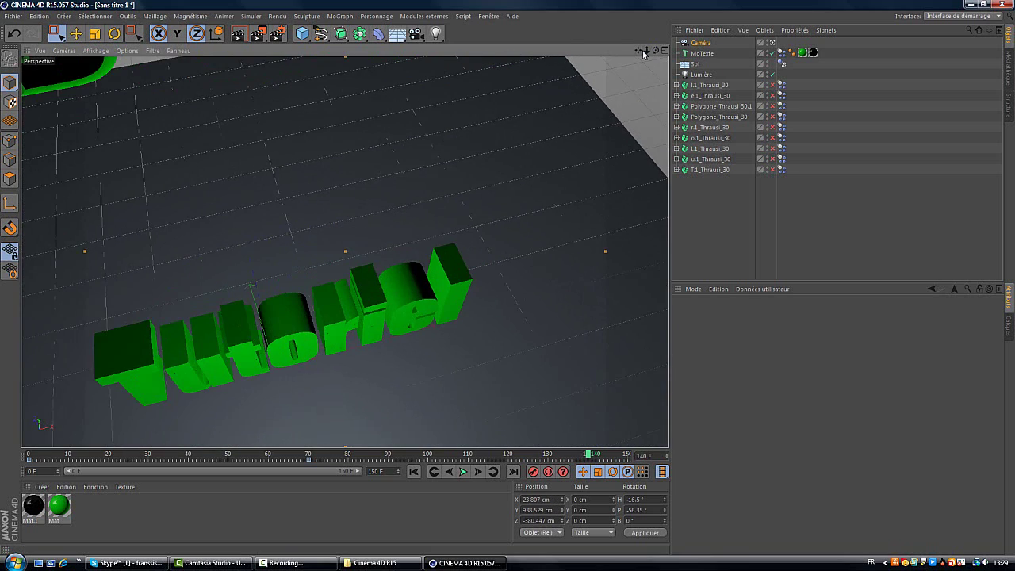
{"action": "left_click_drag", "start_coordinate": [638, 50], "coordinate": [509, 282]}
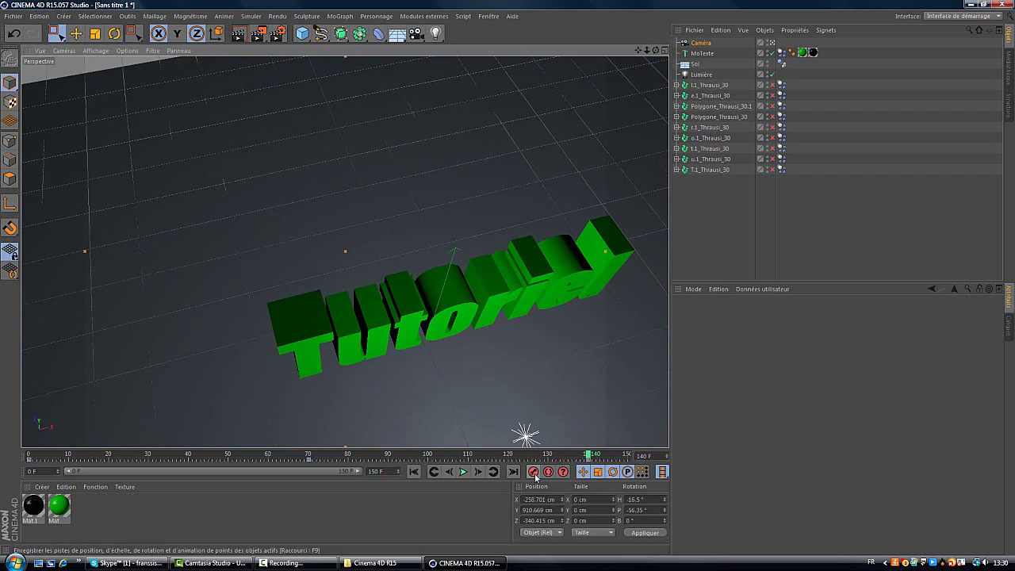
Play the camera animation and the text collision from frame 0, stop it, and rewind to the start
{"action": "left_click_drag", "start_coordinate": [589, 457], "coordinate": [2, 419]}
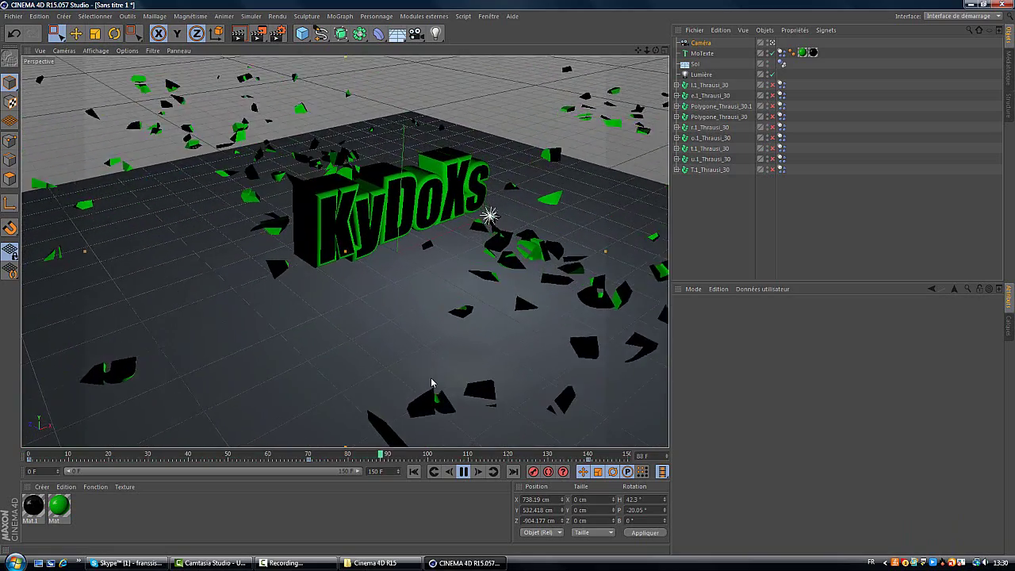
{"action": "left_click", "coordinate": [465, 472]}
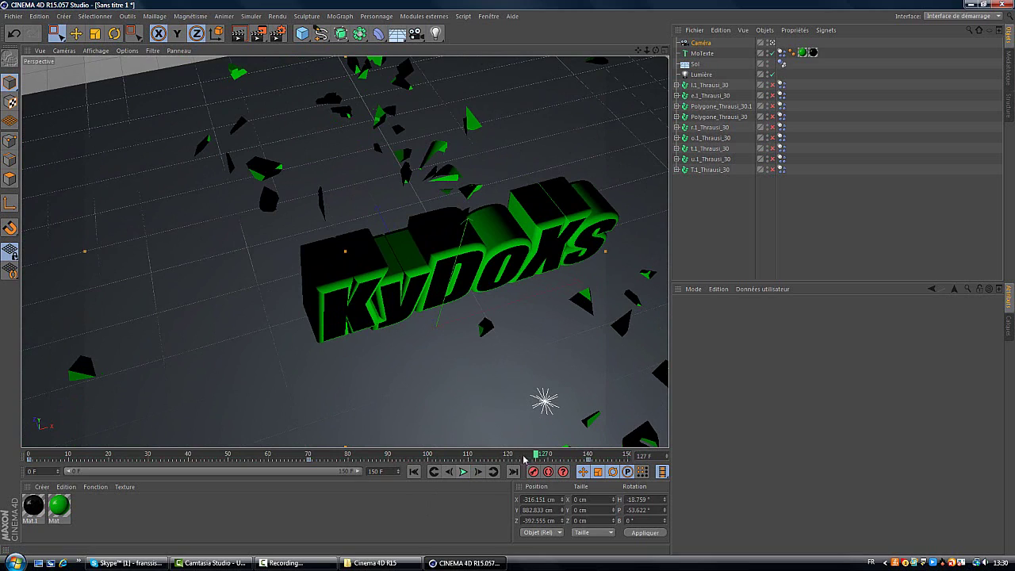
{"action": "left_click_drag", "start_coordinate": [537, 457], "coordinate": [10, 440]}
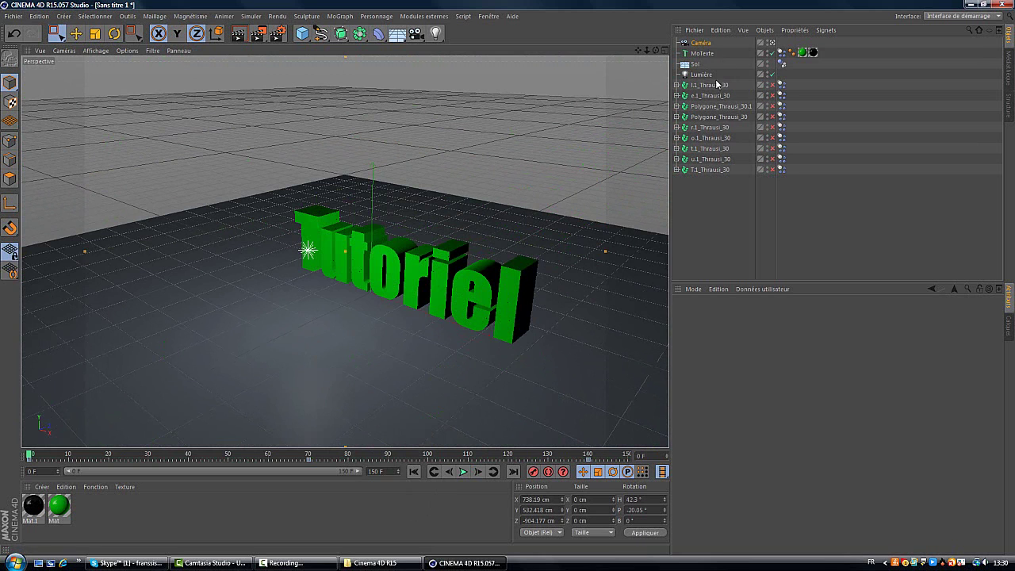
Rotate the KyDoXs MoText slightly to a heading of about 0.9°, a pitch of about -8.5° and a bank of about 6°
{"action": "left_click", "coordinate": [704, 53]}
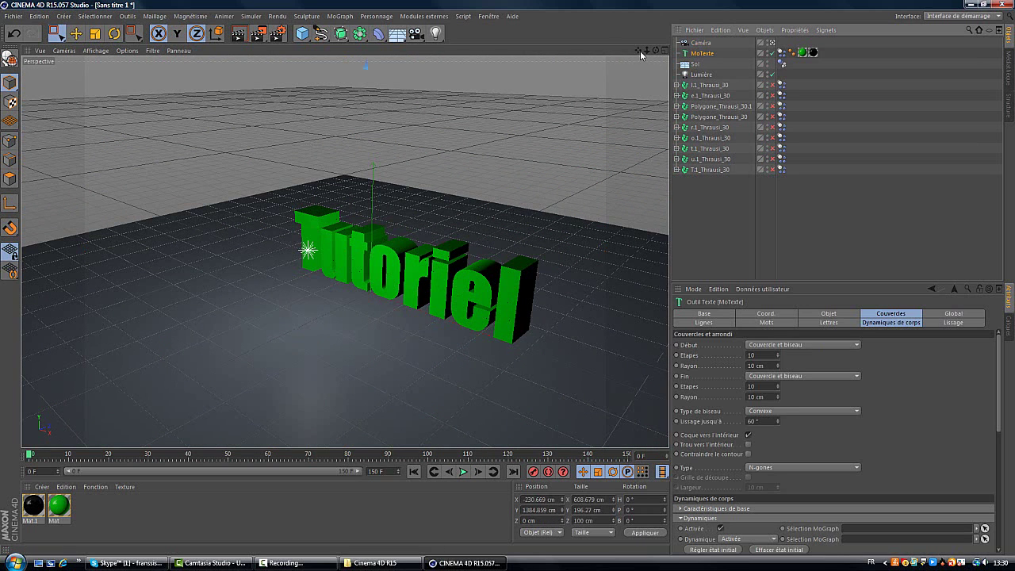
{"action": "left_click_drag", "start_coordinate": [638, 52], "coordinate": [508, 277]}
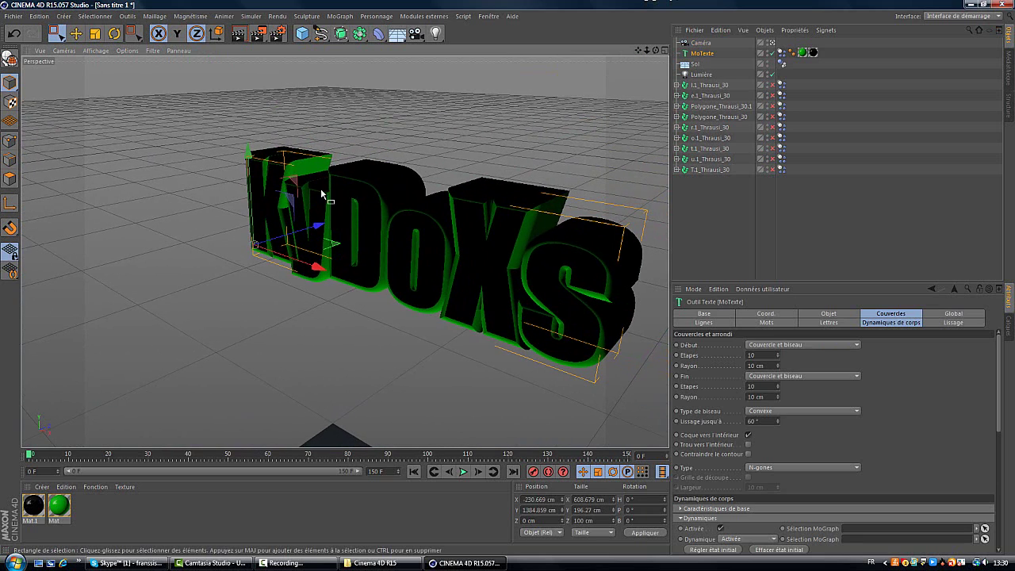
{"action": "left_click_drag", "start_coordinate": [511, 283], "coordinate": [512, 281]}
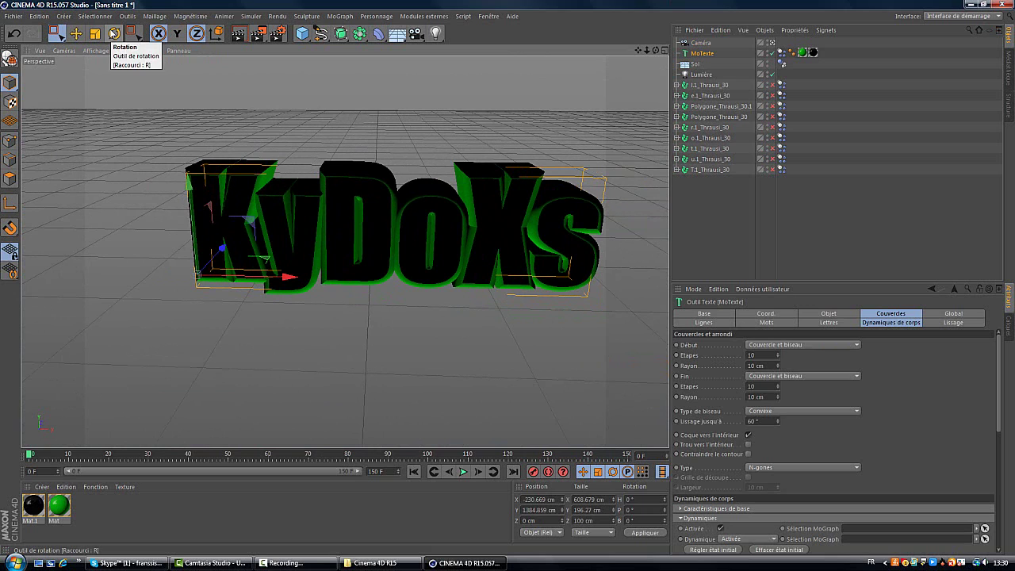
{"action": "left_click", "coordinate": [115, 34]}
{"action": "left_click_drag", "start_coordinate": [508, 279], "coordinate": [507, 284], "text": "alt"}
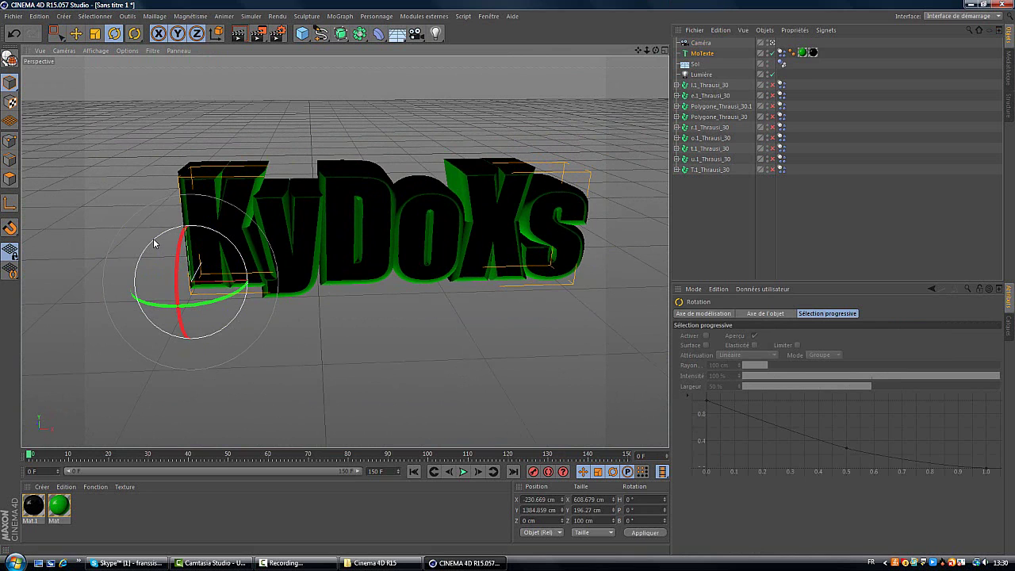
{"action": "mouse_move", "coordinate": [154, 240]}
{"action": "left_mouse_down"}
{"action": "mouse_move", "coordinate": [159, 229]}
{"action": "mouse_move", "coordinate": [133, 253]}
{"action": "mouse_move", "coordinate": [152, 227]}
{"action": "mouse_move", "coordinate": [156, 234]}
{"action": "left_mouse_up"}
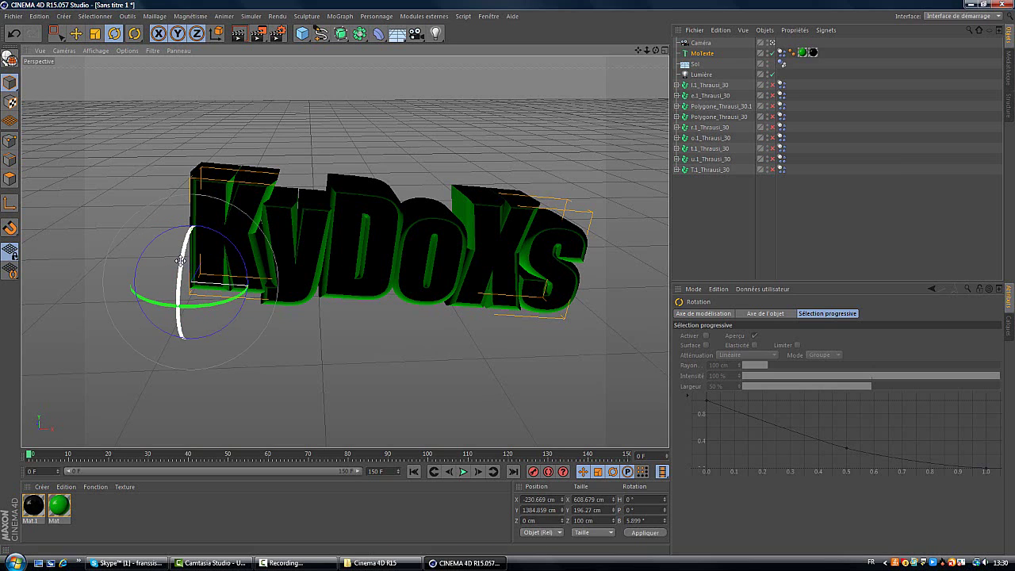
{"action": "left_click_drag", "start_coordinate": [181, 260], "coordinate": [198, 230]}
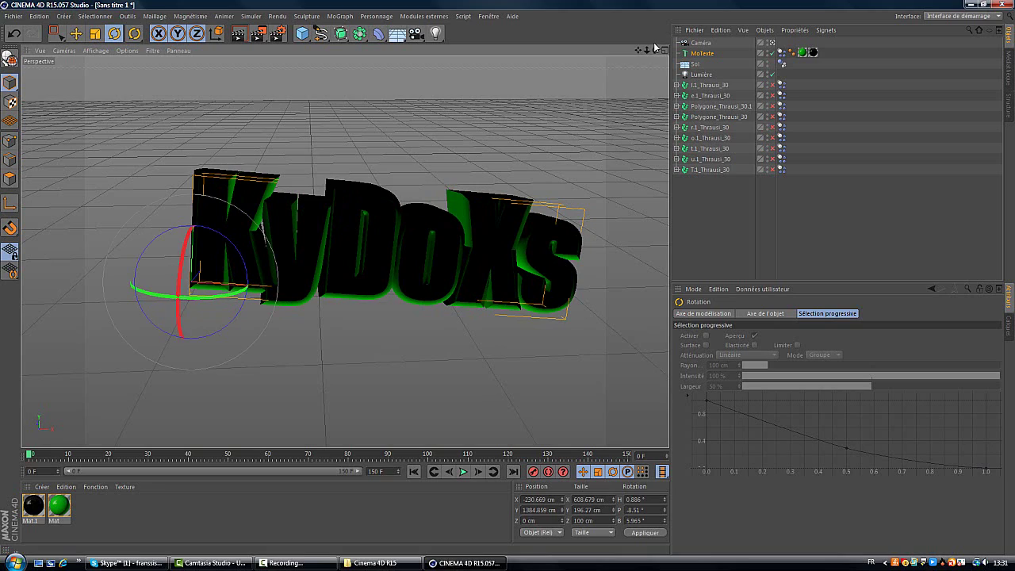
{"action": "left_click_drag", "start_coordinate": [656, 51], "coordinate": [509, 281]}
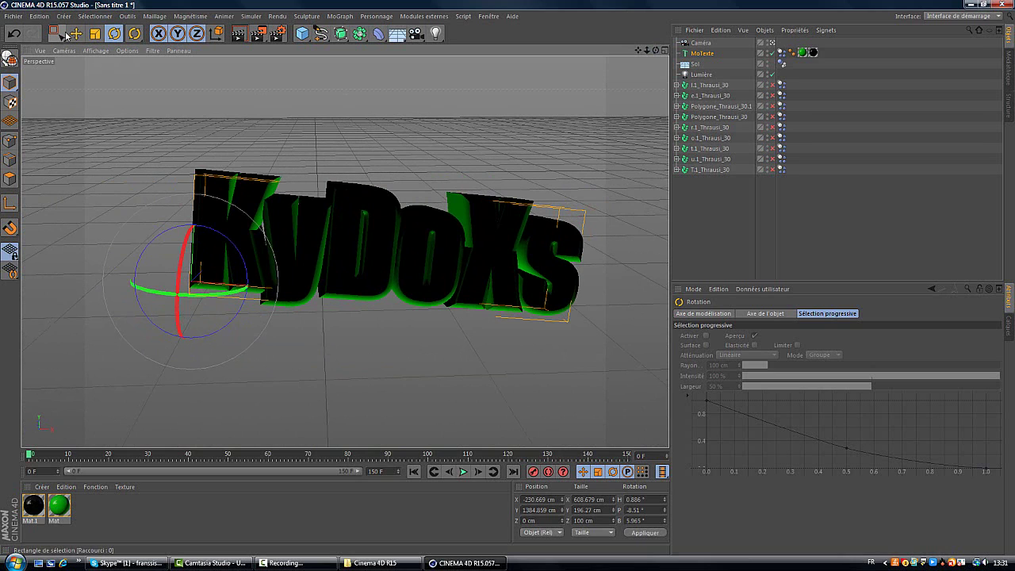
{"action": "left_click", "coordinate": [61, 36]}
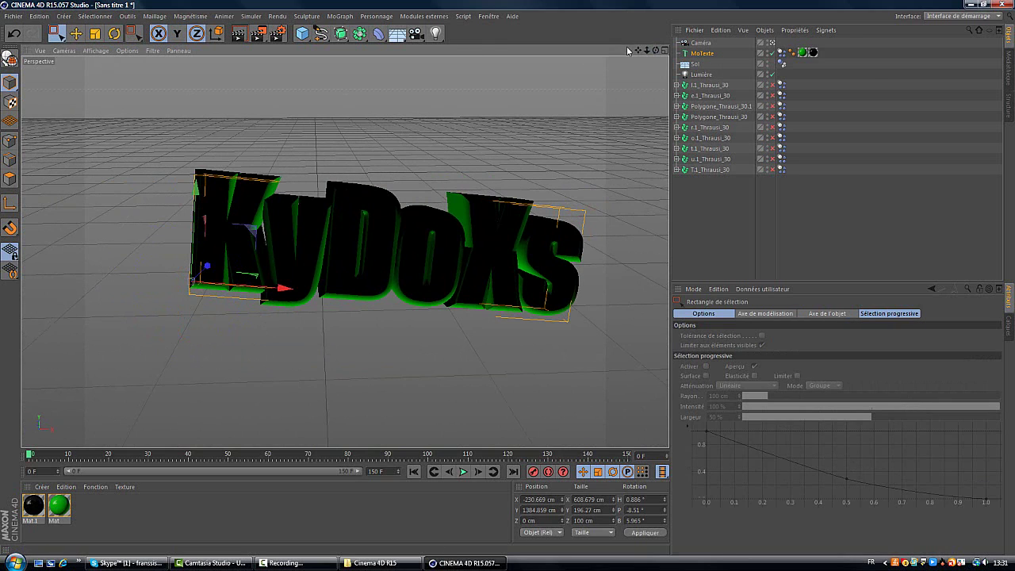
Bring Tutoriel back into the camera view, play the animation briefly, stop it and rewind to frame 0
{"action": "left_click_drag", "start_coordinate": [637, 51], "coordinate": [609, 2]}
{"action": "left_click", "coordinate": [706, 44]}
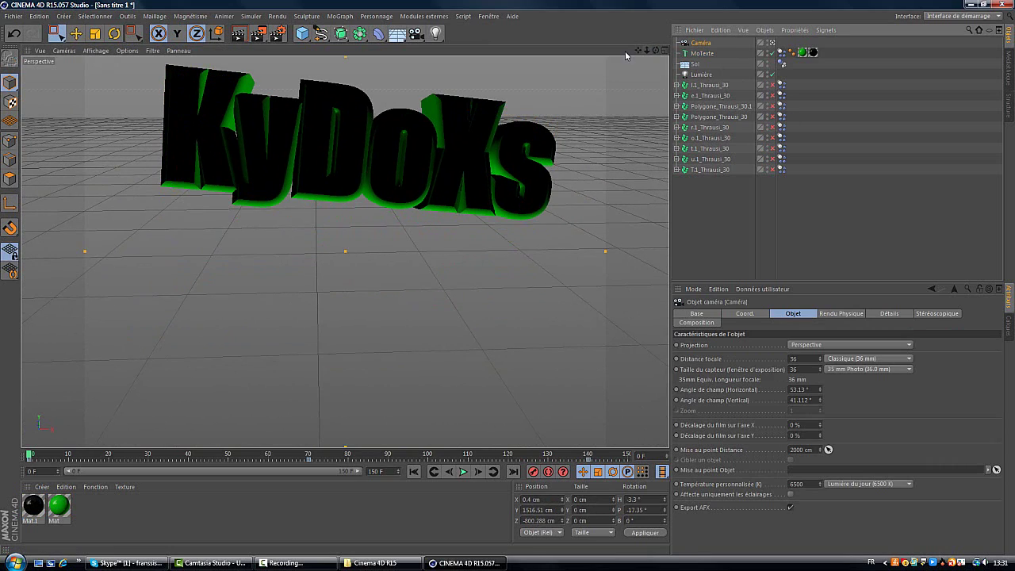
{"action": "left_click_drag", "start_coordinate": [627, 51], "coordinate": [509, 280]}
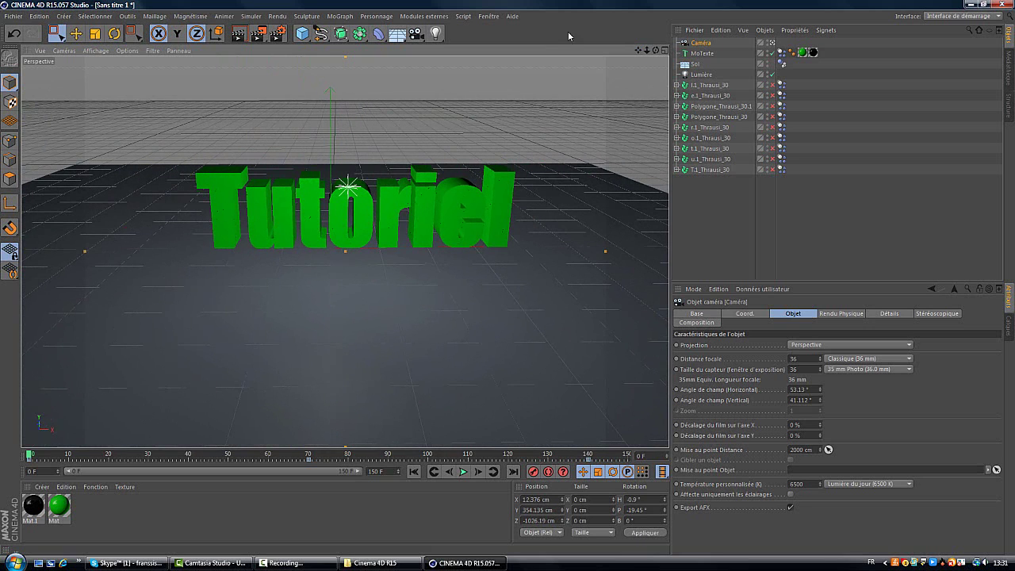
{"action": "left_click_drag", "start_coordinate": [647, 50], "coordinate": [508, 281]}
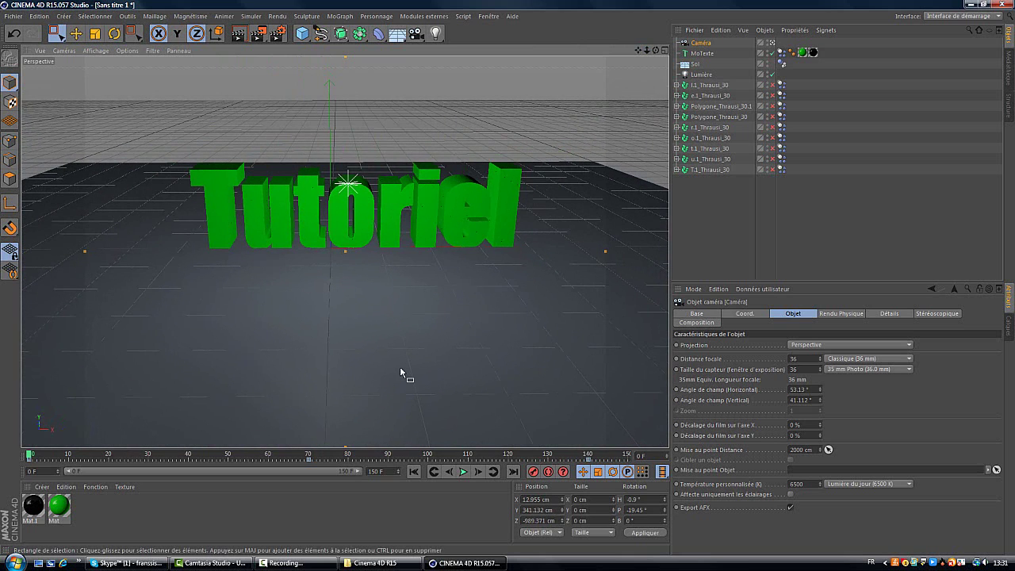
{"action": "left_click", "coordinate": [464, 472]}
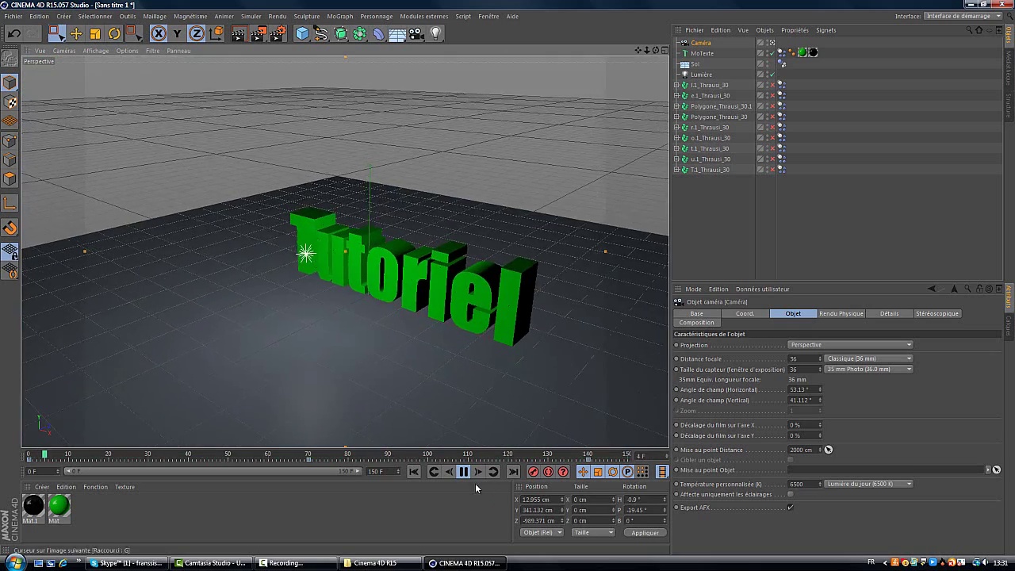
{"action": "left_click", "coordinate": [464, 474]}
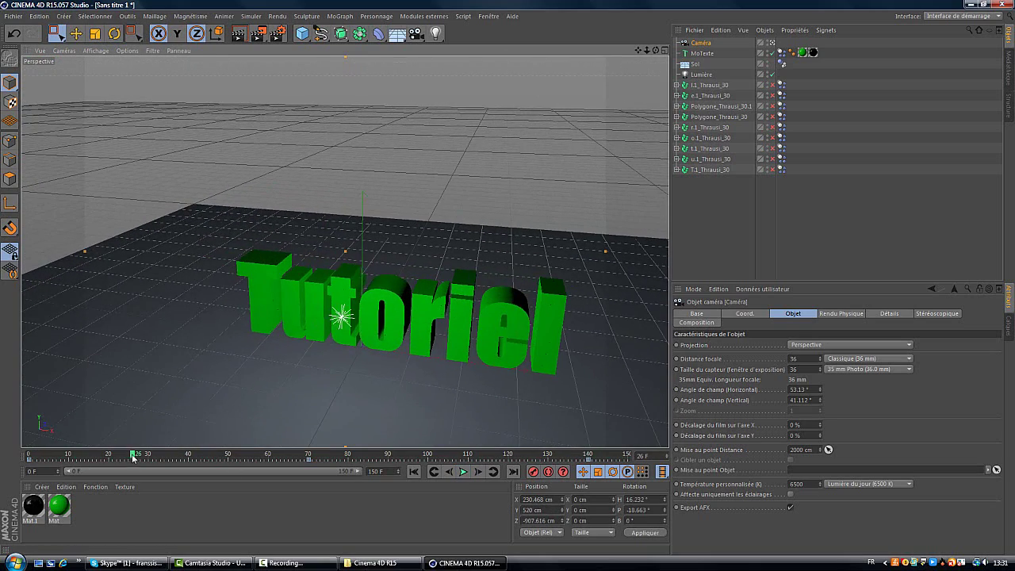
{"action": "left_click_drag", "start_coordinate": [44, 457], "coordinate": [30, 457]}
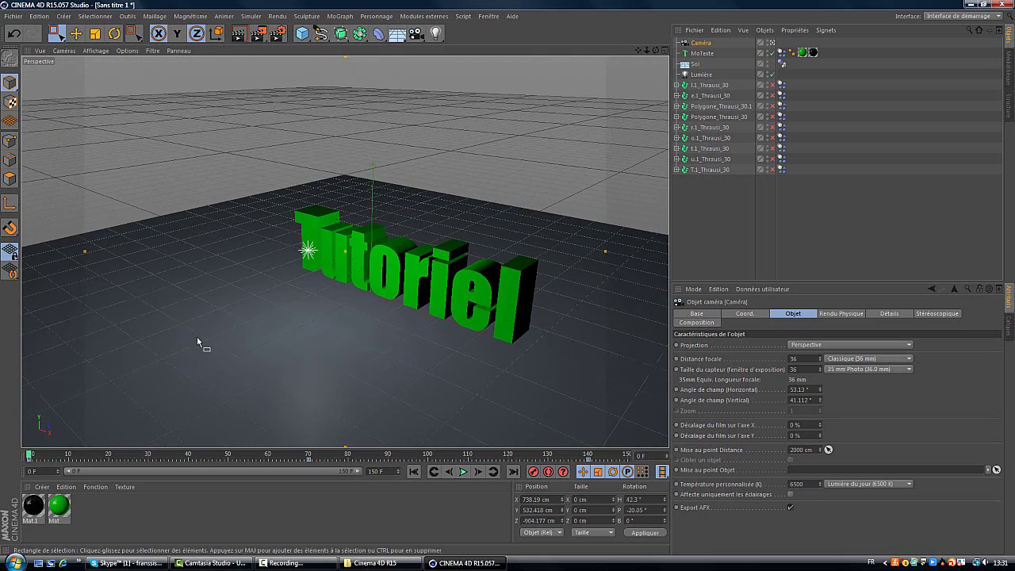
In the render settings, apply the HDV/HDTV 720 29.97 output preset and set the frame range to Toutes les images
{"action": "left_click", "coordinate": [275, 35]}
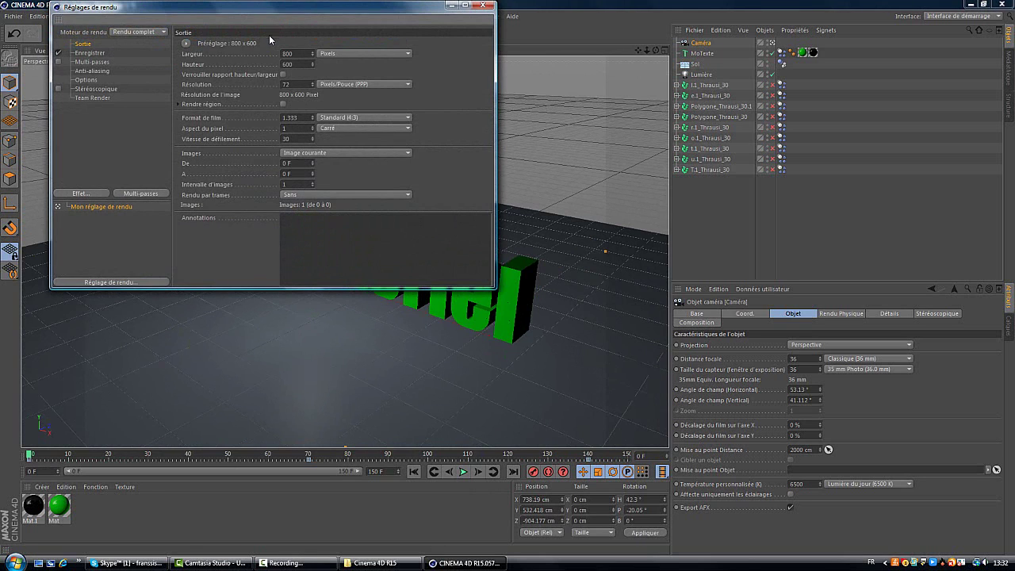
{"action": "left_click", "coordinate": [186, 43]}
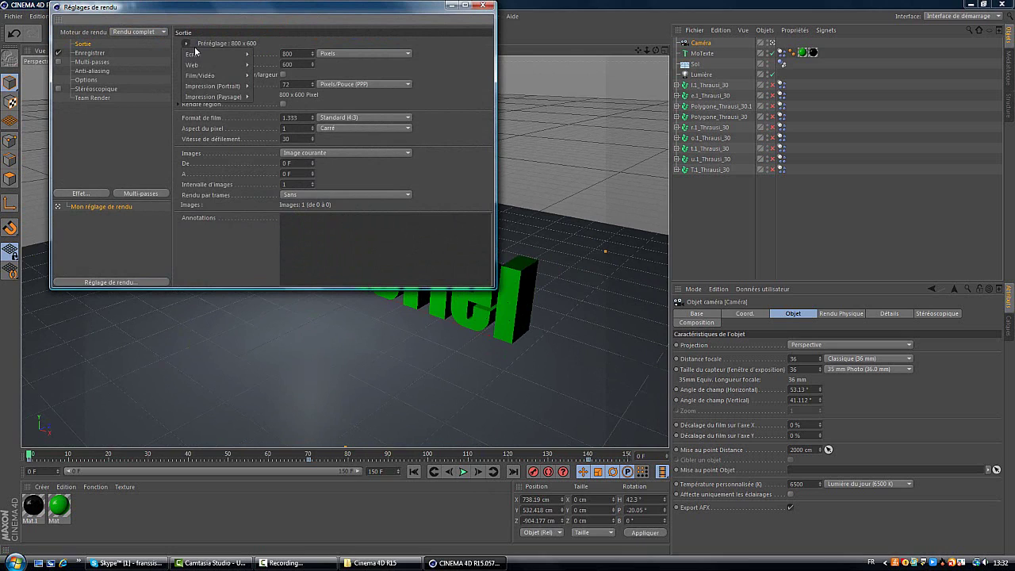
{"action": "mouse_move", "coordinate": [206, 76]}
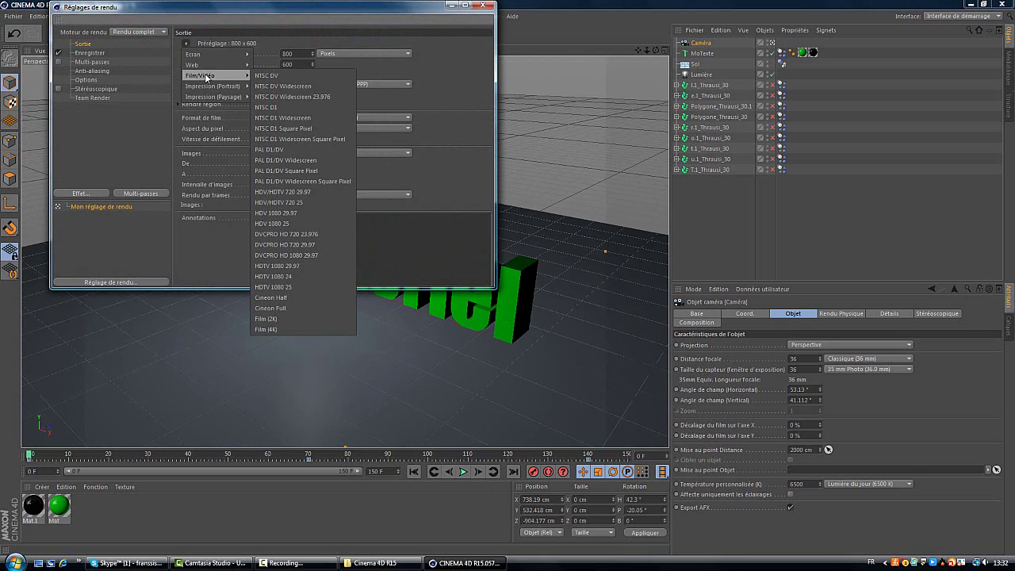
{"action": "left_click", "coordinate": [304, 192]}
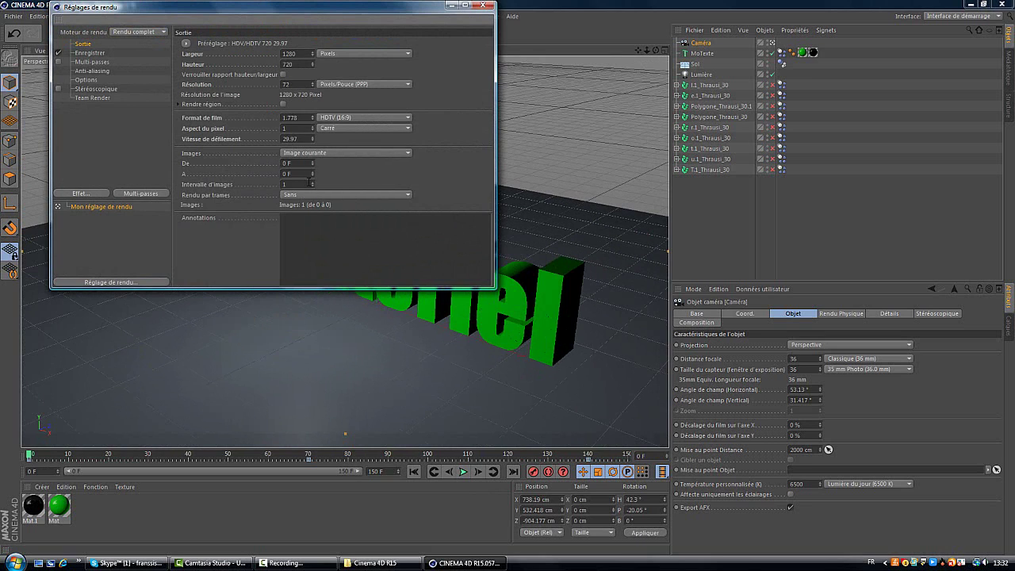
{"action": "left_click", "coordinate": [355, 152]}
{"action": "left_click", "coordinate": [346, 181]}
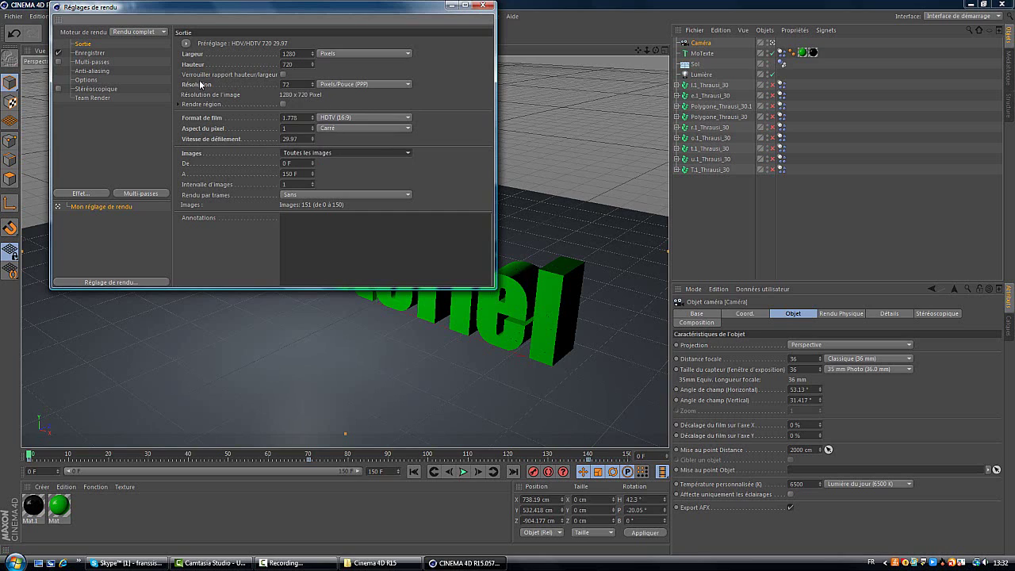
Set the render's save format to Film AVI and its output file name to "tuto intro"
{"action": "left_click", "coordinate": [101, 54]}
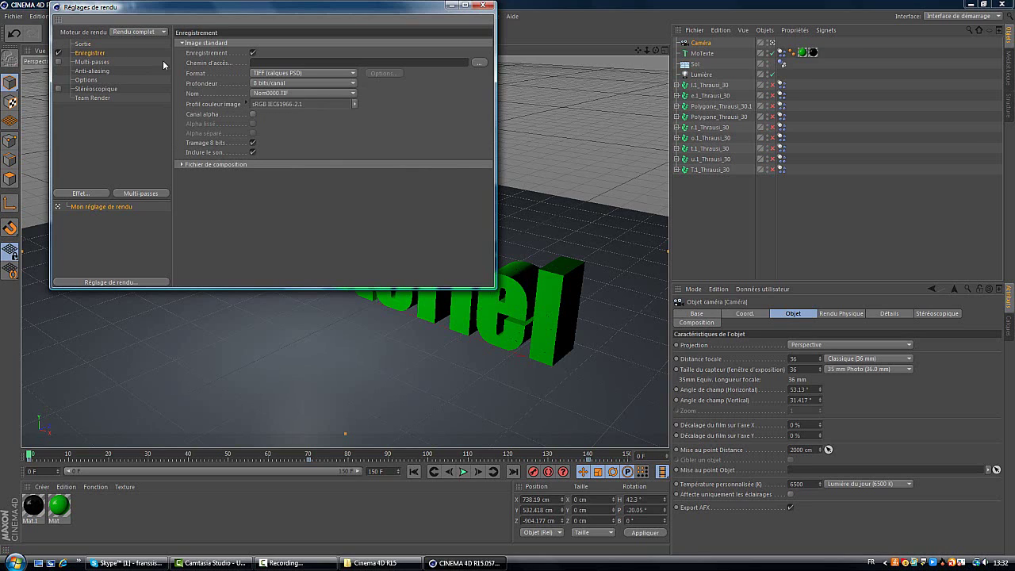
{"action": "left_click", "coordinate": [286, 75]}
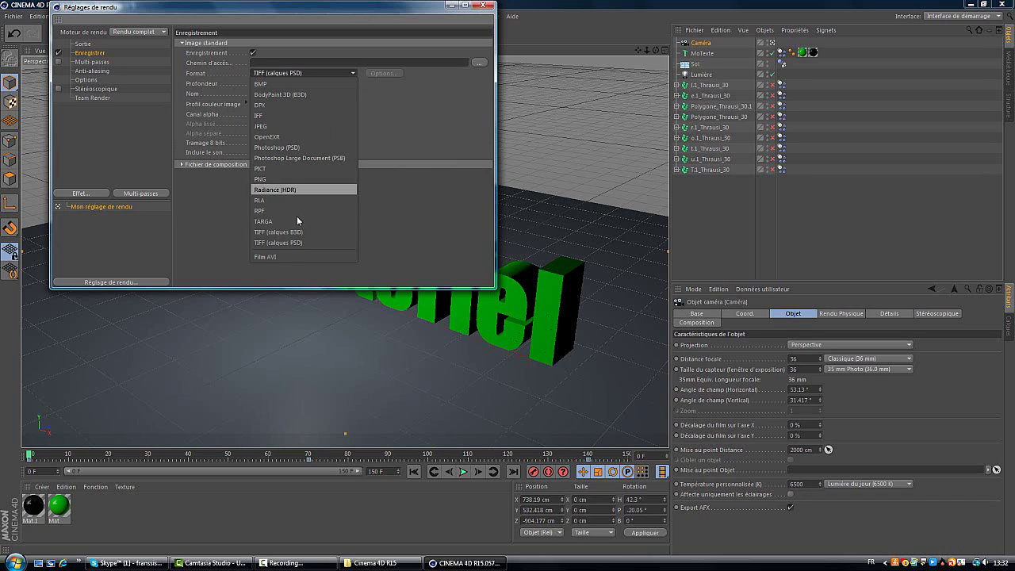
{"action": "left_click", "coordinate": [286, 257]}
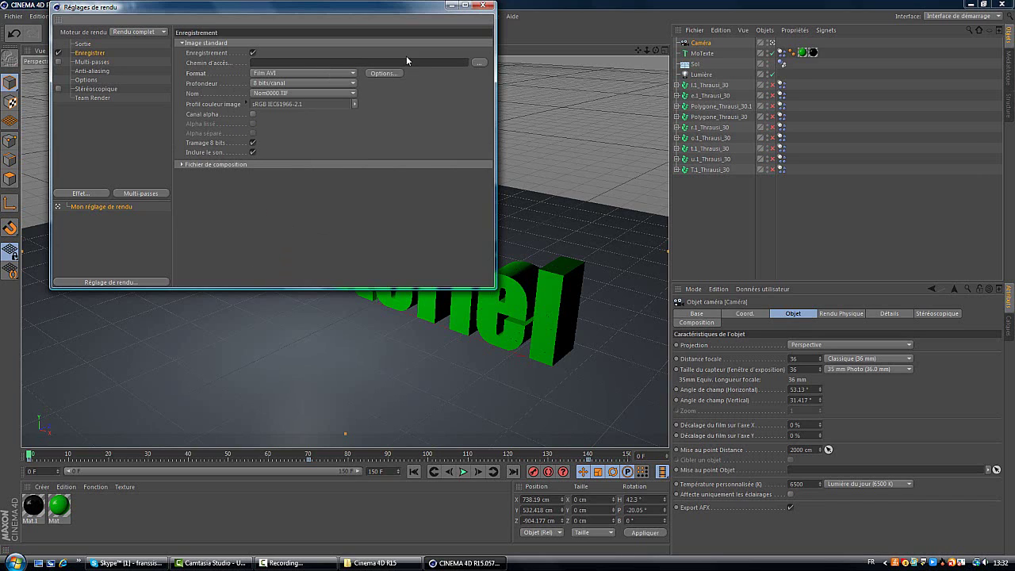
{"action": "left_click", "coordinate": [478, 63]}
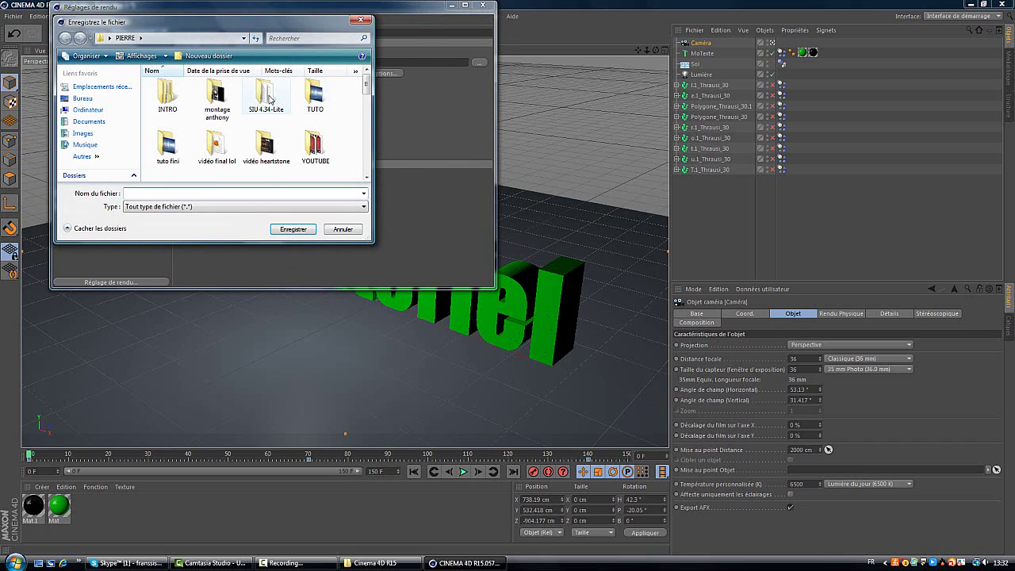
{"action": "mouse_move", "coordinate": [367, 88]}
{"action": "left_mouse_down"}
{"action": "mouse_move", "coordinate": [370, 127]}
{"action": "mouse_move", "coordinate": [367, 80]}
{"action": "left_mouse_up"}
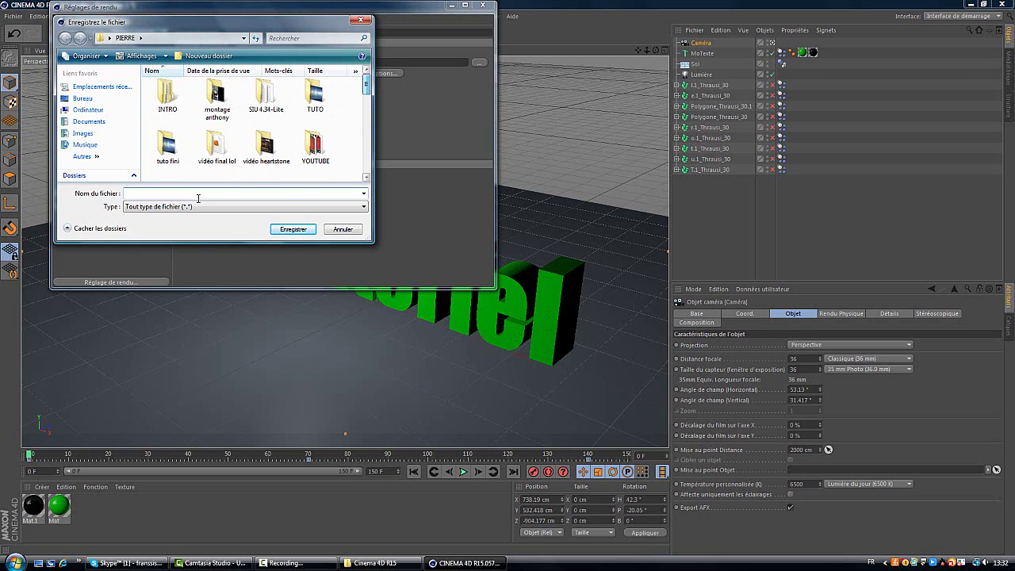
{"action": "left_click", "coordinate": [156, 193]}
{"action": "type", "text": "tuto "}
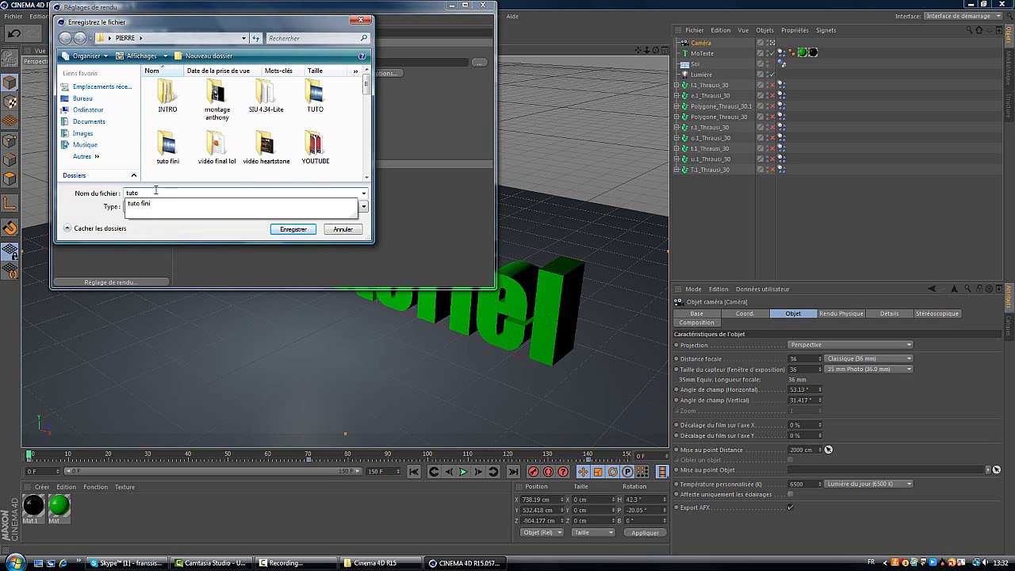
{"action": "type", "text": "intro"}
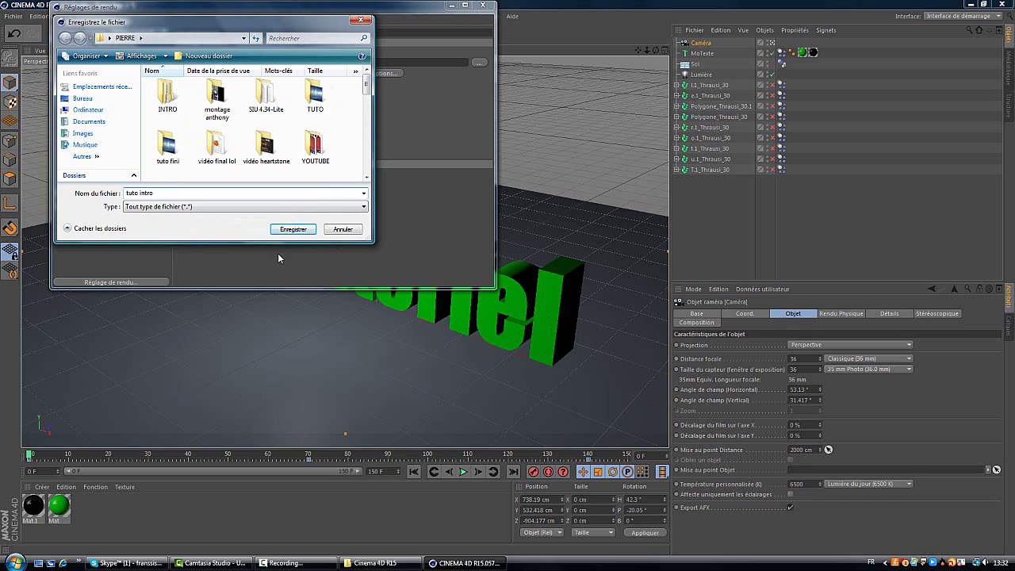
{"action": "left_click", "coordinate": [287, 230]}
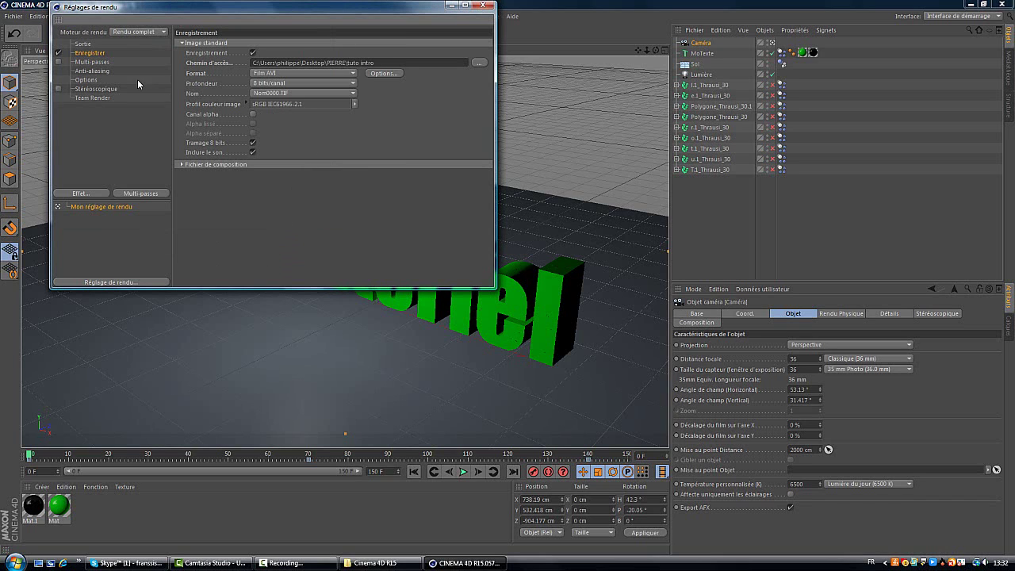
Set anti-aliasing to Au mieux with the Image fixe filter, check the remaining render setting pages and close the settings
{"action": "left_click", "coordinate": [94, 62]}
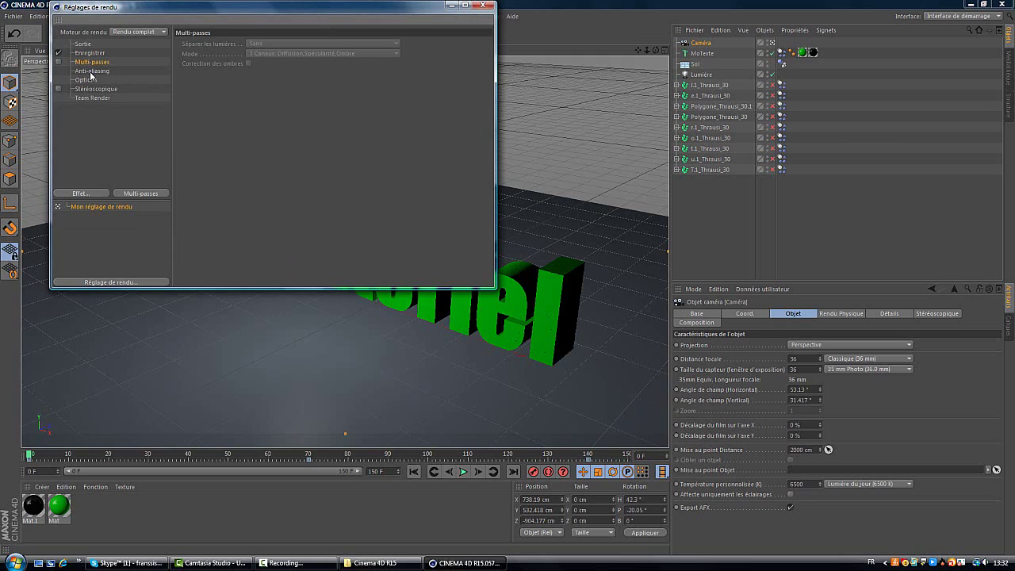
{"action": "left_click", "coordinate": [92, 71]}
{"action": "left_click", "coordinate": [283, 43]}
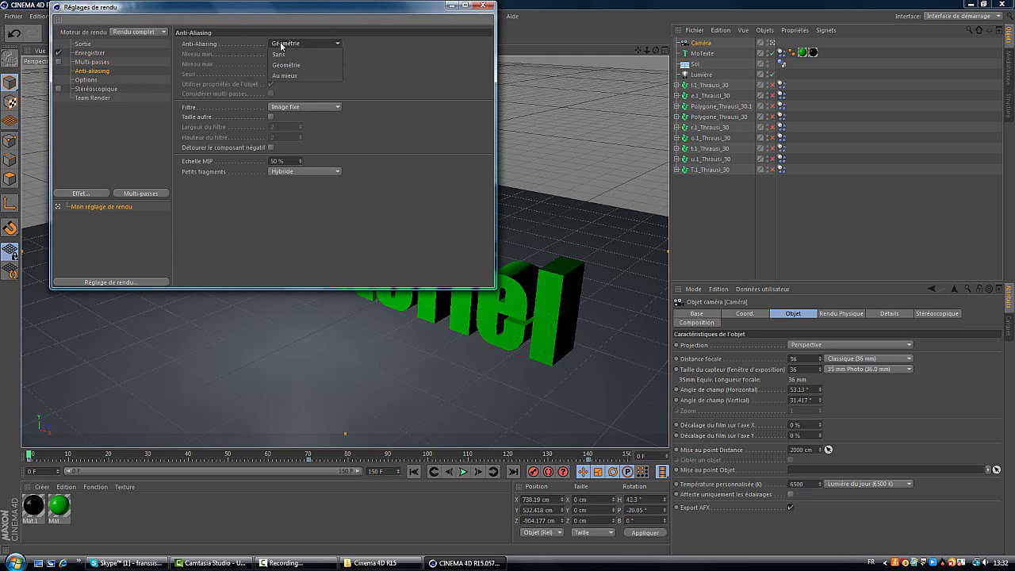
{"action": "left_click", "coordinate": [288, 78]}
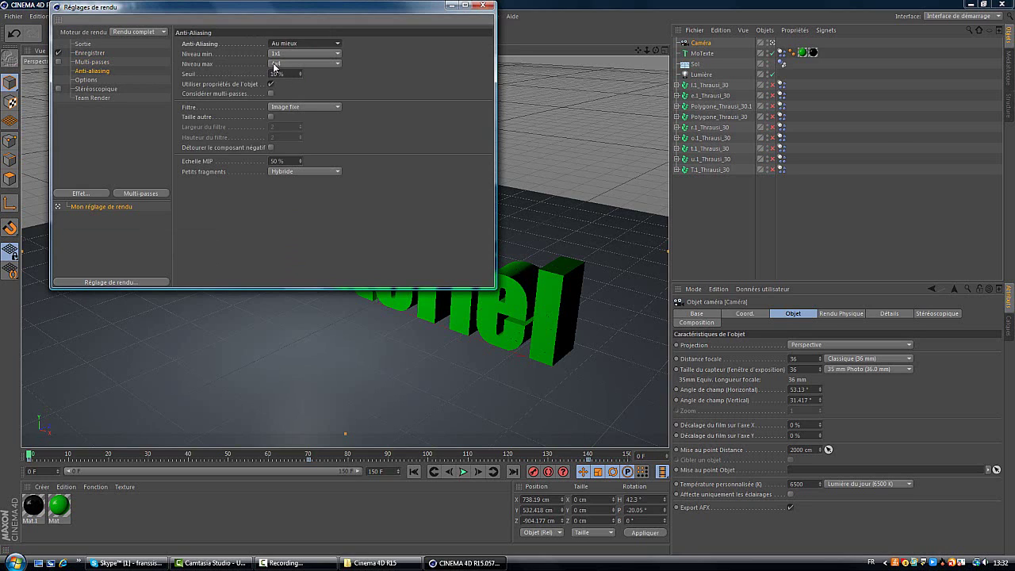
{"action": "left_click", "coordinate": [299, 108]}
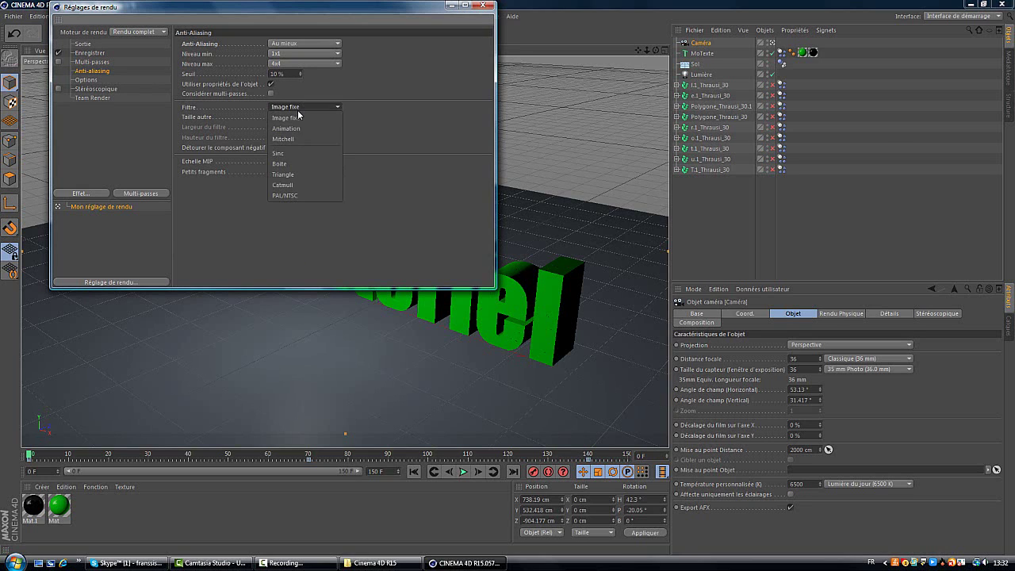
{"action": "left_click", "coordinate": [299, 118]}
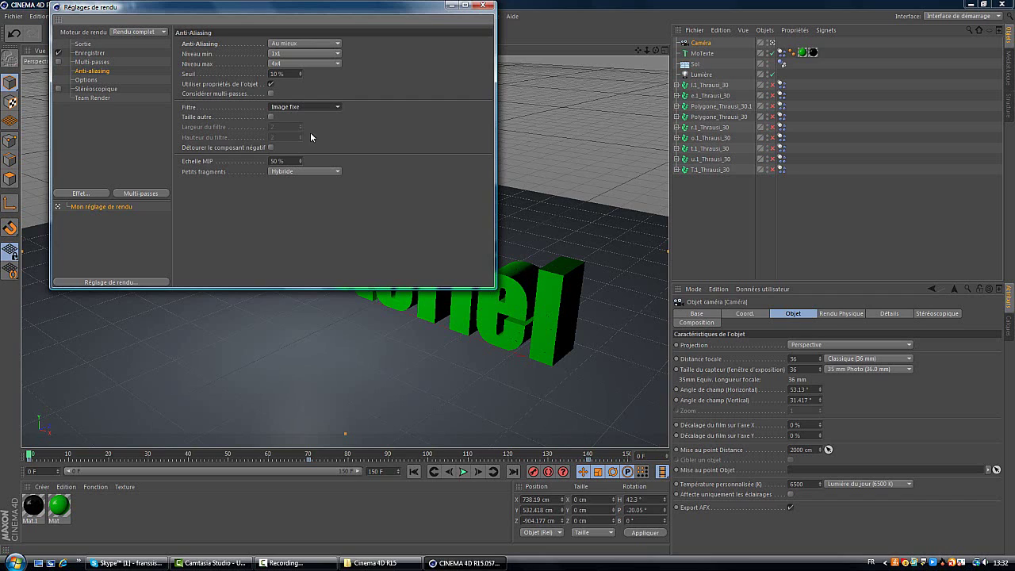
{"action": "left_click", "coordinate": [89, 80]}
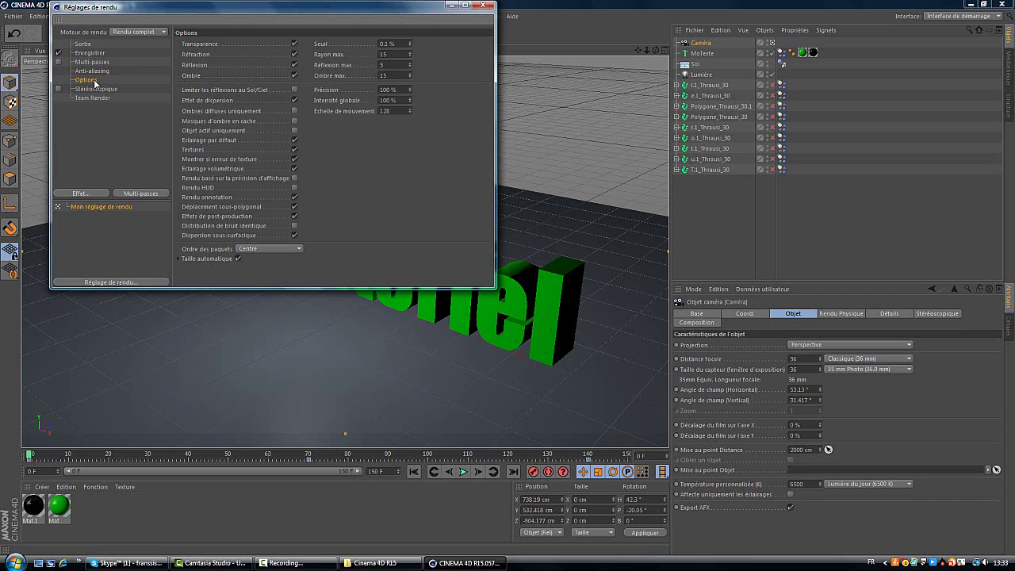
{"action": "left_click", "coordinate": [93, 89]}
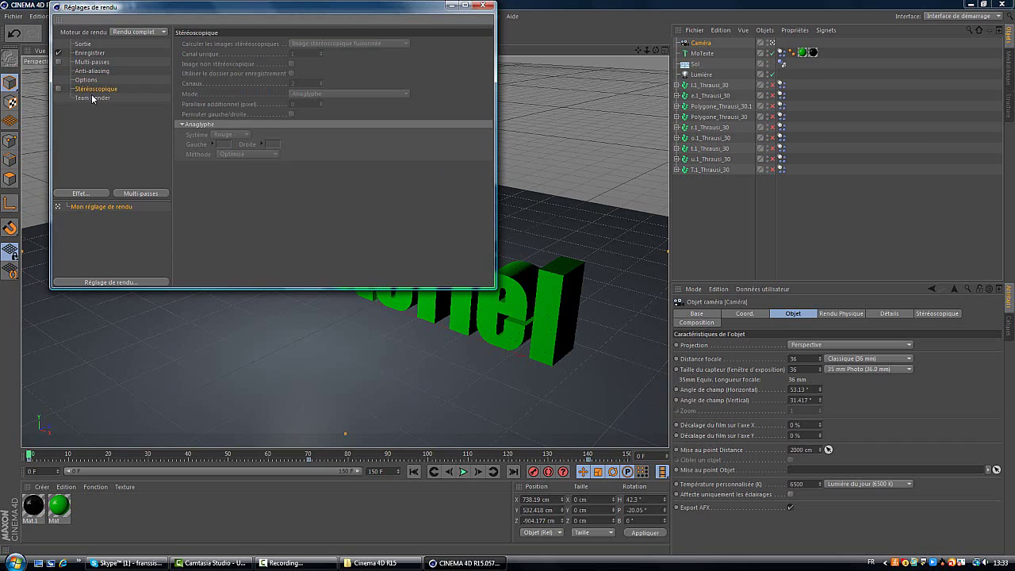
{"action": "left_click", "coordinate": [93, 98]}
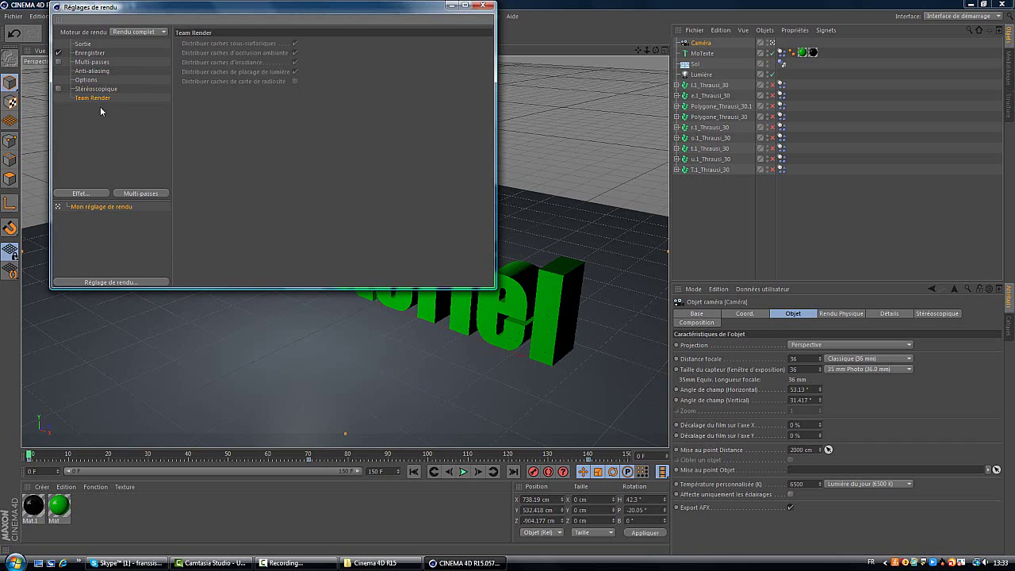
{"action": "left_click", "coordinate": [482, 5]}
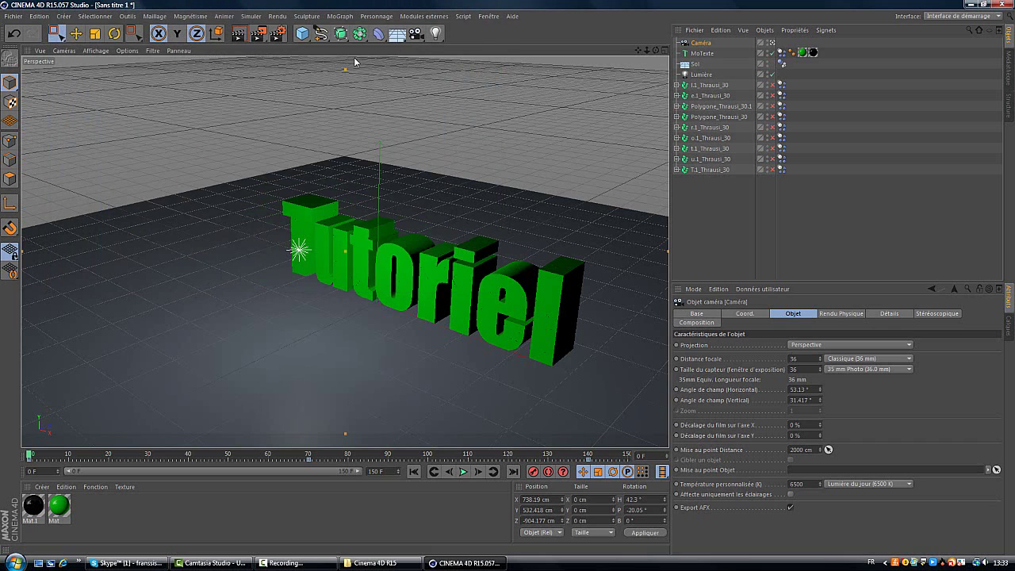
Render the whole animation in the picture viewer, and play the finished tuto intro video in Windows Live Photo Gallery
{"action": "left_click", "coordinate": [262, 39]}
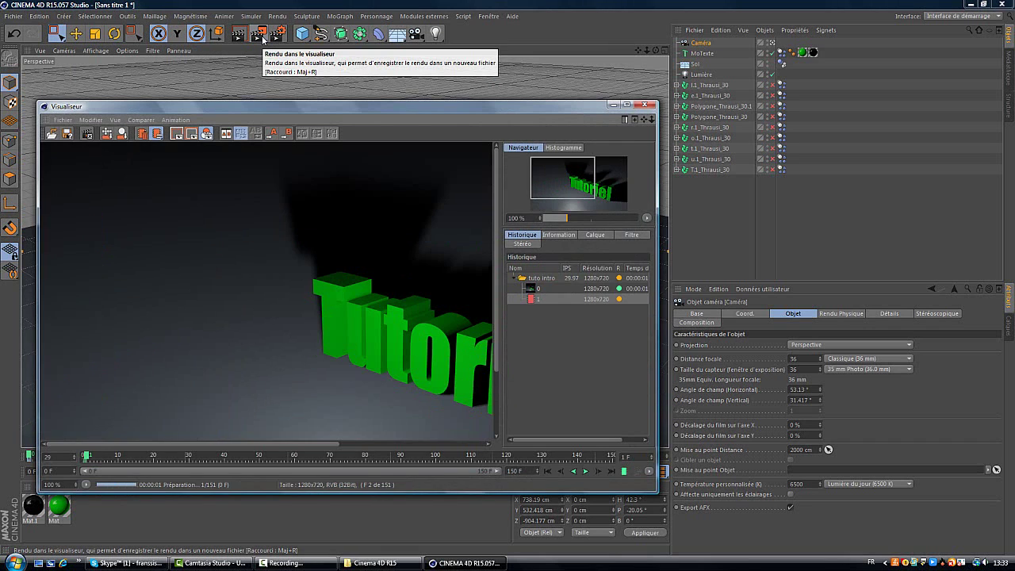
{"action": "left_click", "coordinate": [297, 564]}
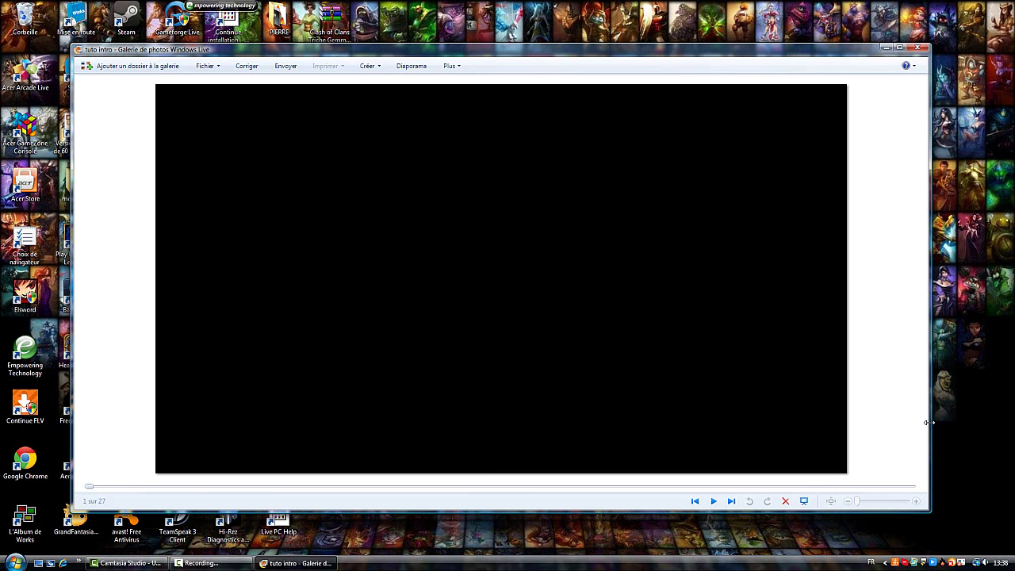
{"action": "left_click", "coordinate": [714, 501]}
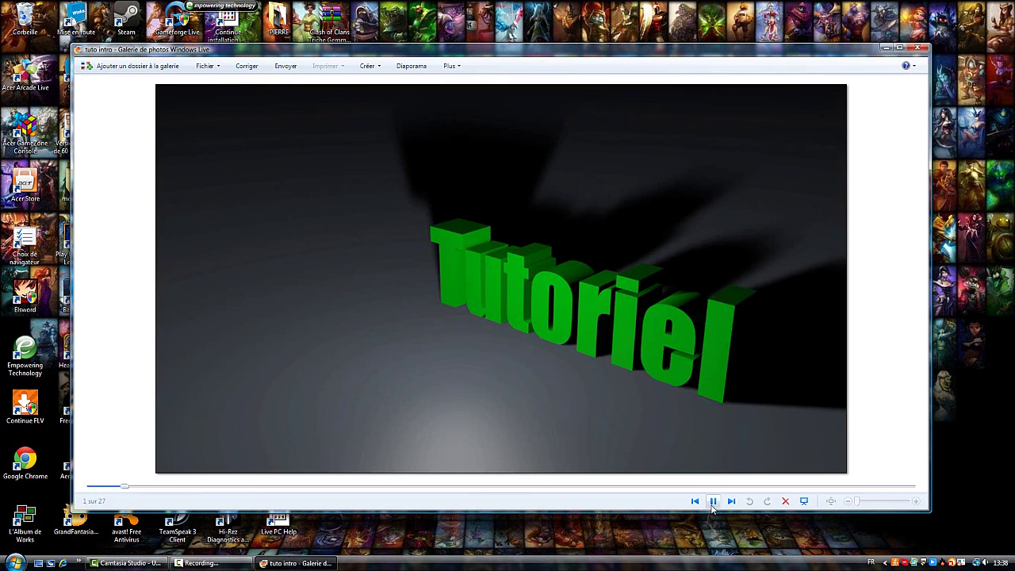